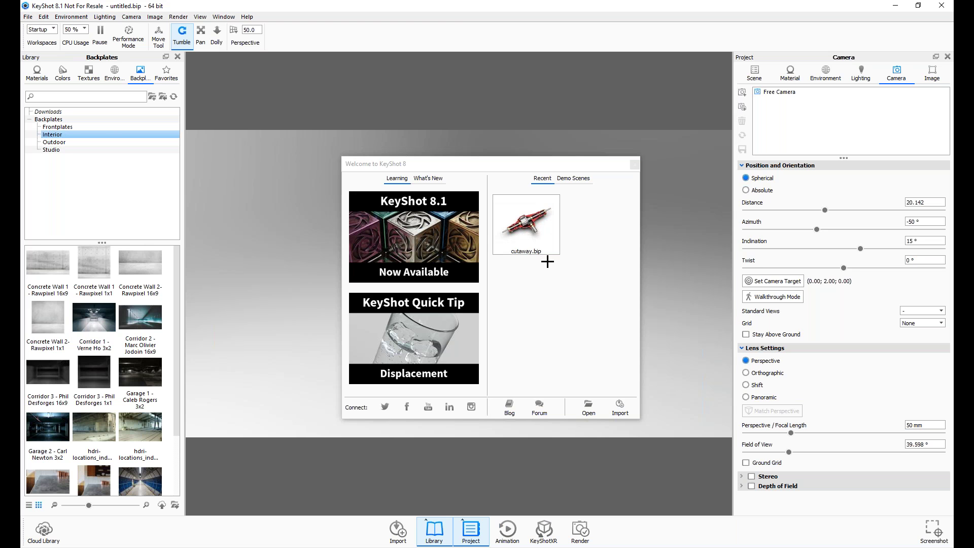
Step: Check the demo scenes, dismiss the welcome window, and set CPU usage to 75 % (6 cores)
click(577, 180)
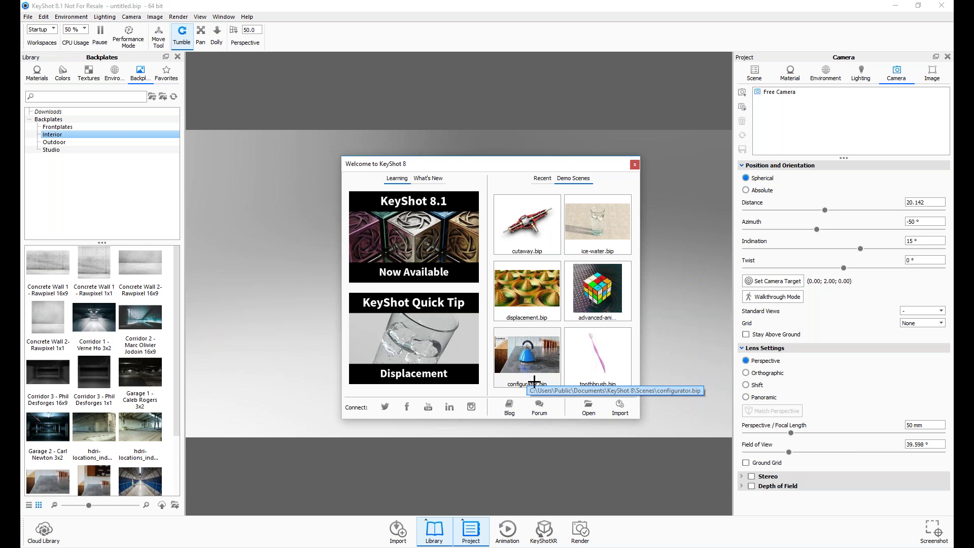
click(635, 166)
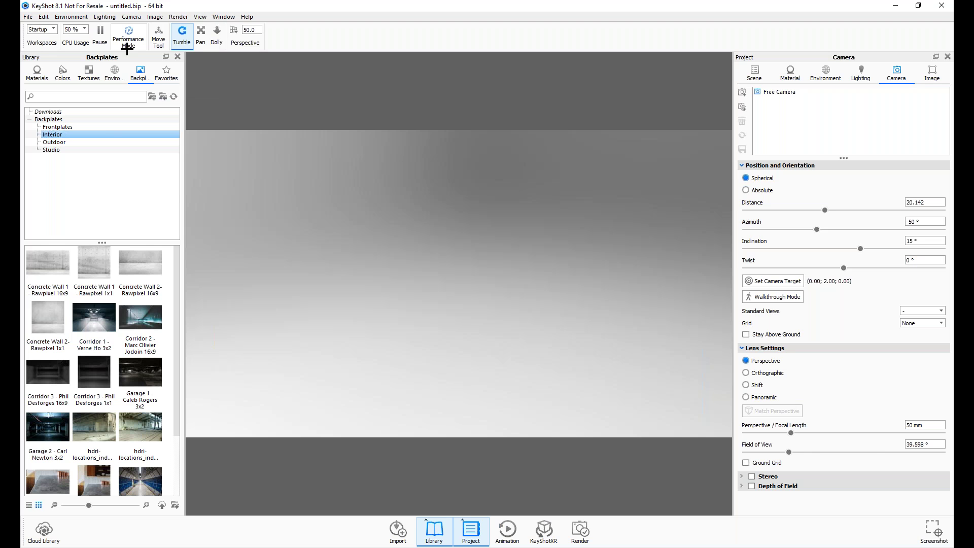
click(69, 32)
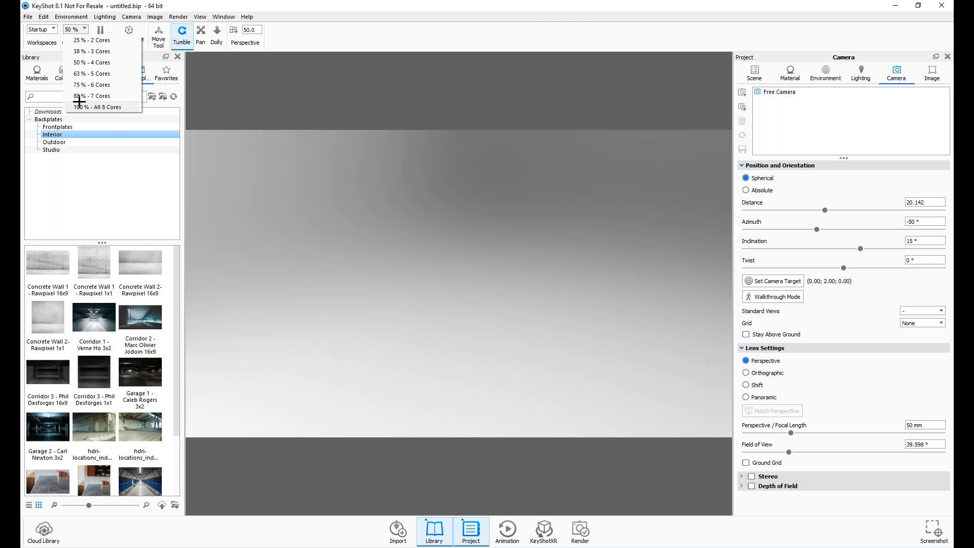
click(103, 85)
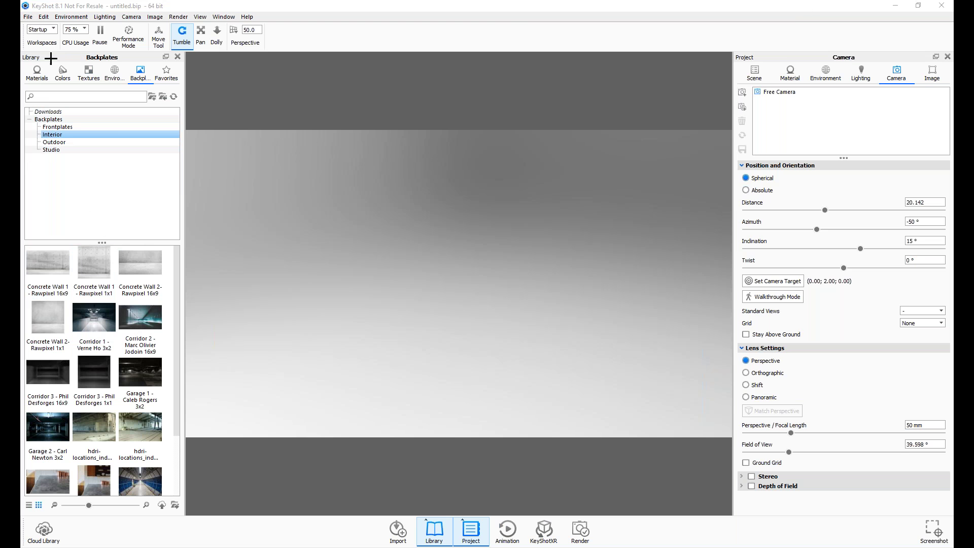
Step: Browse the material library's categories, including the Architectural subfolders, Cloth and Leather, and Glass, and examine their material previews
click(36, 73)
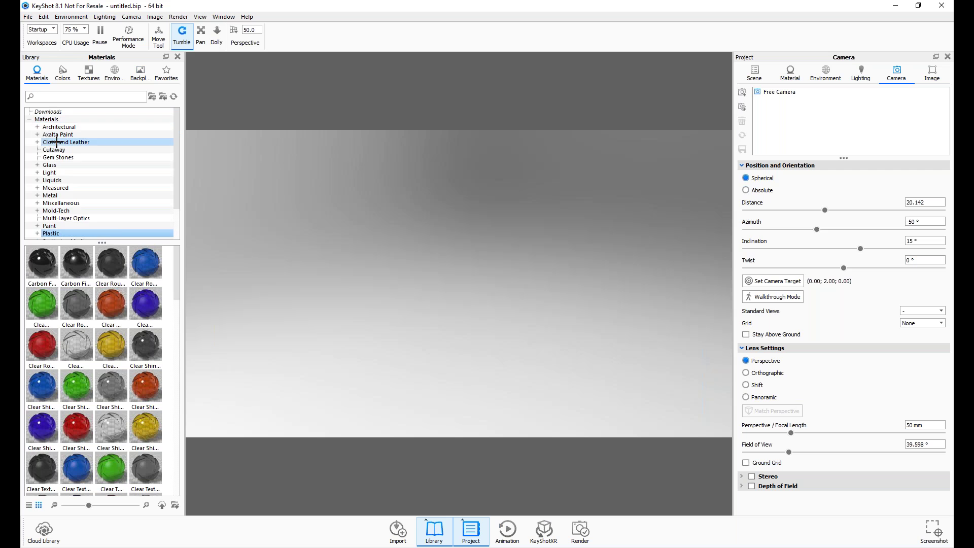
scroll(94, 197, down, 1)
scroll(98, 188, up, 1)
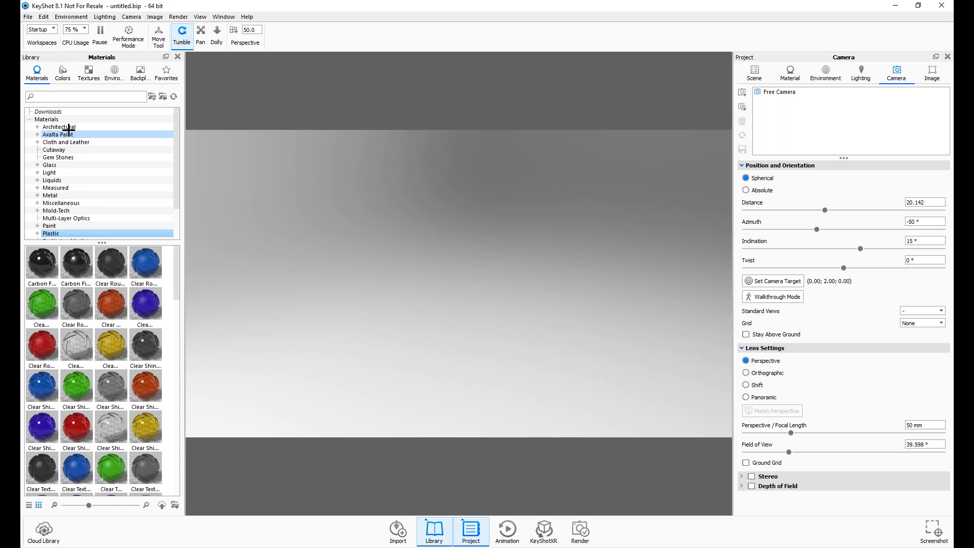
scroll(76, 209, down, 1)
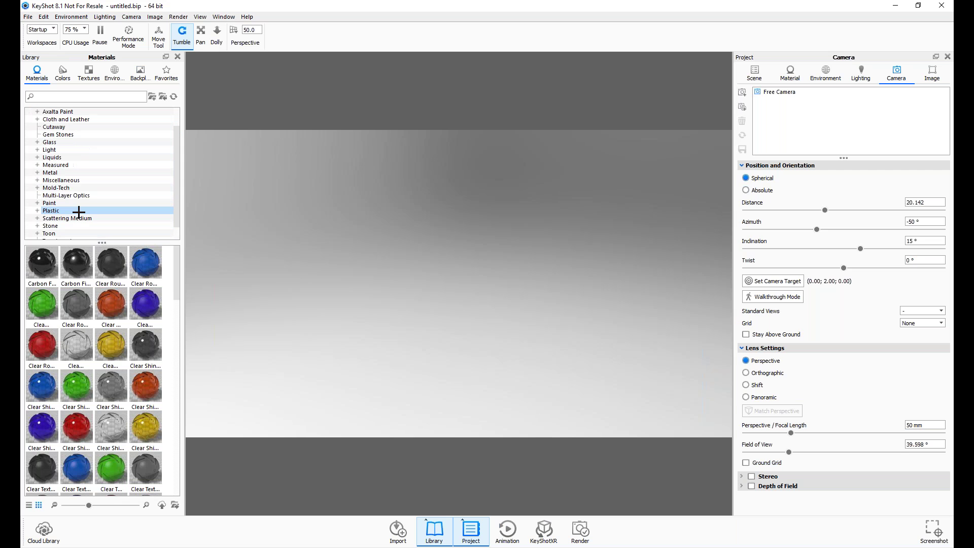
scroll(54, 161, up, 1)
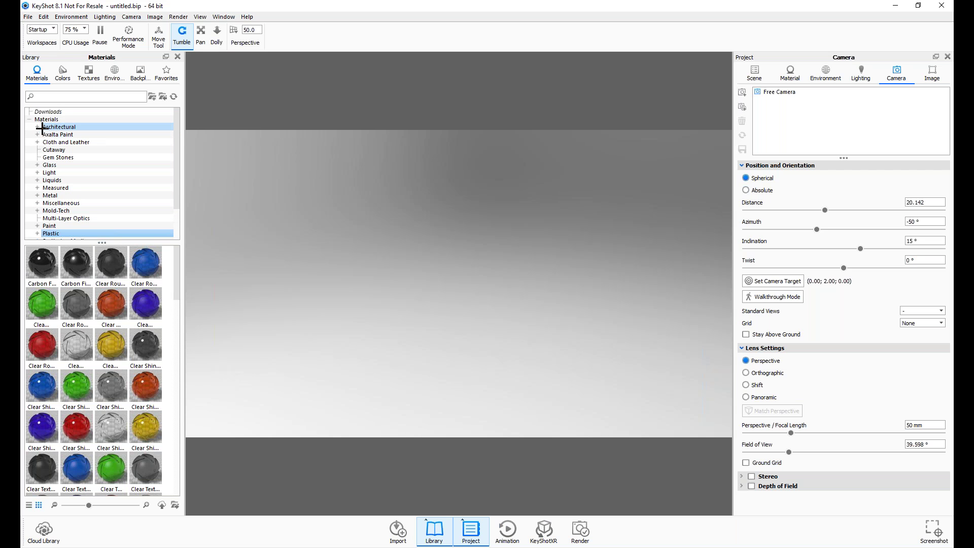
click(51, 127)
click(37, 127)
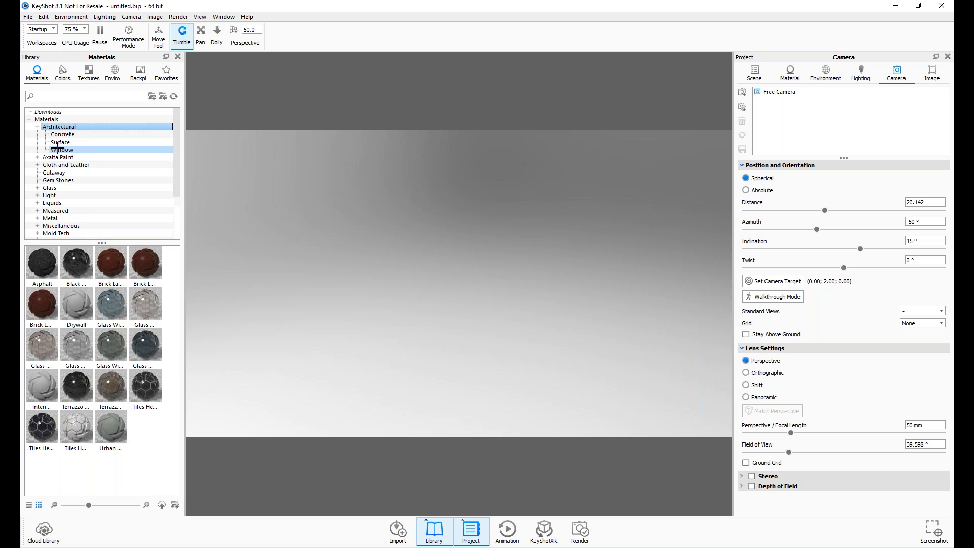
click(83, 141)
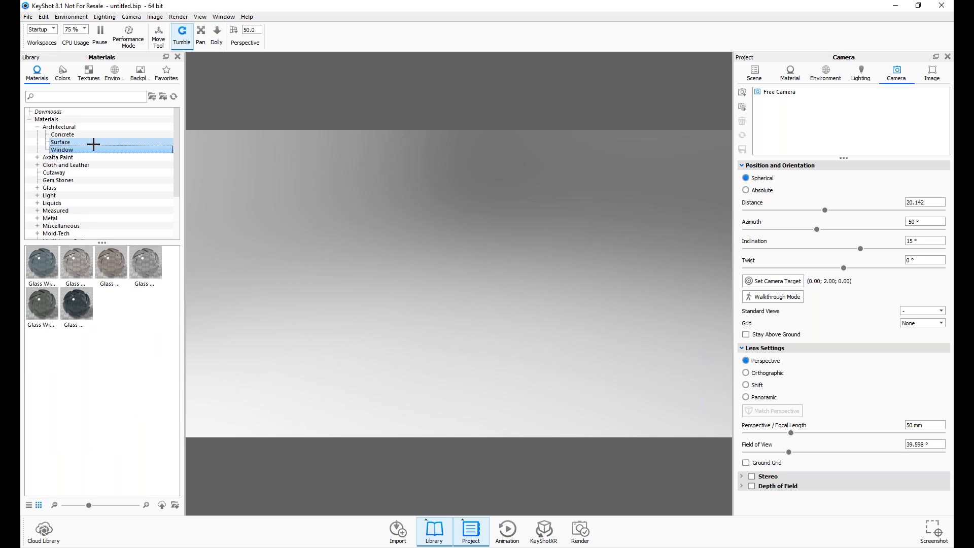
click(95, 165)
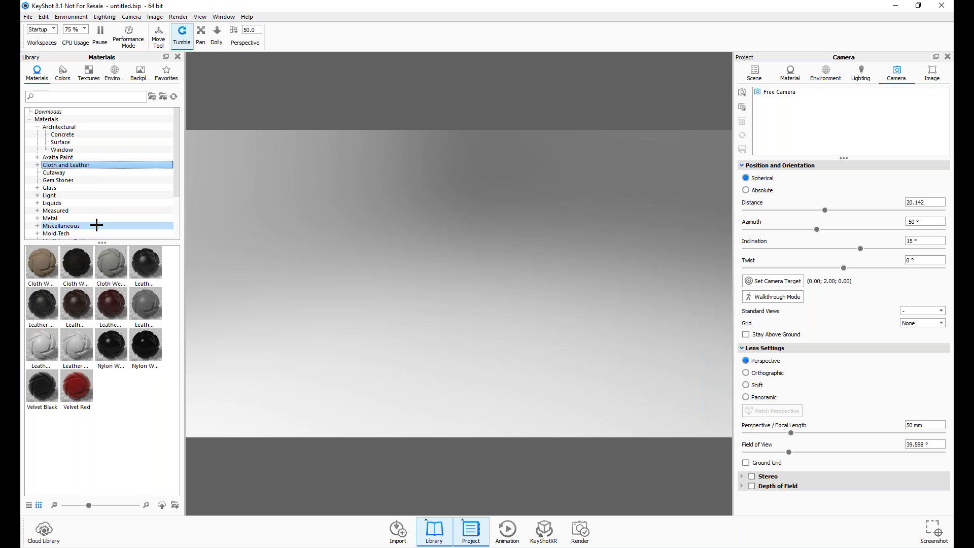
click(71, 188)
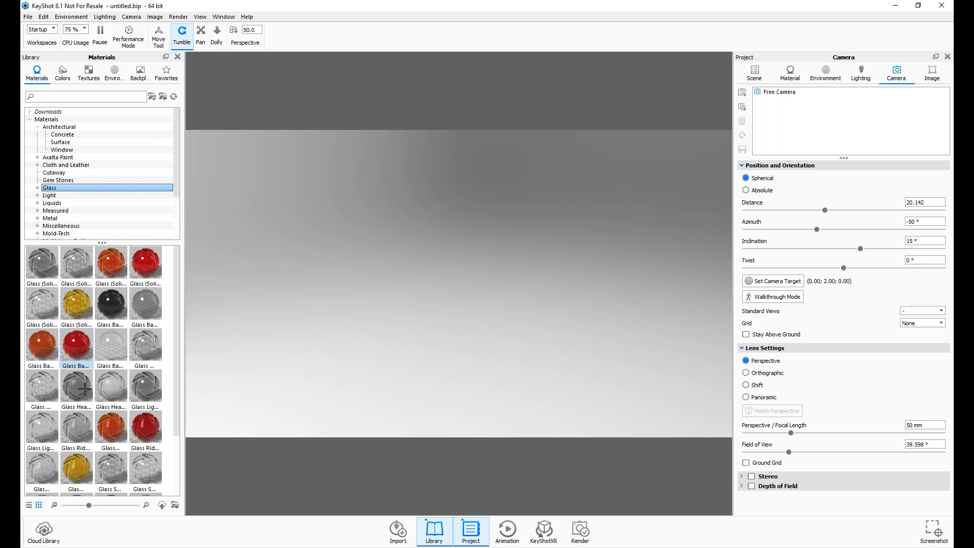
scroll(112, 427, down, 2)
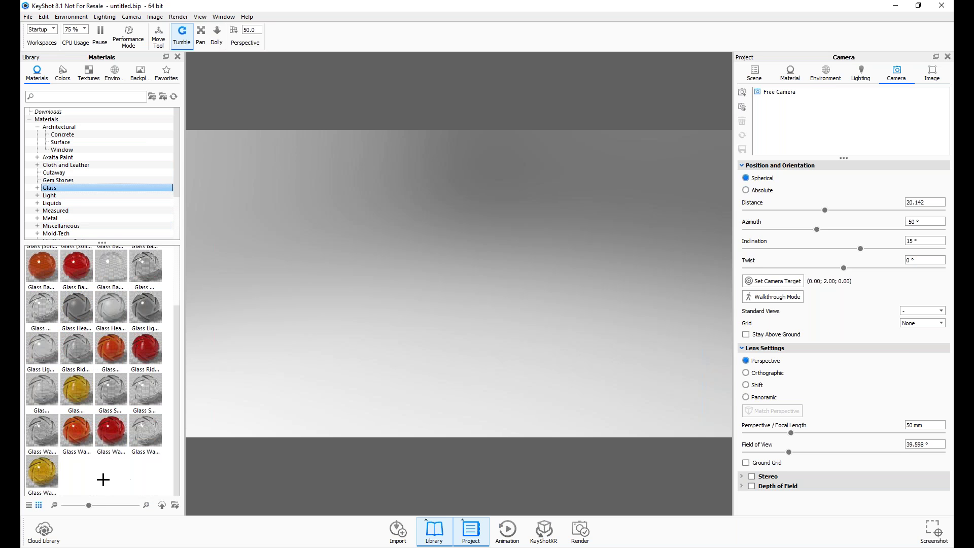
scroll(89, 445, up, 2)
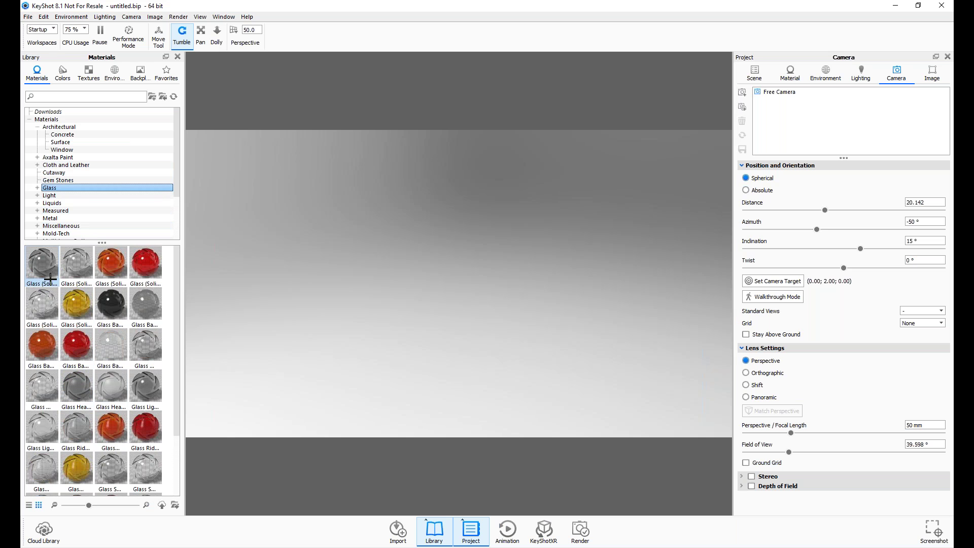
mouse_move(131, 327)
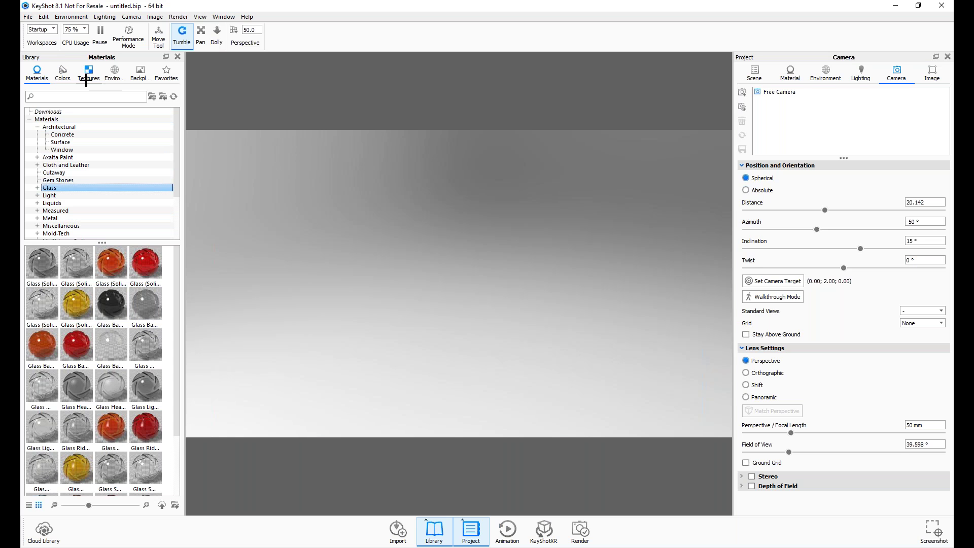
mouse_move(91, 296)
Step: Look through the environment library's Interior, Outdoor, Studio, and Sun & Sky categories
click(88, 73)
click(114, 73)
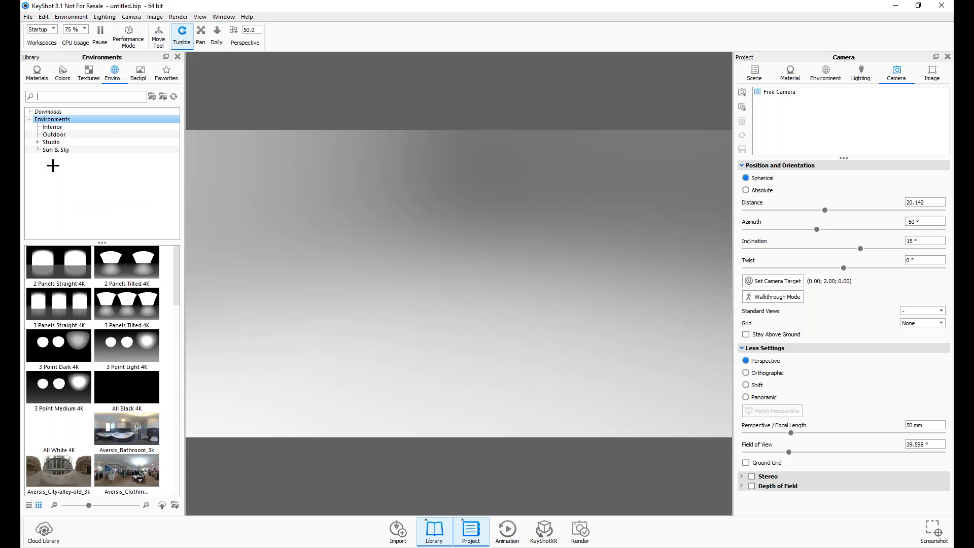
click(72, 127)
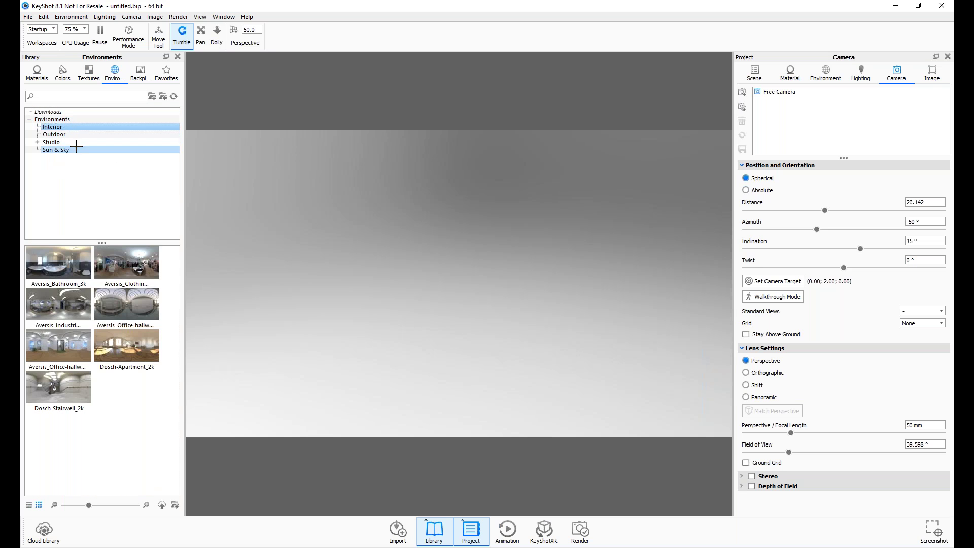
click(76, 135)
click(86, 142)
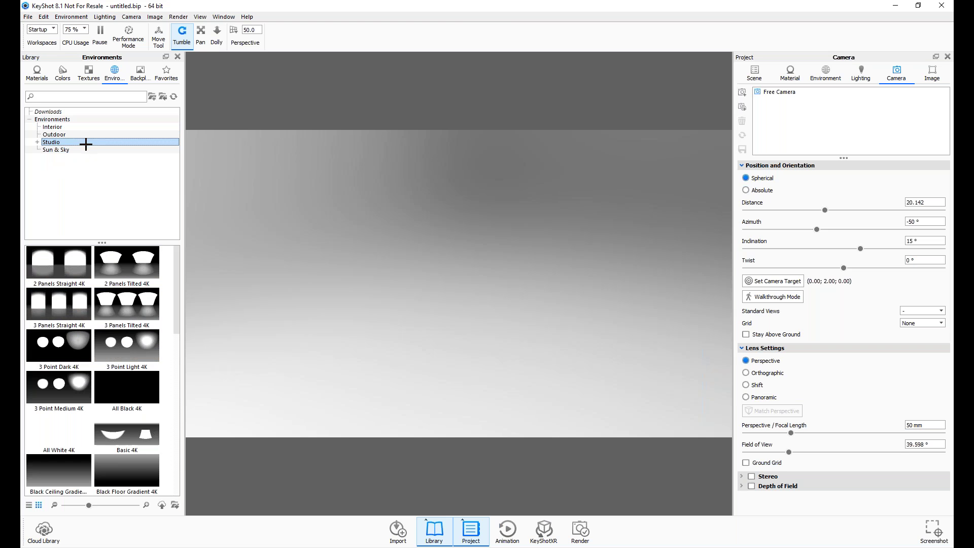
click(86, 150)
Step: Zoom out and orbit the empty scene to examine the spherical lighting environment from outside
scroll(446, 313, down, 12)
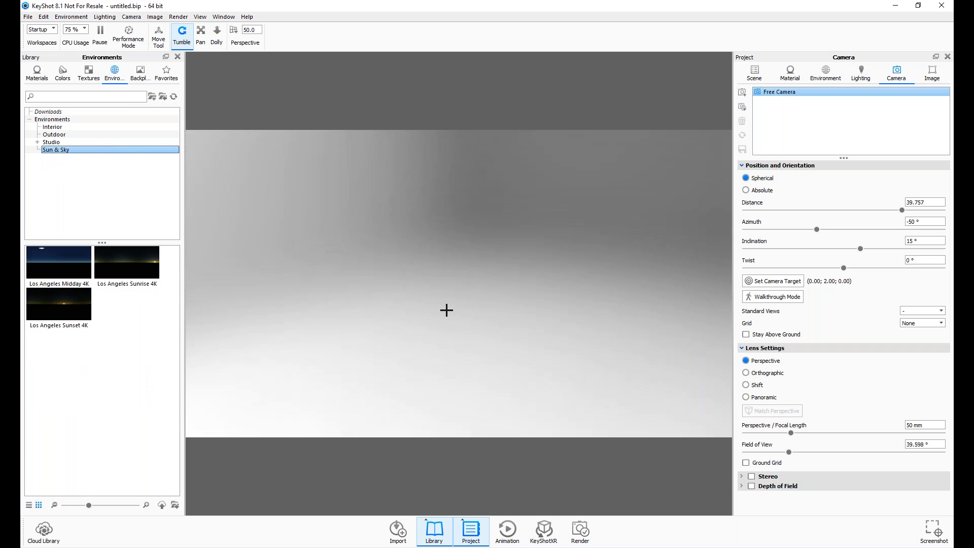
drag(488, 286, 507, 311)
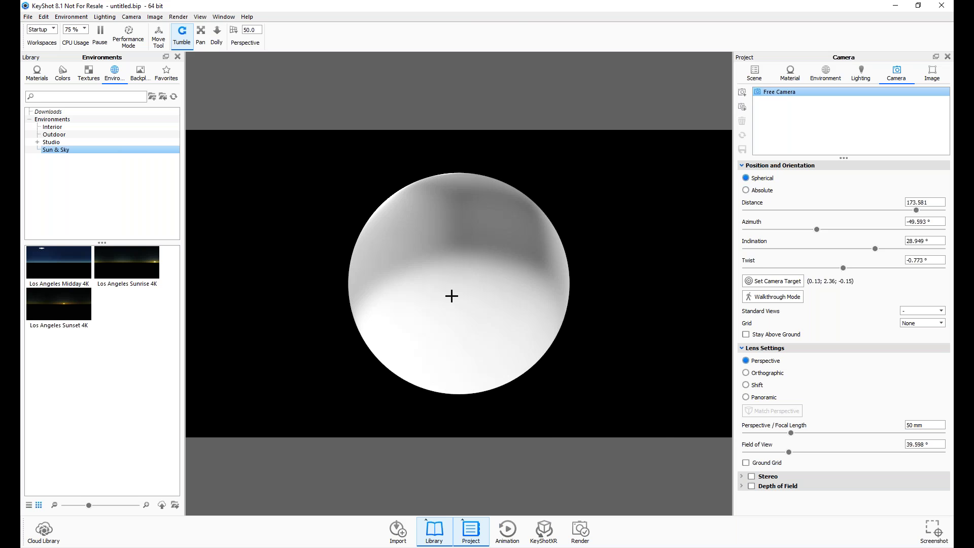
scroll(451, 296, up, 5)
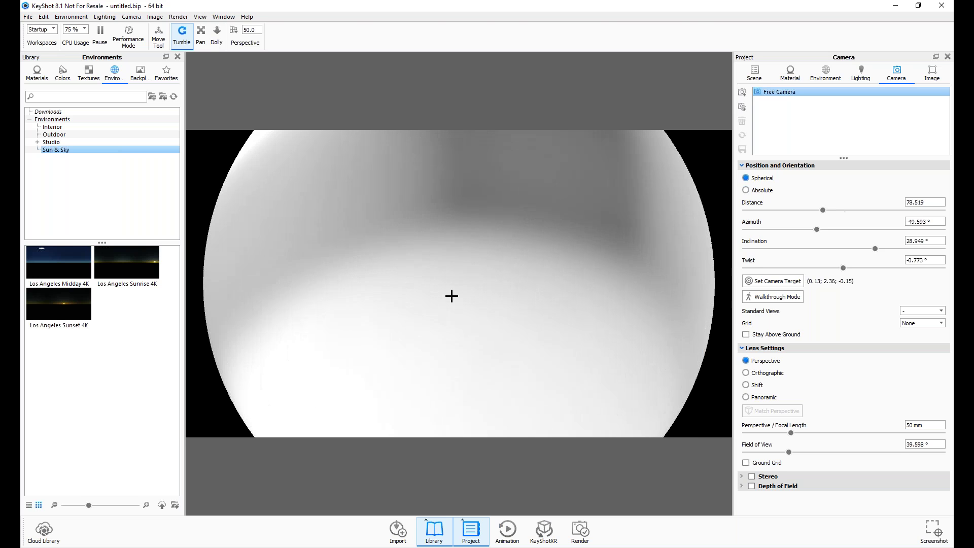
Step: Examine the Interior backplates, preview the Corridor 1 image, and view the favorites collections
click(140, 79)
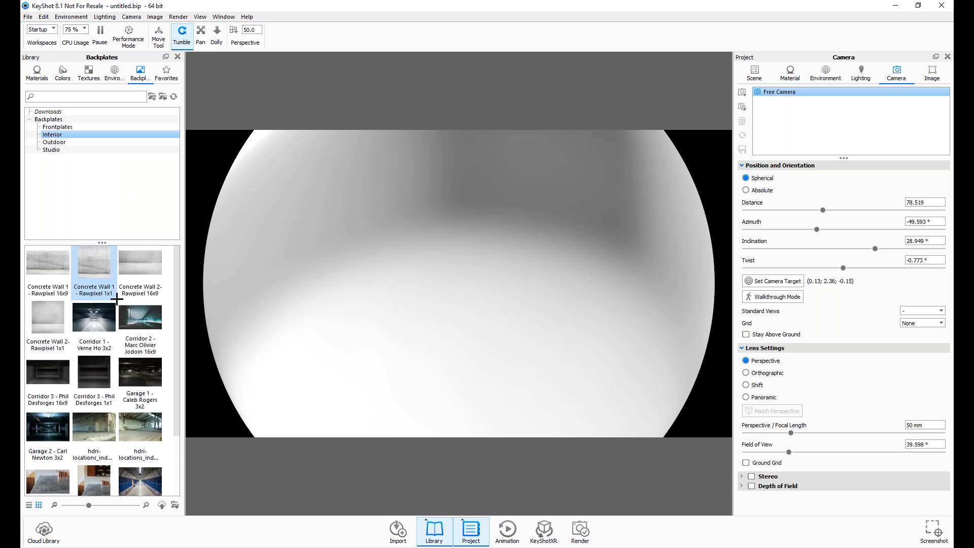
scroll(132, 315, down, 2)
scroll(96, 406, up, 2)
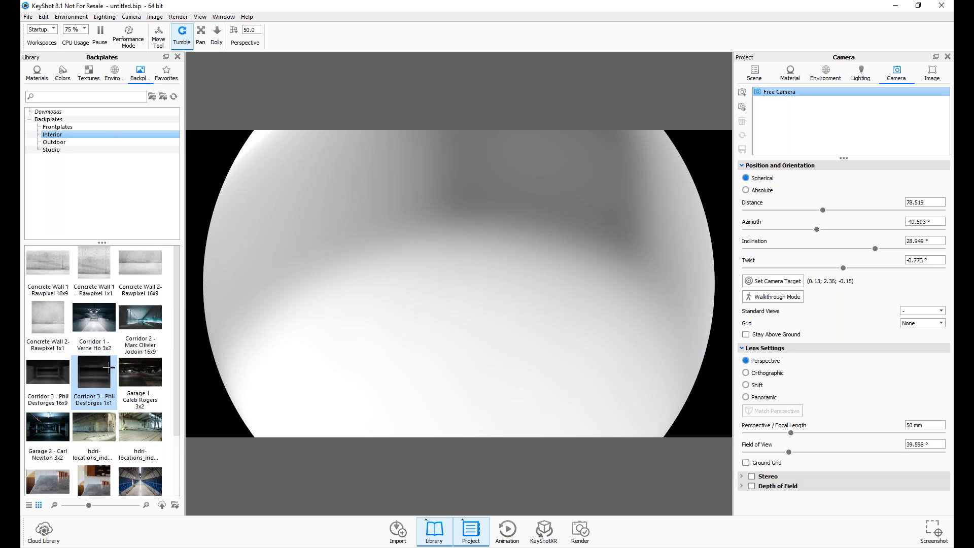
mouse_move(105, 338)
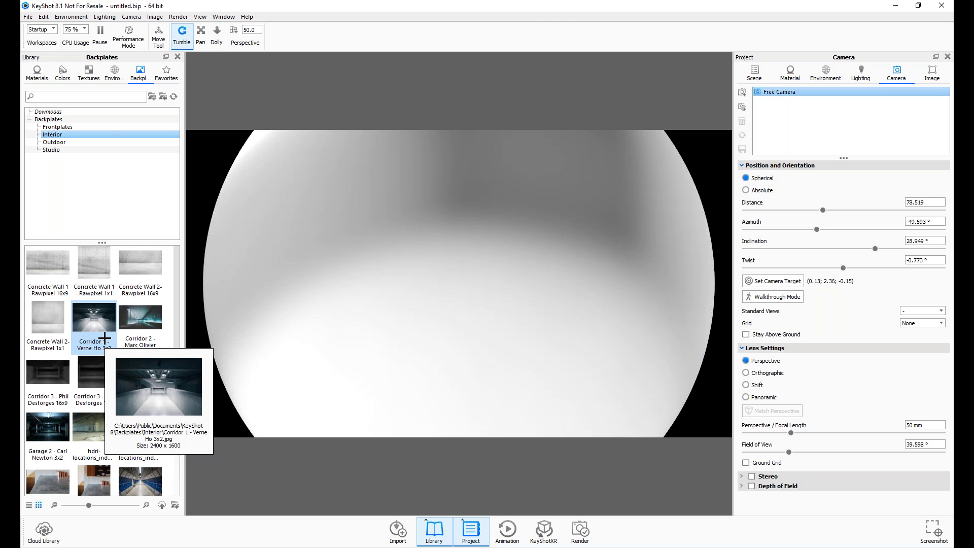
click(160, 81)
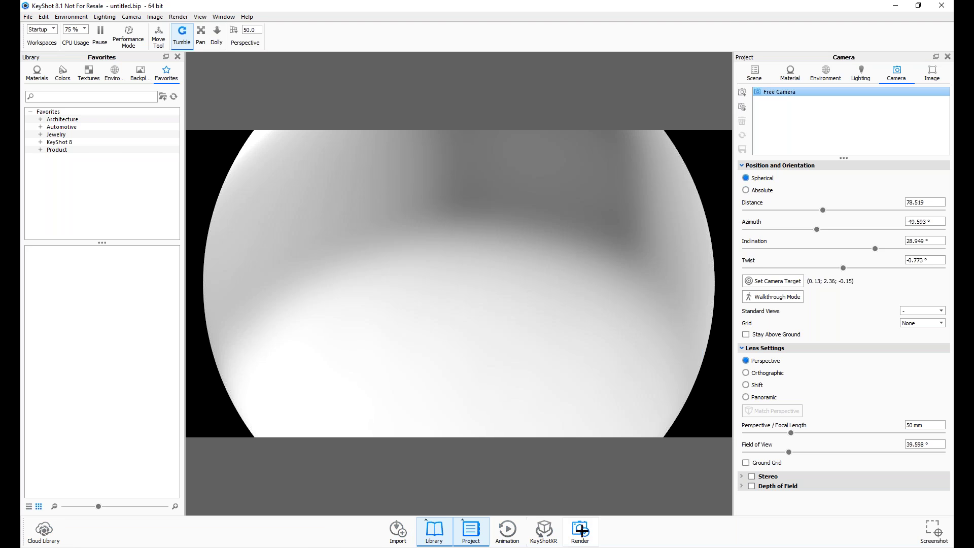
click(434, 537)
click(440, 537)
scroll(457, 357, up, 3)
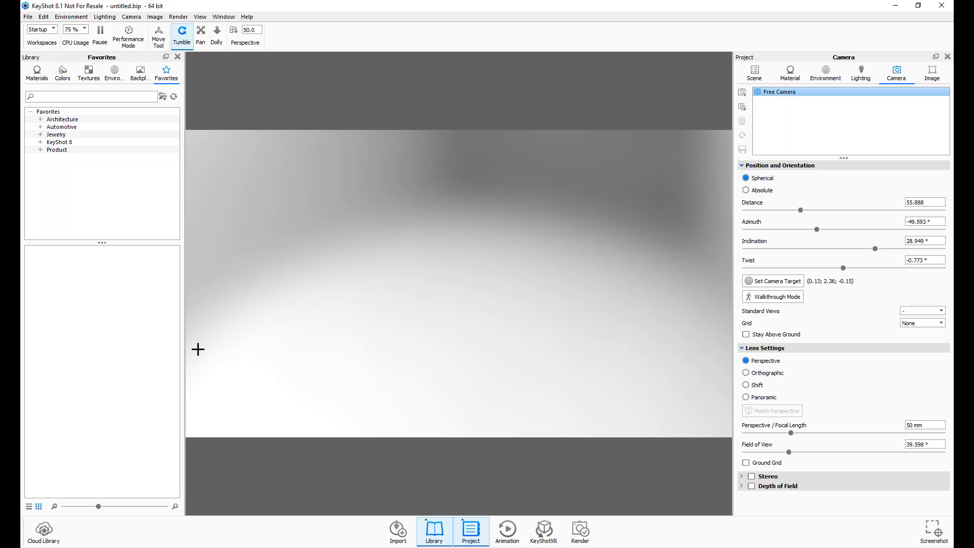
Step: Review the supported import formats and choose the newest sunglasses.asm in the KEYSHOT DEMO folder for import
click(397, 532)
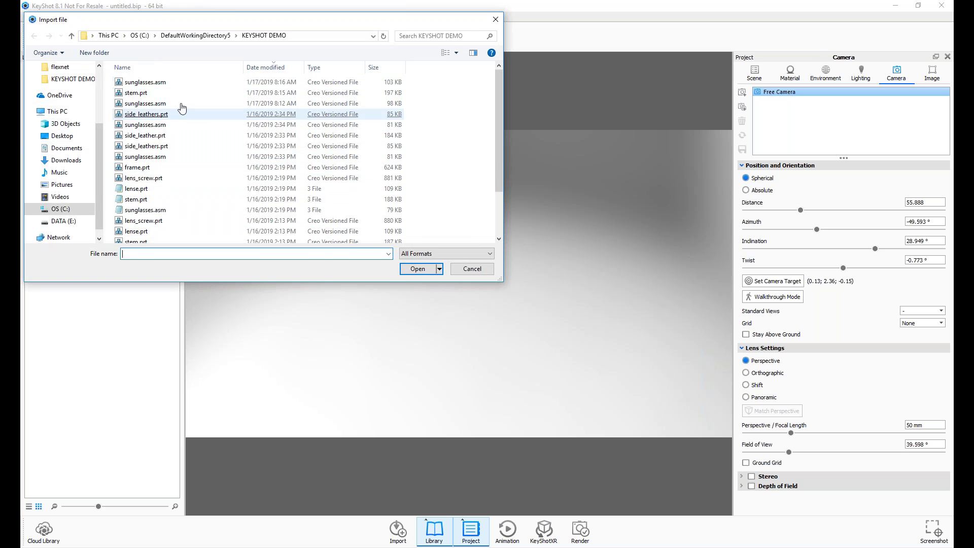
drag(226, 19, 333, 72)
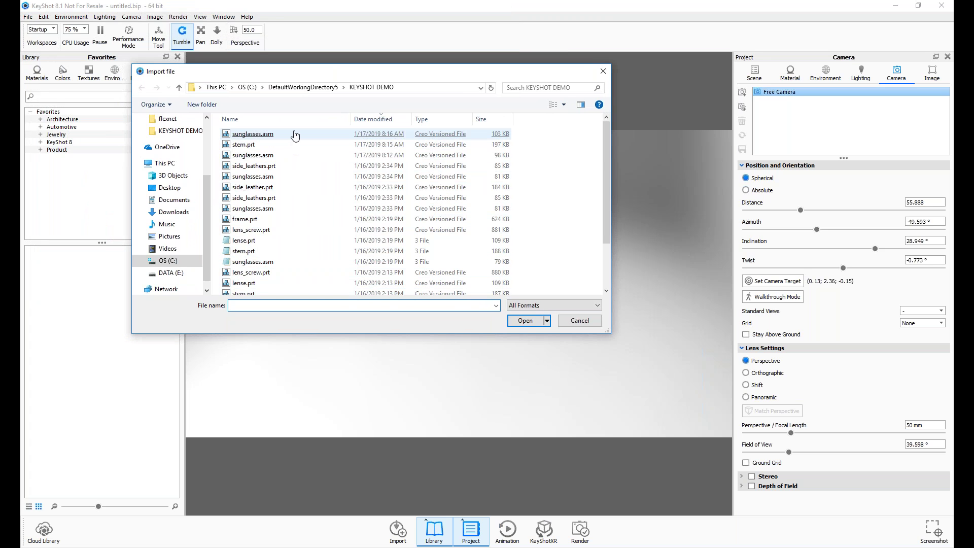
click(530, 306)
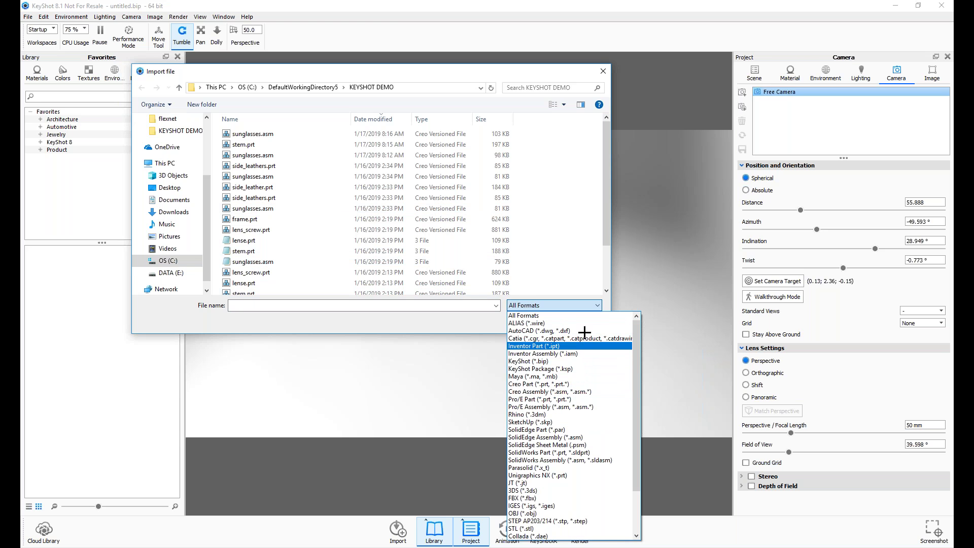
scroll(587, 399, down, 3)
scroll(591, 444, up, 3)
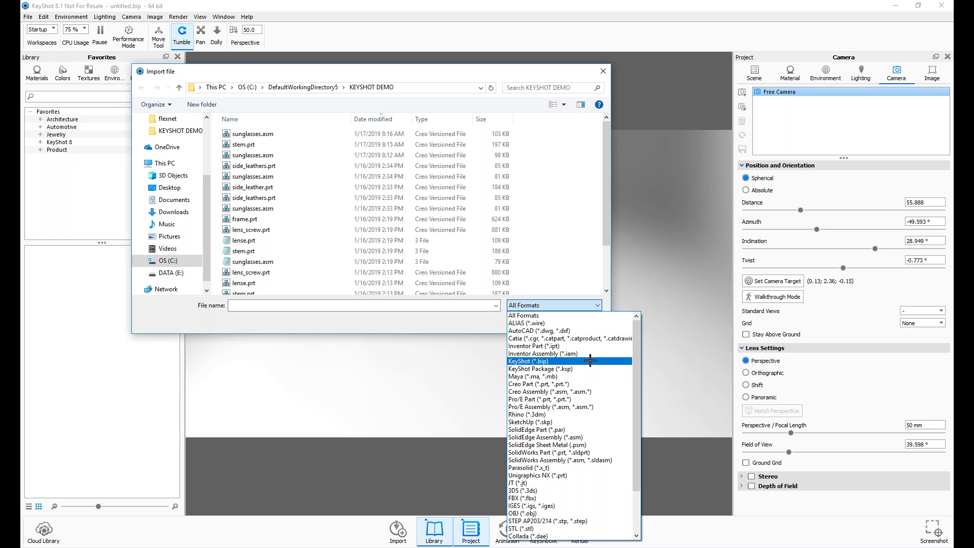
scroll(591, 411, down, 3)
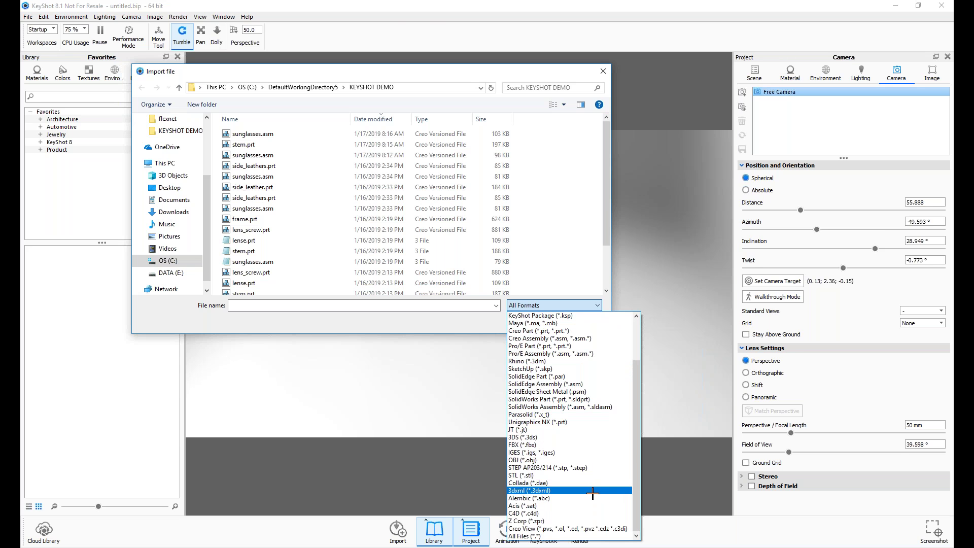
scroll(568, 450, up, 3)
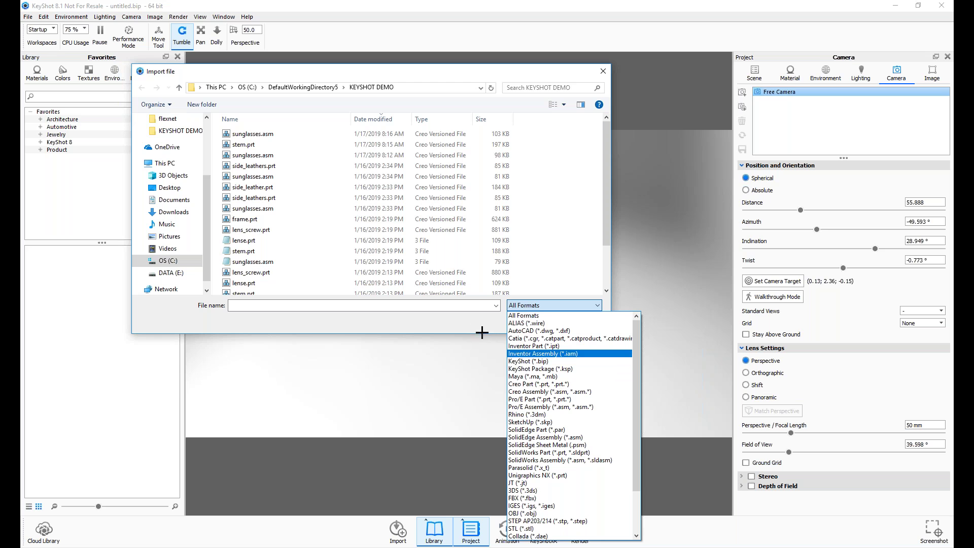
click(463, 322)
double_click(253, 135)
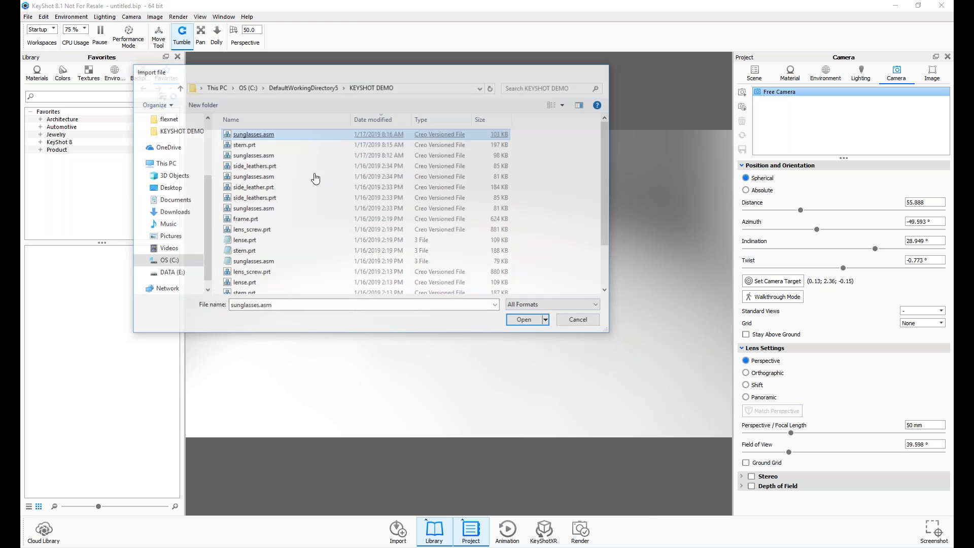
Step: Import the sunglasses assembly with Y as the up orientation, keeping the camera and environment adjusted to the geometry
drag(474, 80, 421, 118)
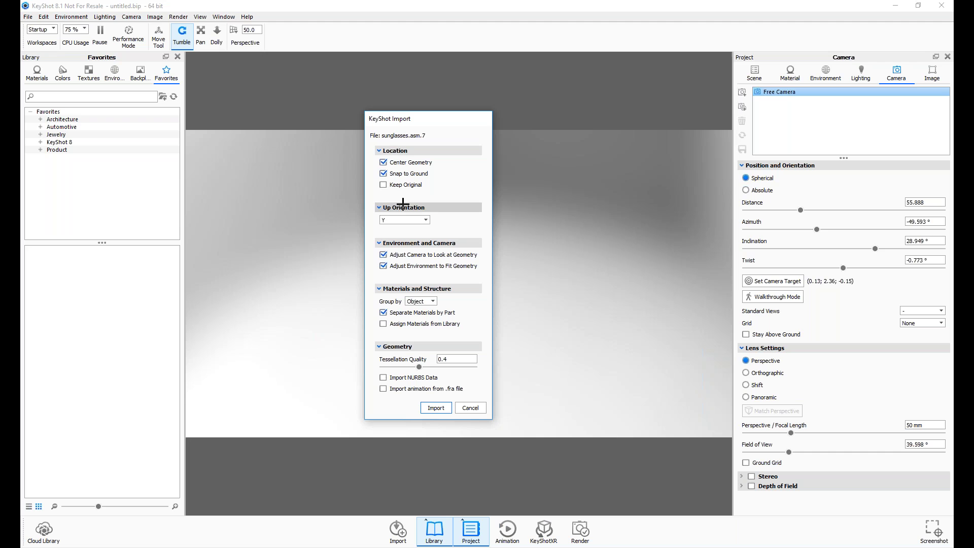
click(388, 222)
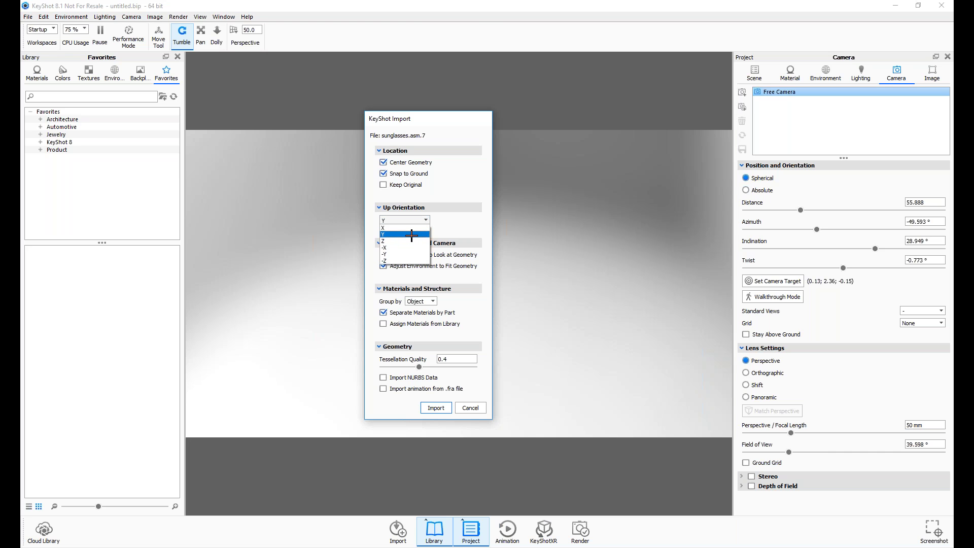
click(411, 234)
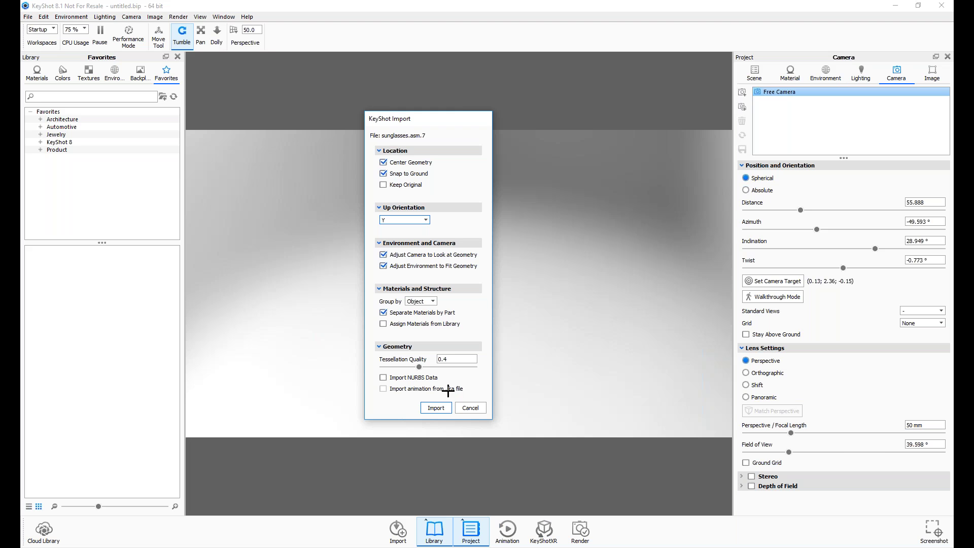
click(426, 407)
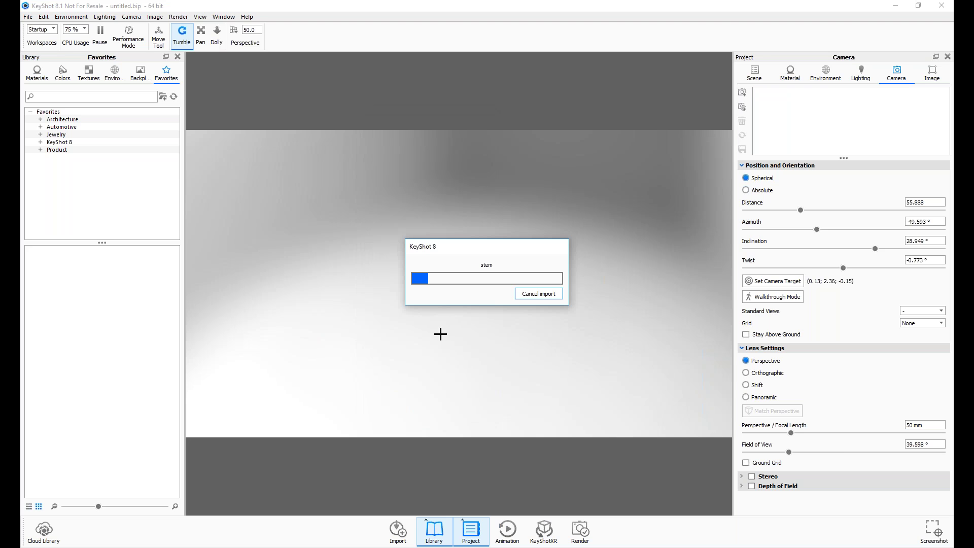
drag(401, 315, 522, 314)
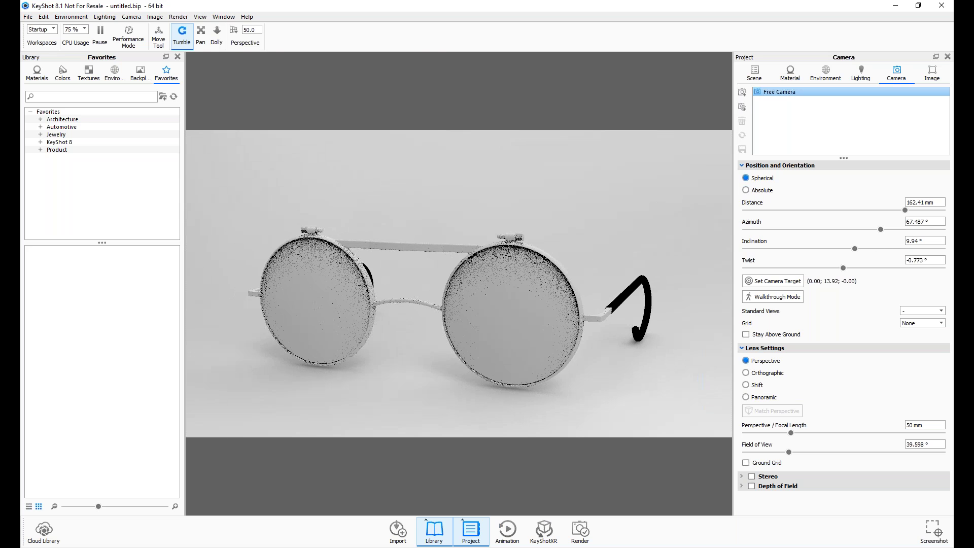
Step: Expand the sunglasses model and both of its stem groups in the scene tree
click(757, 73)
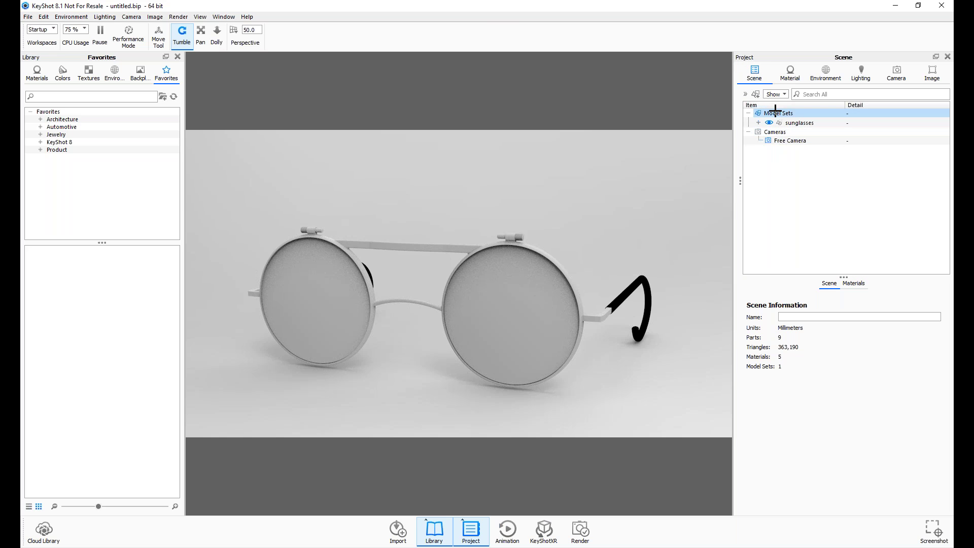
drag(426, 252, 609, 253)
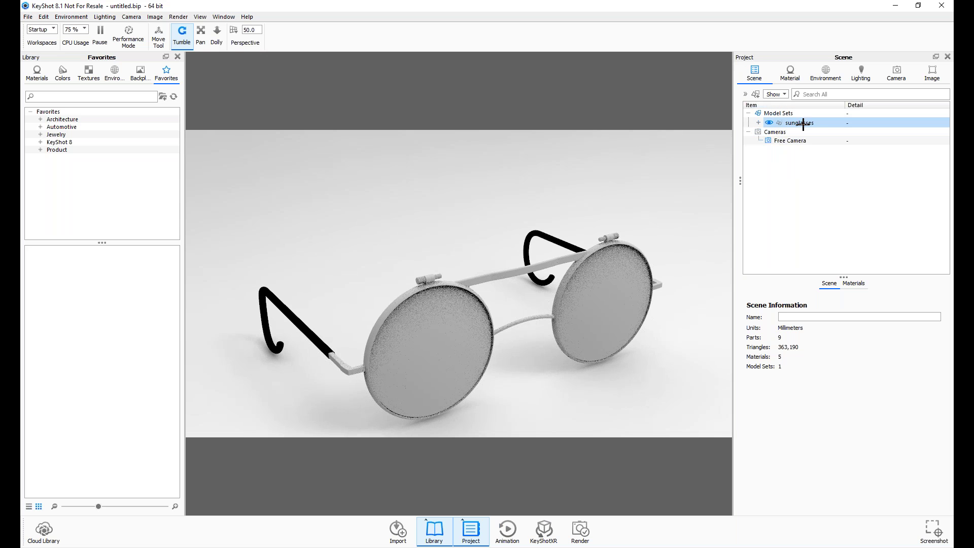
click(764, 123)
click(758, 123)
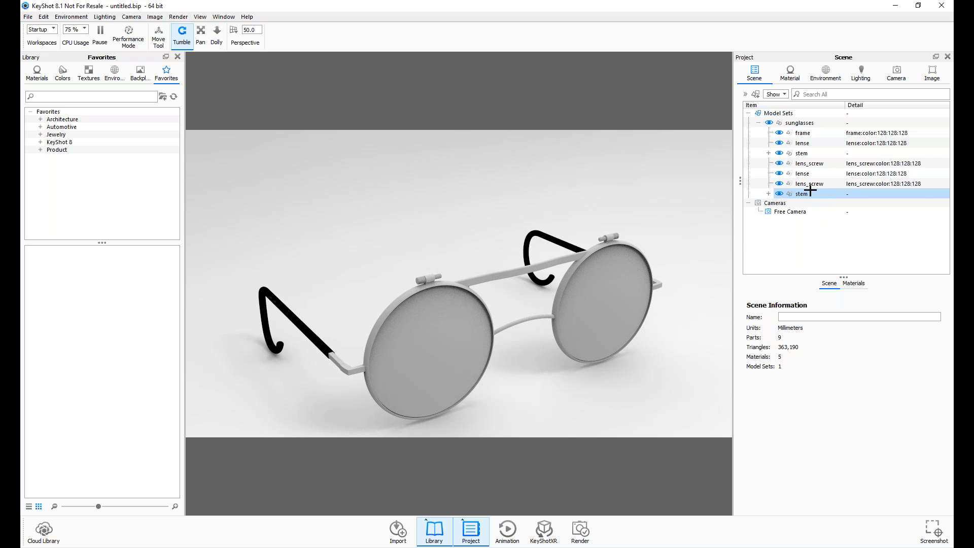
click(769, 153)
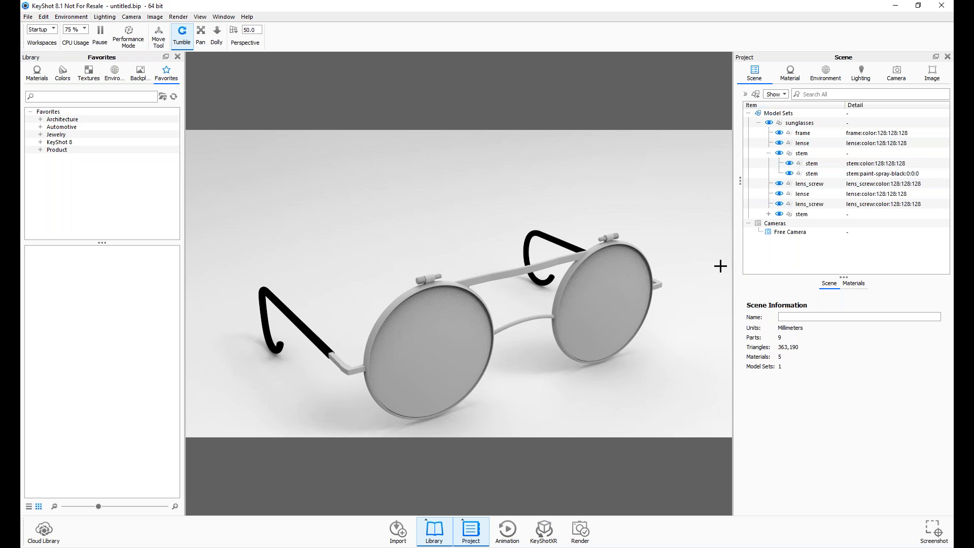
click(769, 214)
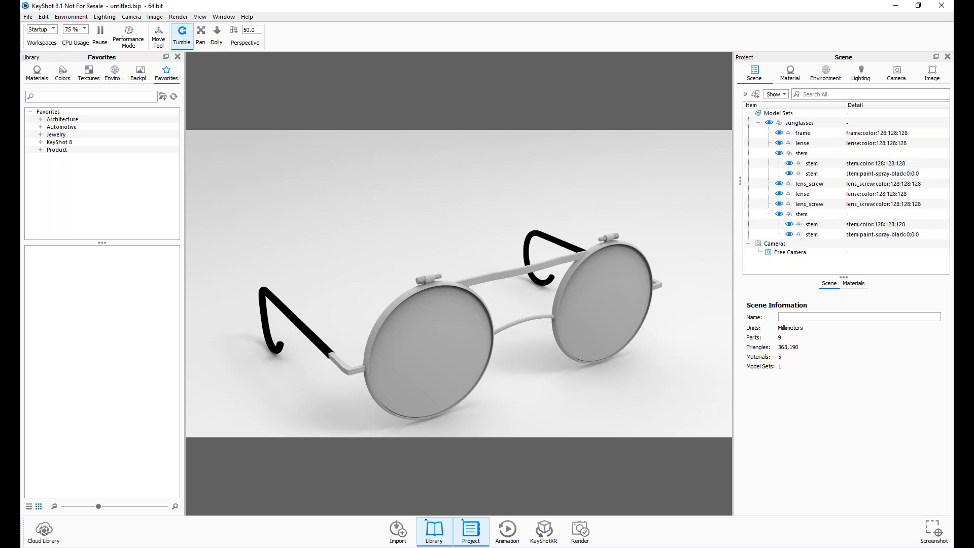
Step: Highlight the individual parts of the last stem group and examine that stem from the side
click(830, 234)
click(830, 224)
drag(600, 265, 587, 295)
click(551, 293)
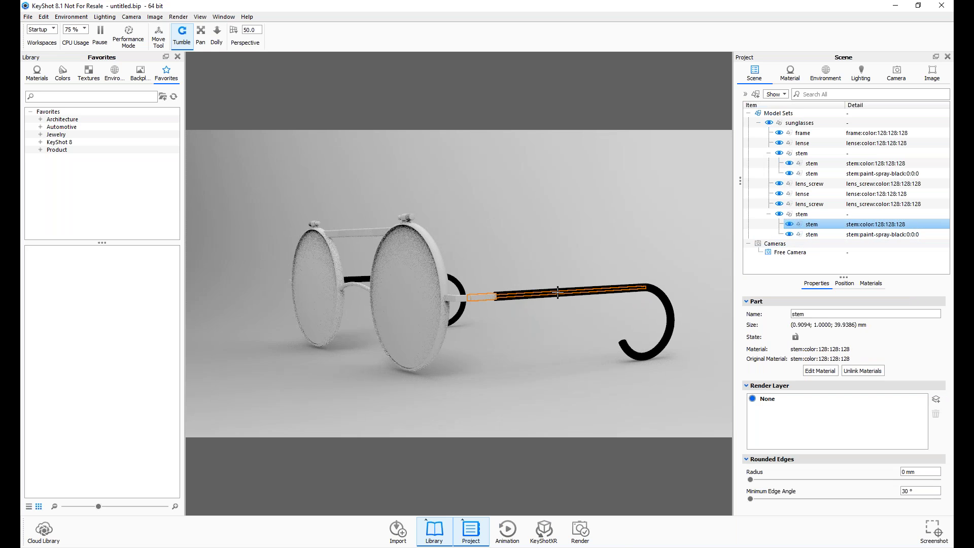
drag(613, 311, 513, 359)
drag(492, 409, 577, 320)
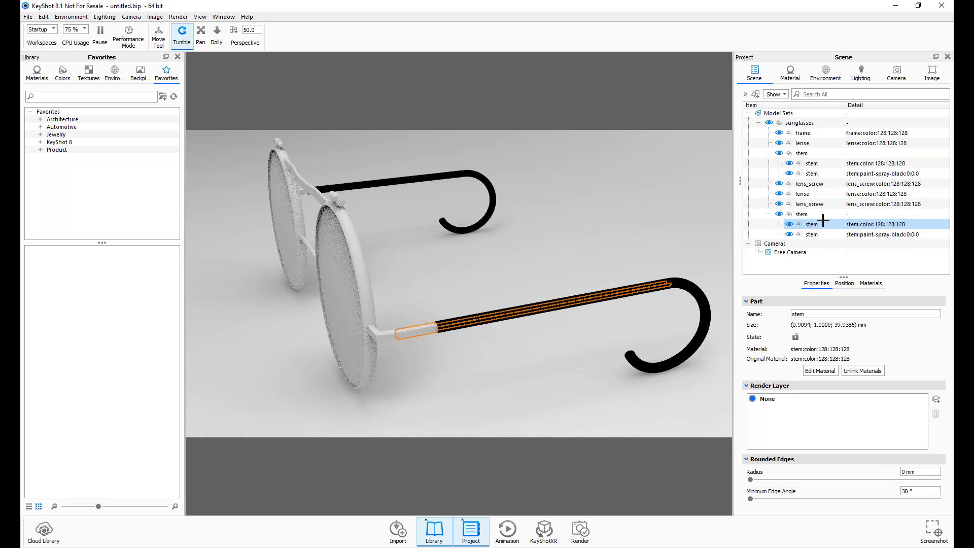
Step: Highlight the whole sunglasses model, its parts and the first stem group to identify them, then collapse both stem groups
click(811, 124)
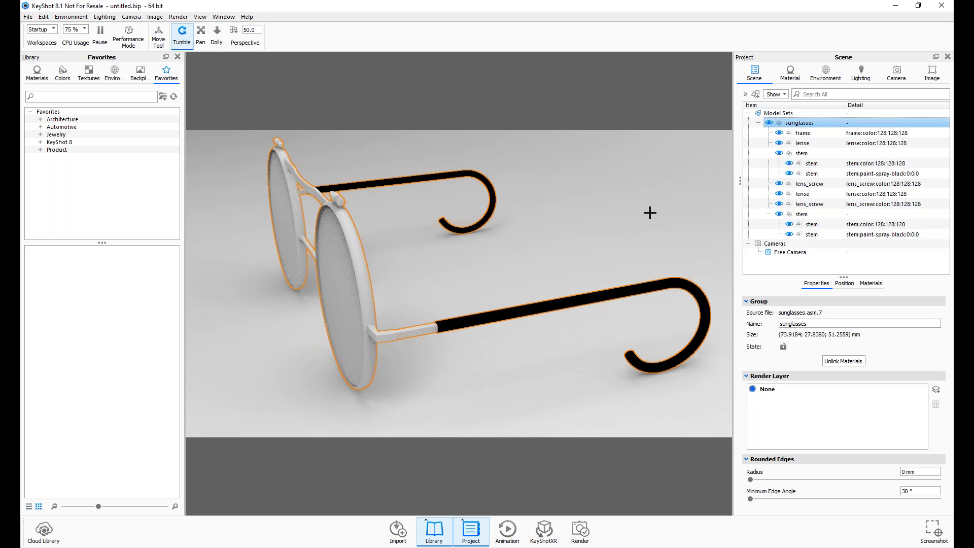
click(831, 132)
drag(609, 224, 740, 260)
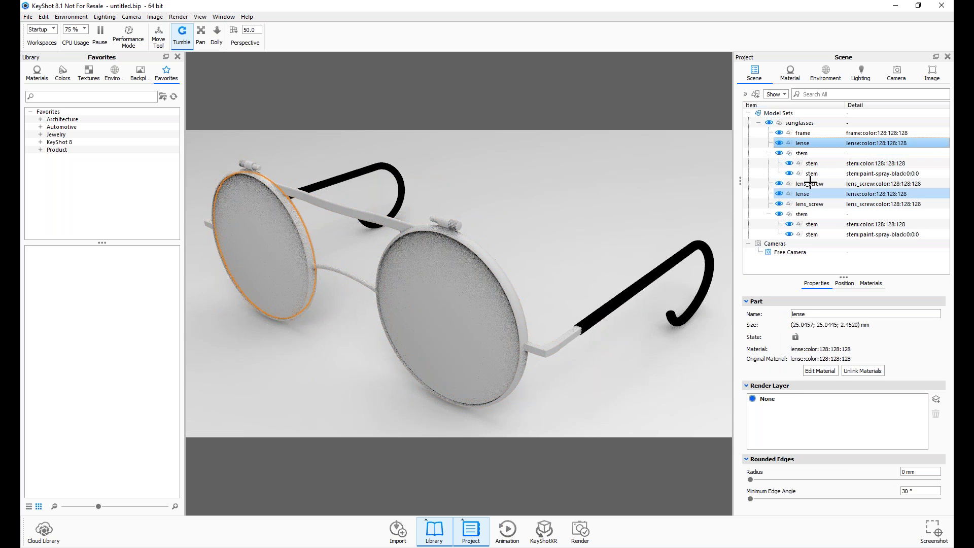
click(813, 152)
drag(354, 212, 609, 206)
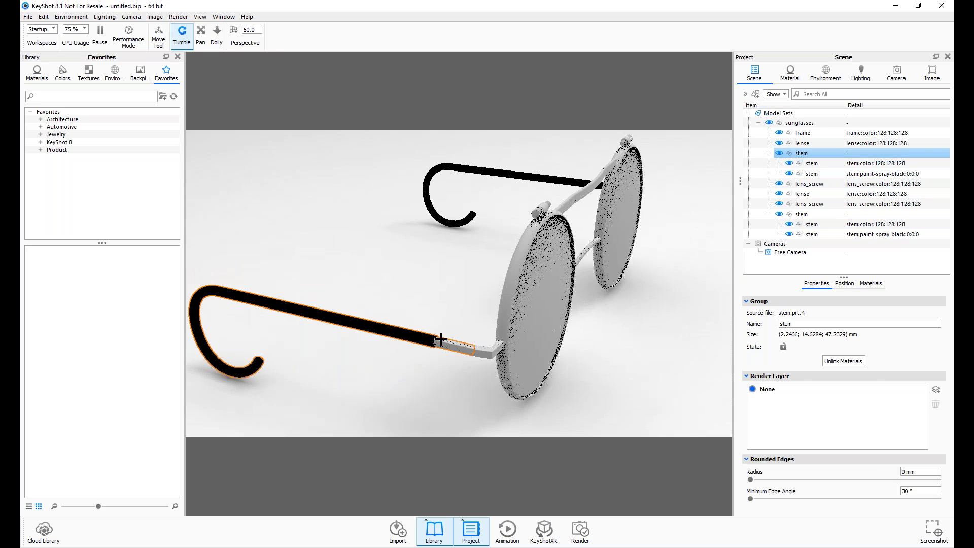
click(816, 173)
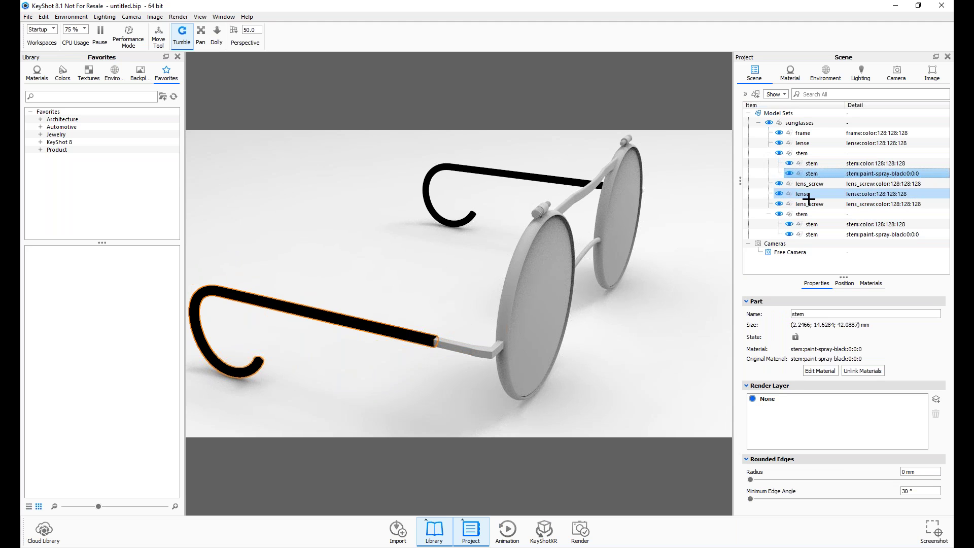
click(769, 154)
click(769, 194)
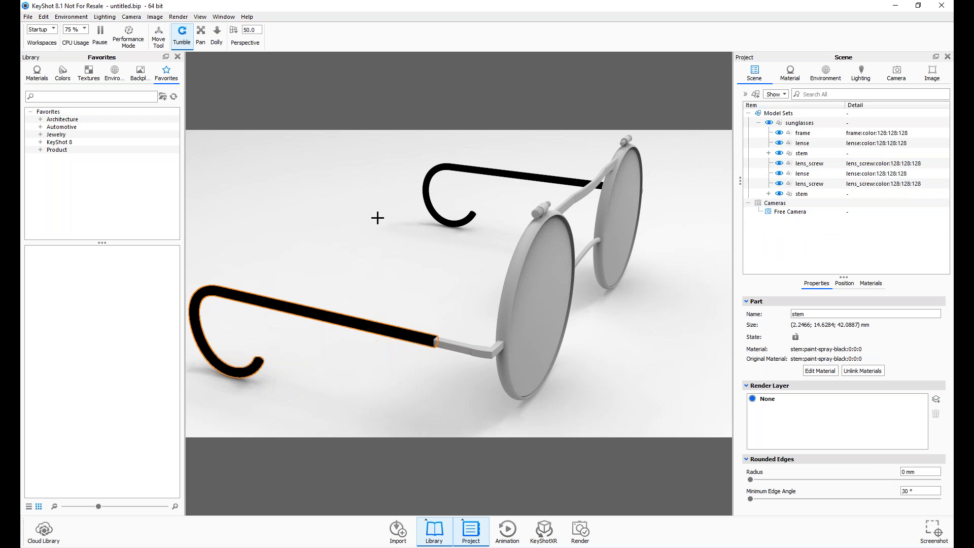
Step: Look through the library's material categories, colors and textures, returning to the Glass materials
click(37, 72)
drag(268, 216, 337, 284)
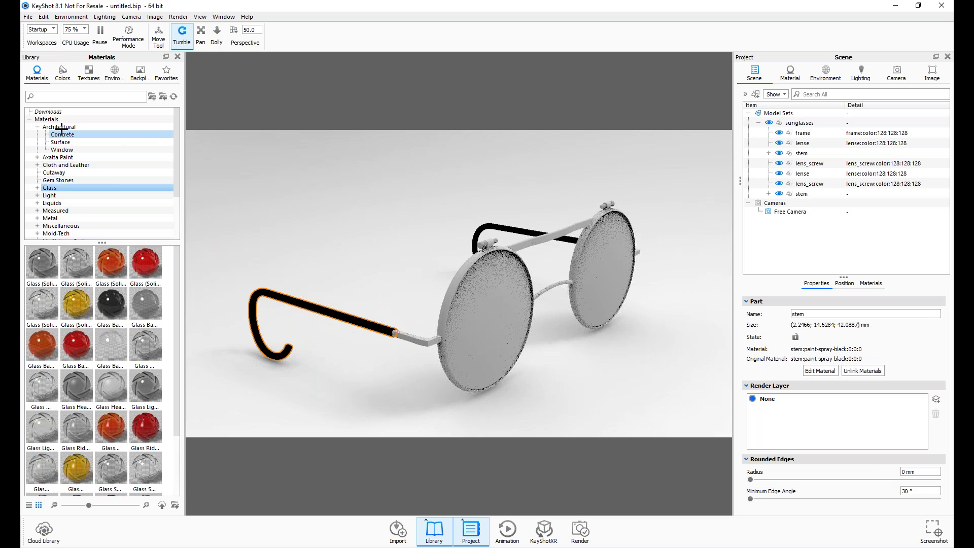
scroll(97, 185, down, 3)
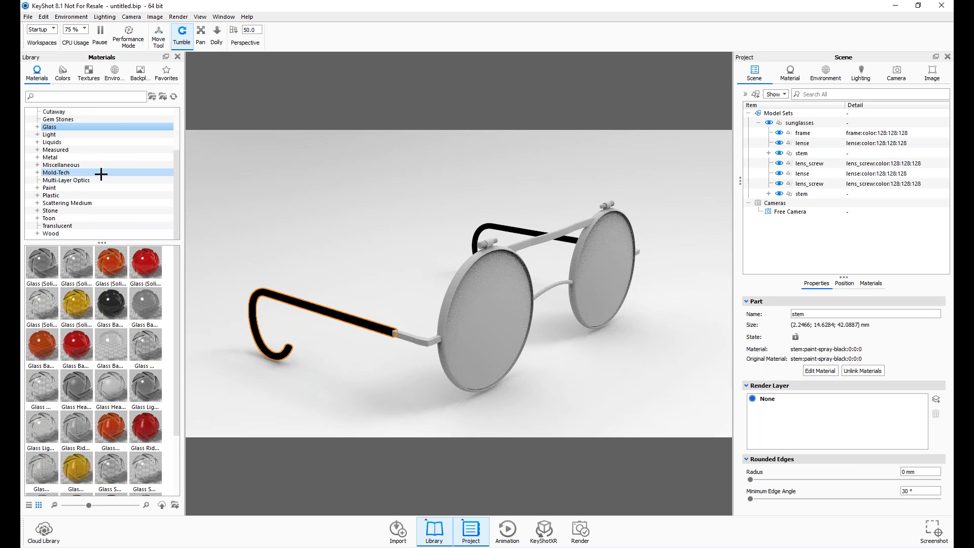
click(63, 74)
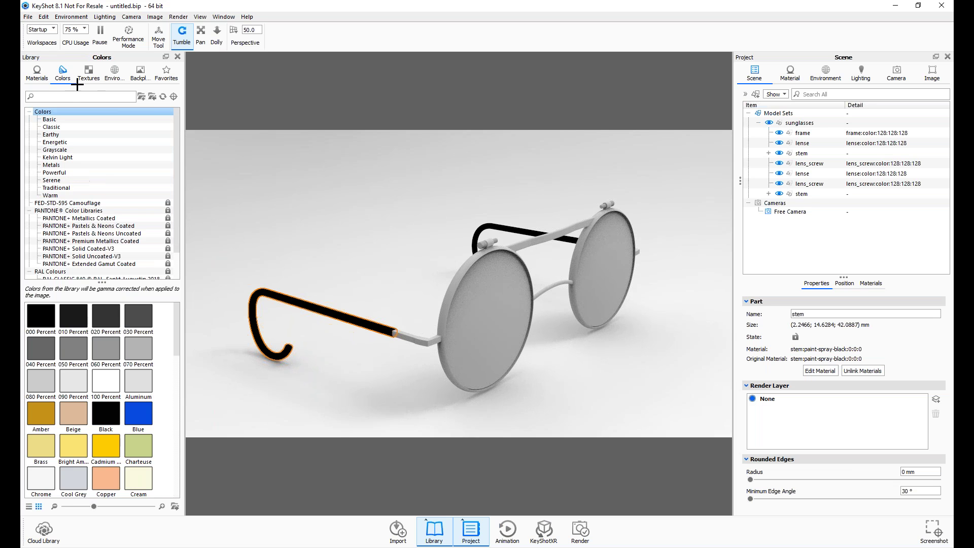
click(88, 73)
click(37, 74)
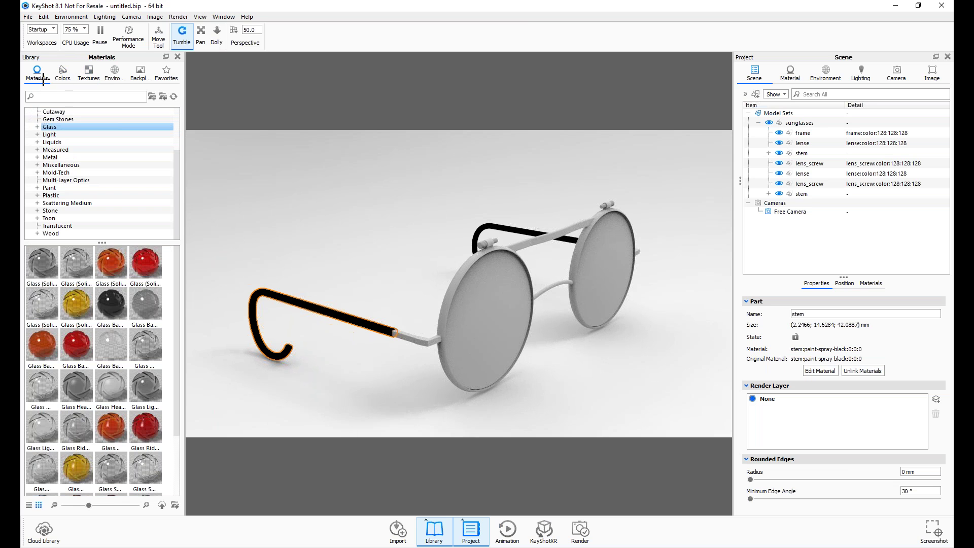
scroll(55, 167, up, 2)
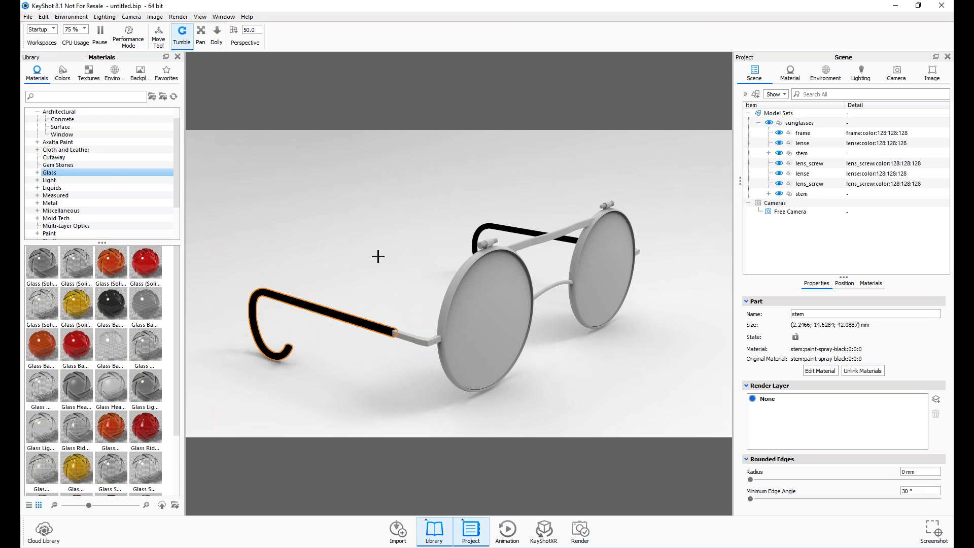
Step: Apply the Glass Basic Black material to the sunglasses' linked lenses
drag(378, 256, 366, 250)
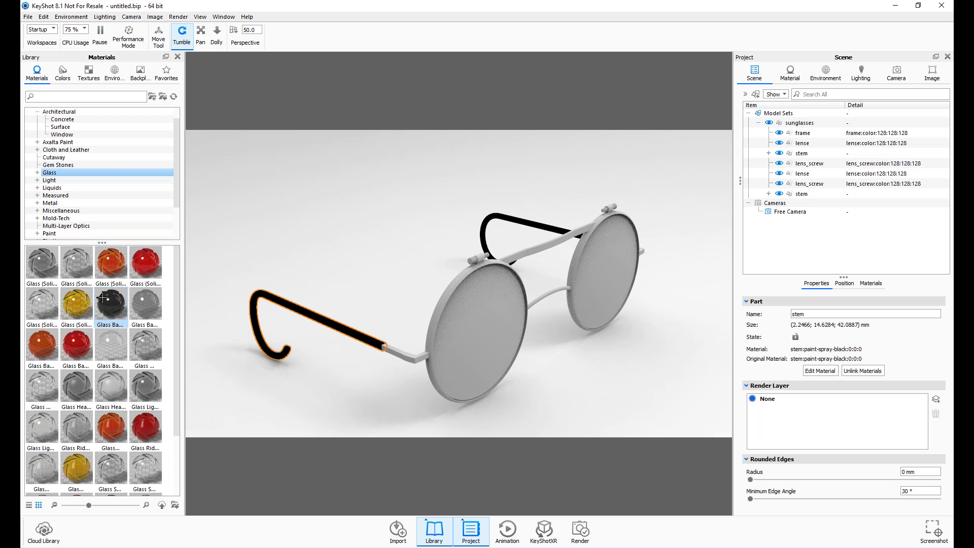
drag(391, 311, 421, 292)
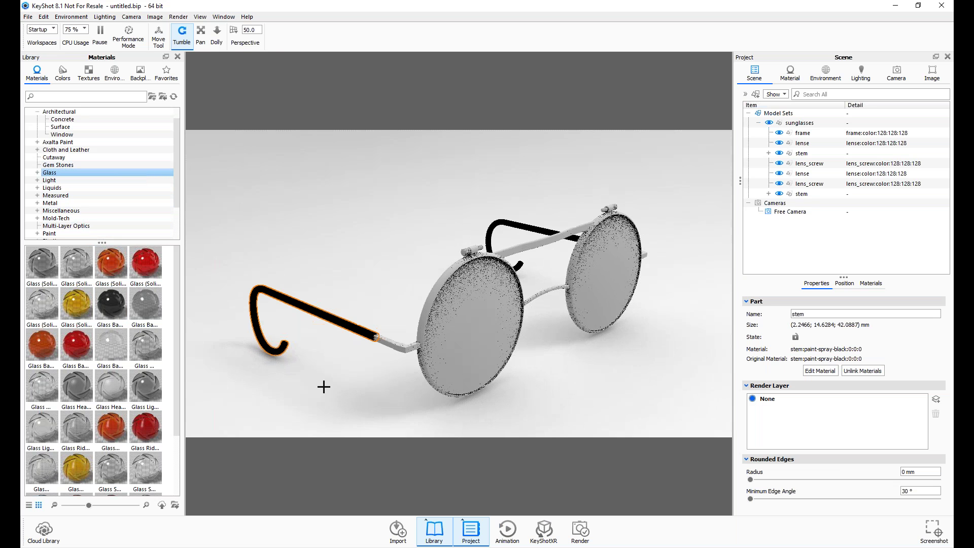
drag(467, 359, 441, 322)
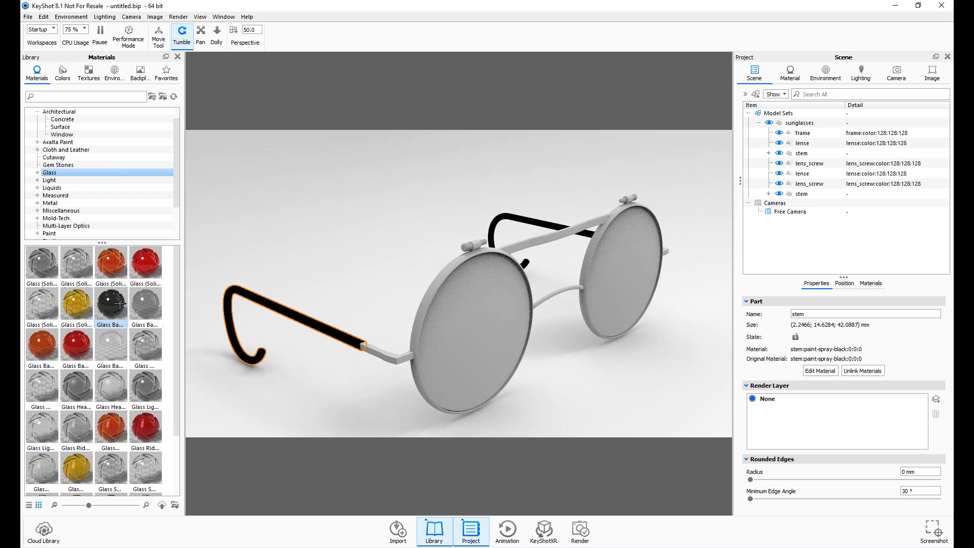
mouse_move(118, 302)
drag(118, 302, 478, 341)
drag(561, 350, 522, 353)
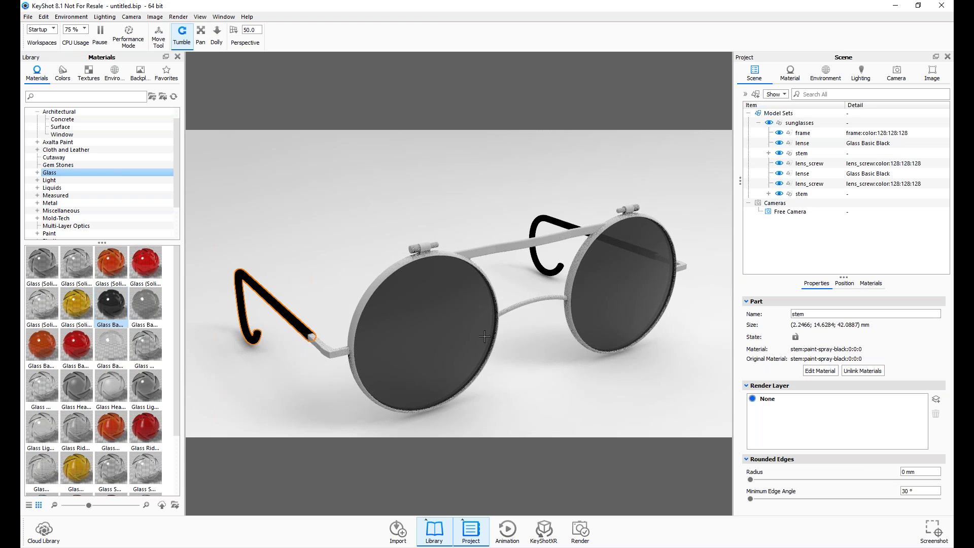
Step: Unlink the material of the lens farther from the camera and apply Glass Basic Red to that lens only
click(471, 203)
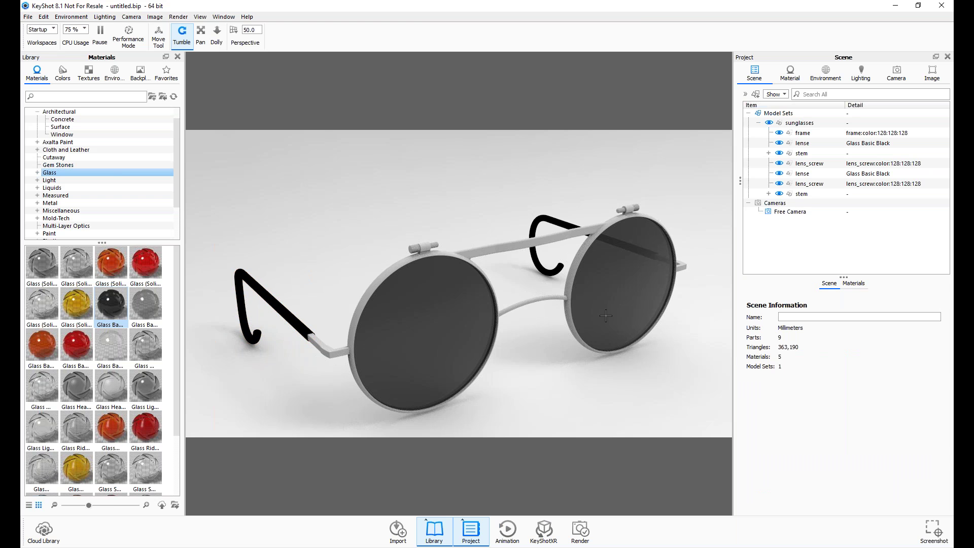
right_click(632, 269)
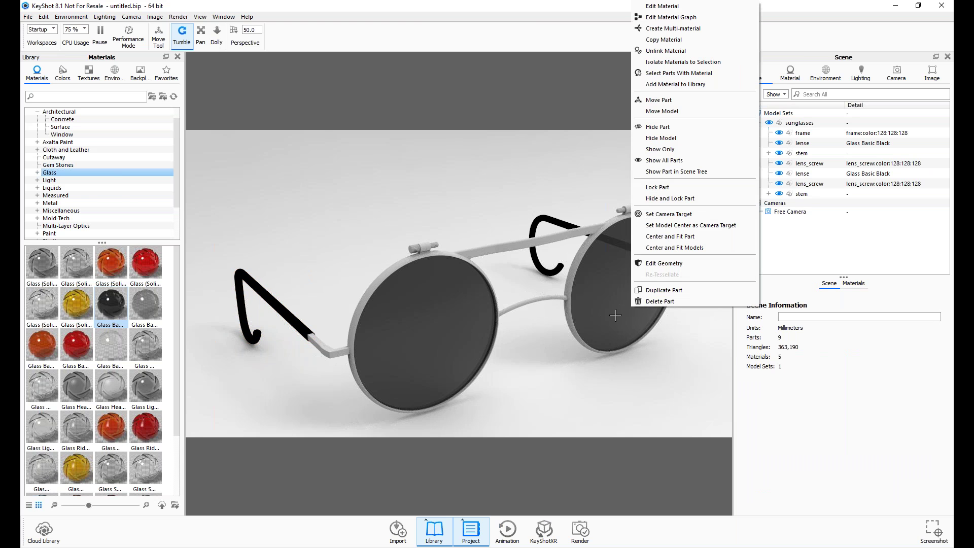
click(673, 51)
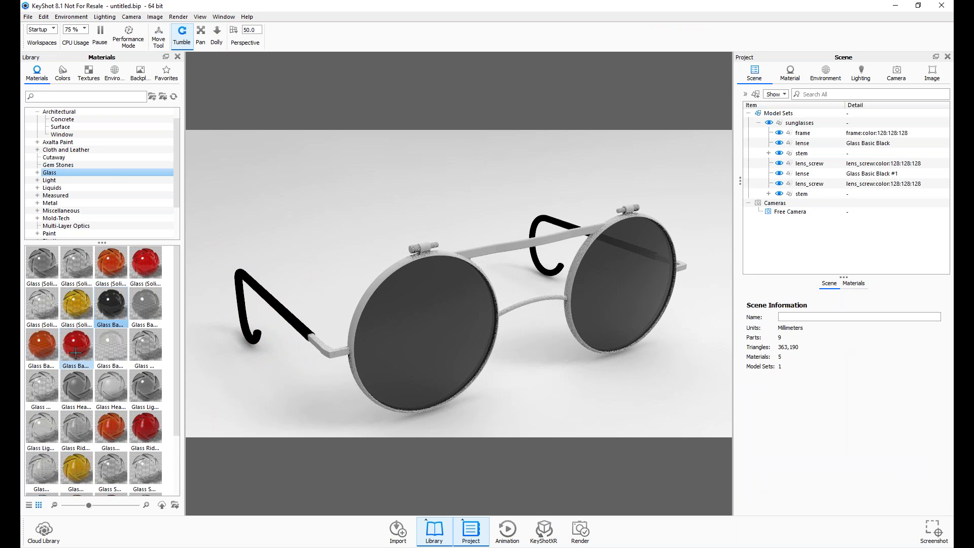
drag(76, 351, 586, 301)
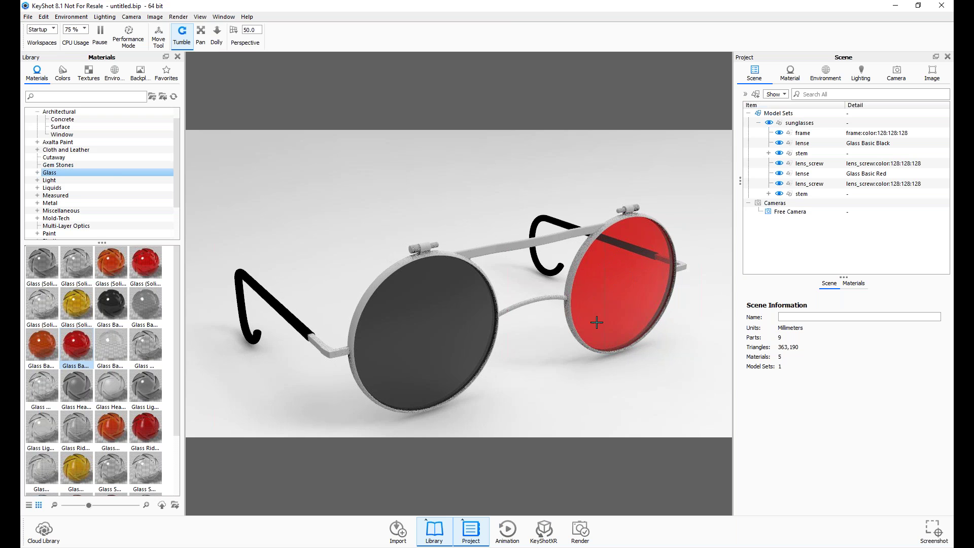
drag(535, 306, 498, 284)
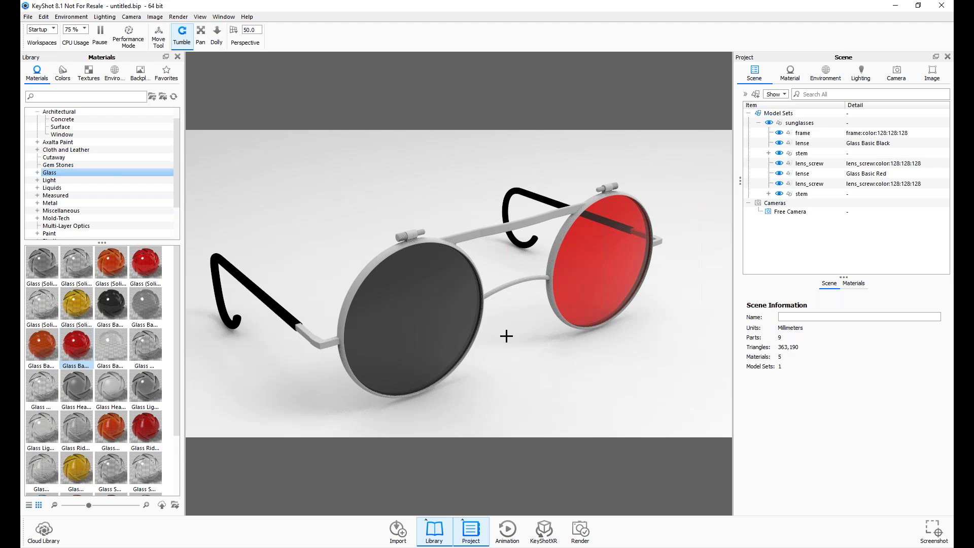
Step: Review the part and material commands available for the black lens, and display the hotkeys reference
right_click(426, 314)
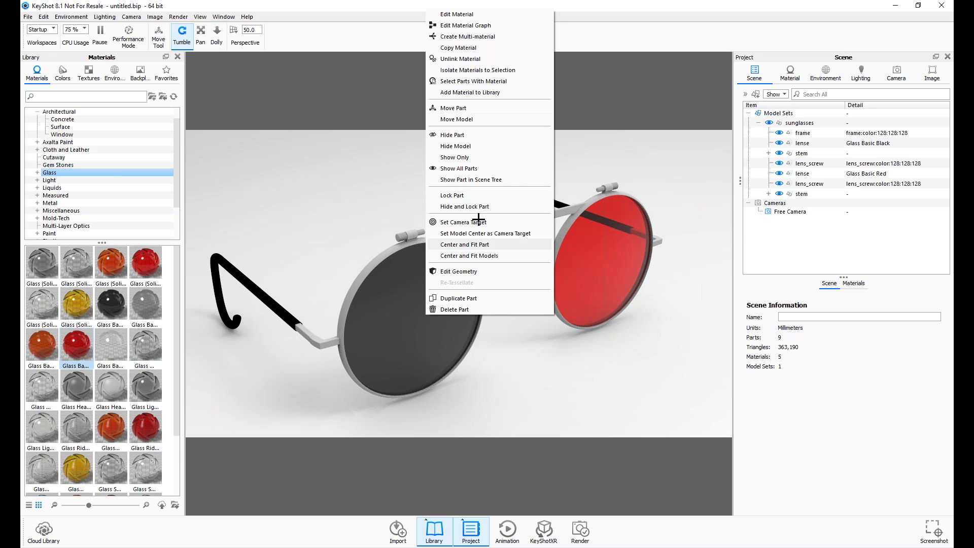
click(333, 220)
drag(503, 248, 552, 270)
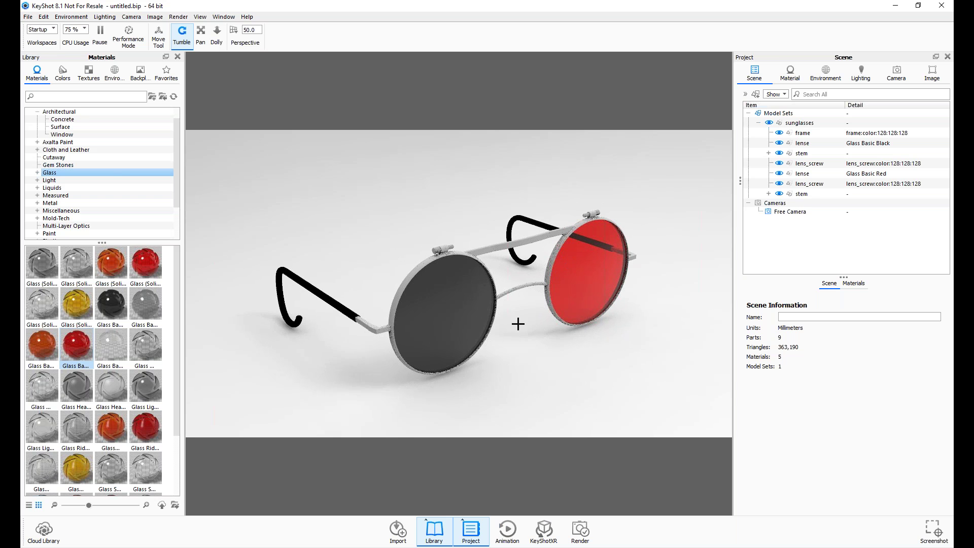
key(k)
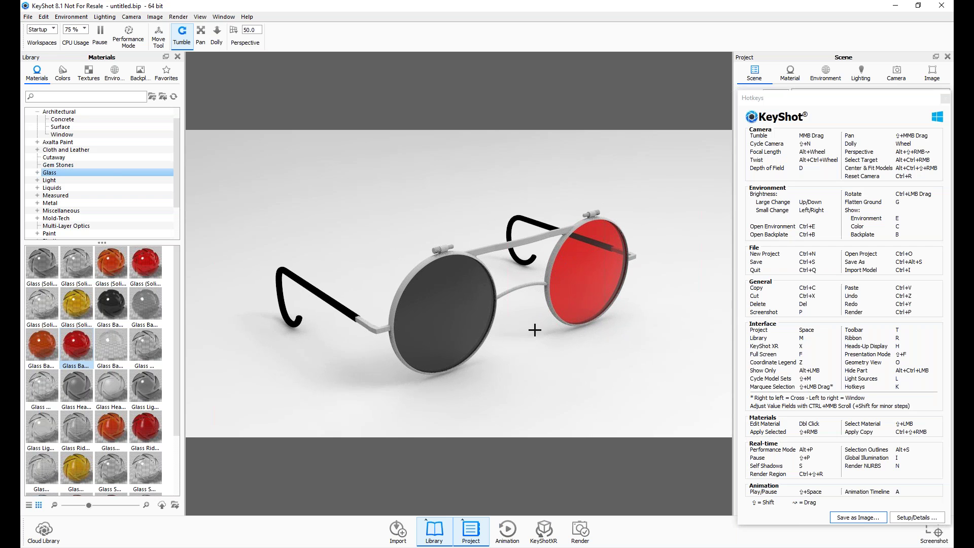
click(814, 100)
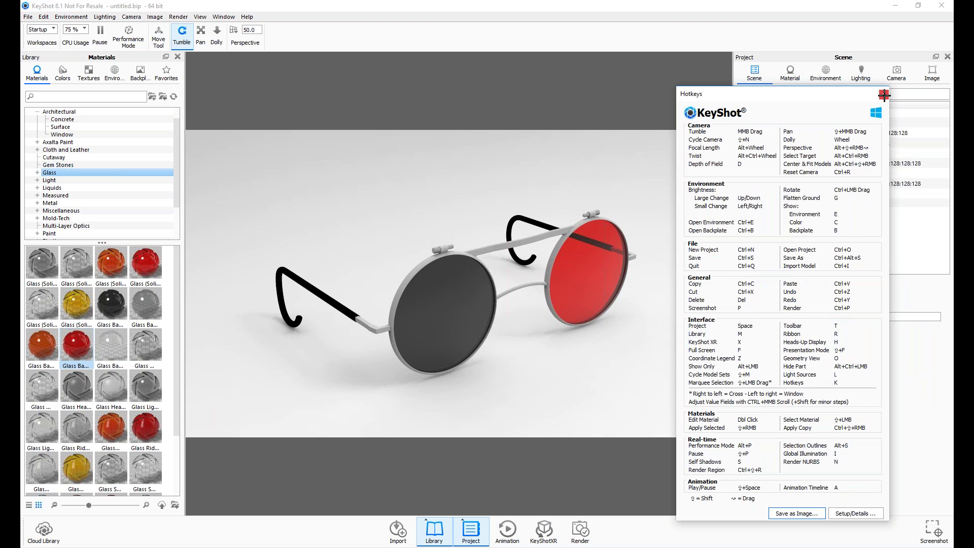
Step: Review the hotkey preferences and the camera control presets for other CAD programs, leaving the Creo preset in place
click(884, 95)
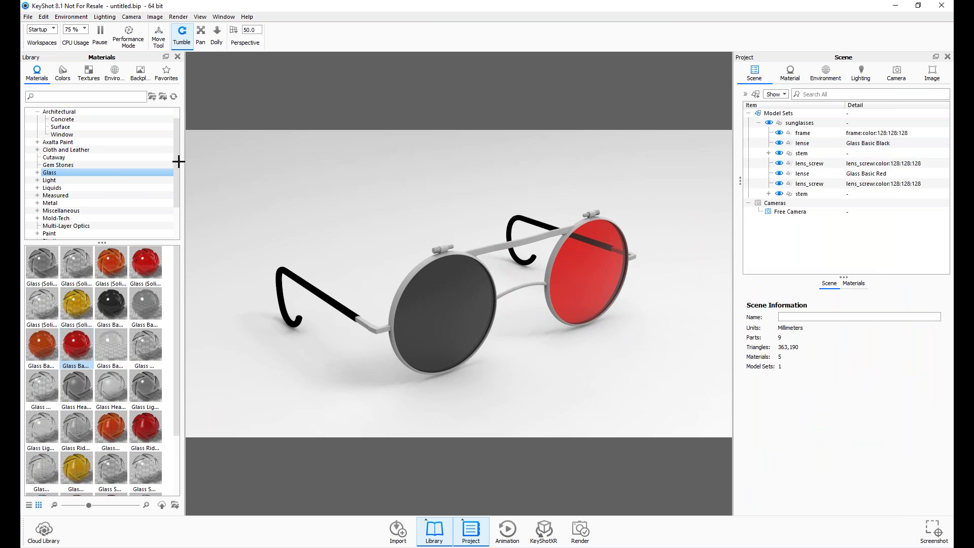
click(48, 17)
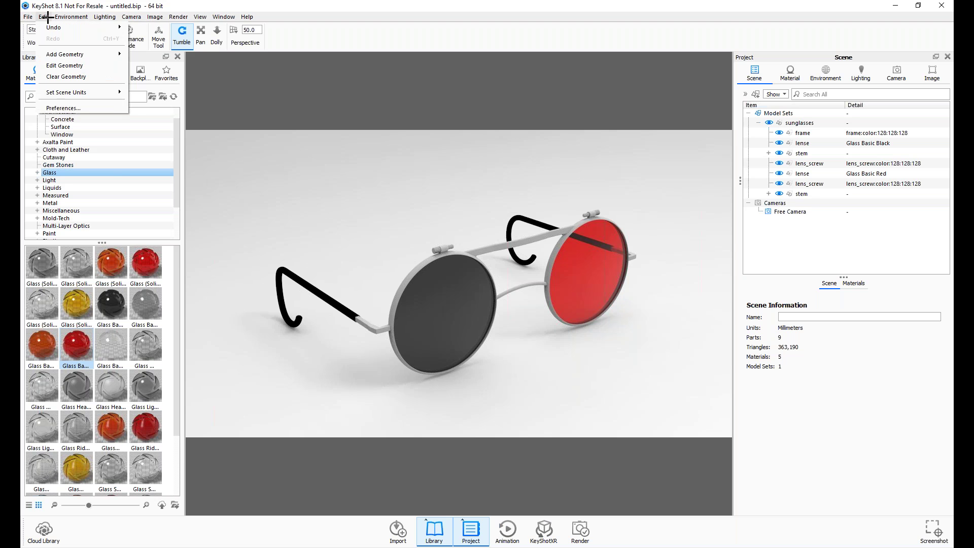
click(63, 108)
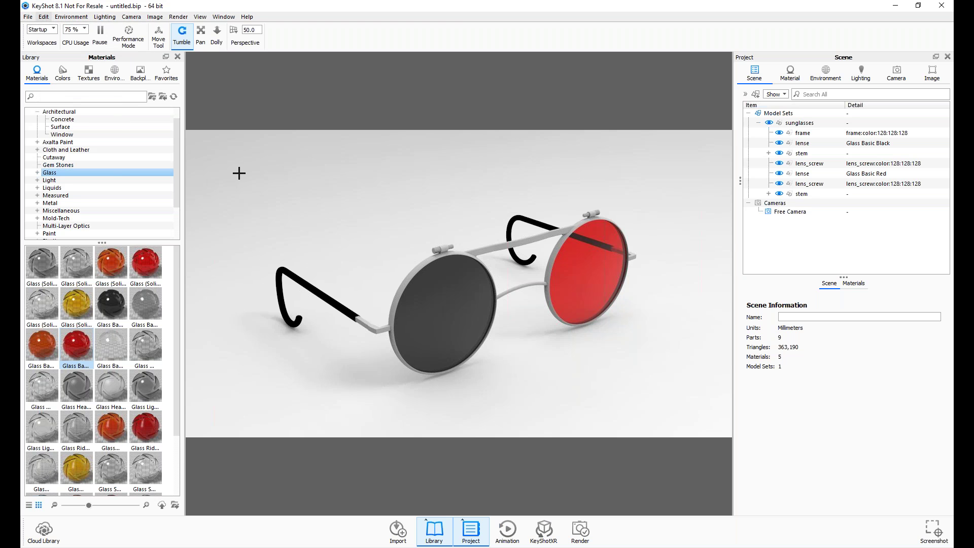
click(343, 213)
click(461, 263)
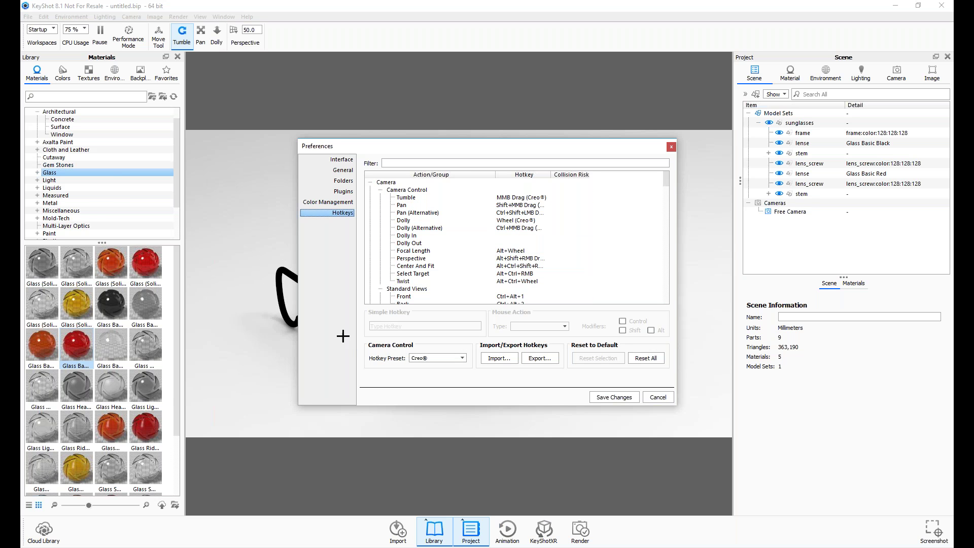
click(444, 362)
click(430, 396)
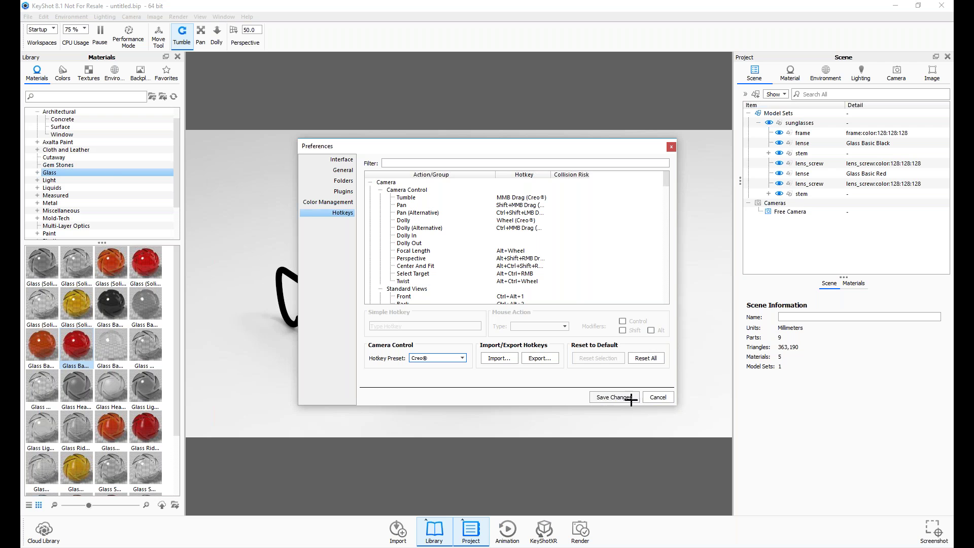
click(446, 358)
scroll(442, 391, down, 2)
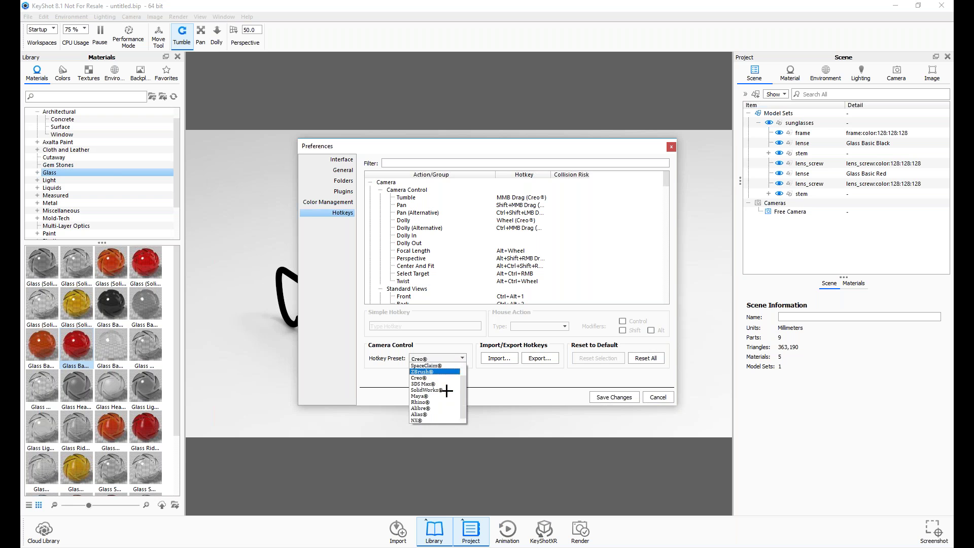
click(659, 397)
click(659, 397)
Step: Try to copy the black lens's material and paste it as a linked material onto the red lens
drag(520, 347, 532, 304)
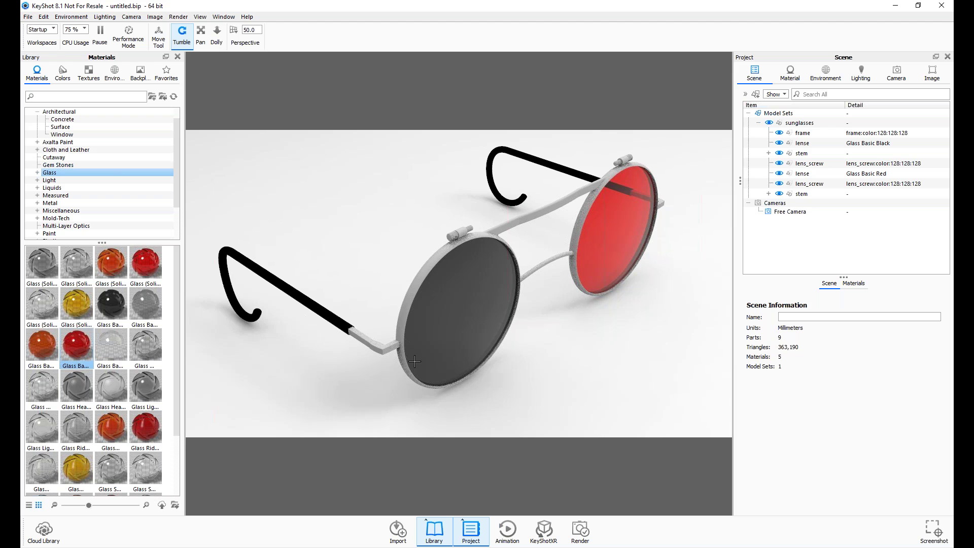
click(444, 335)
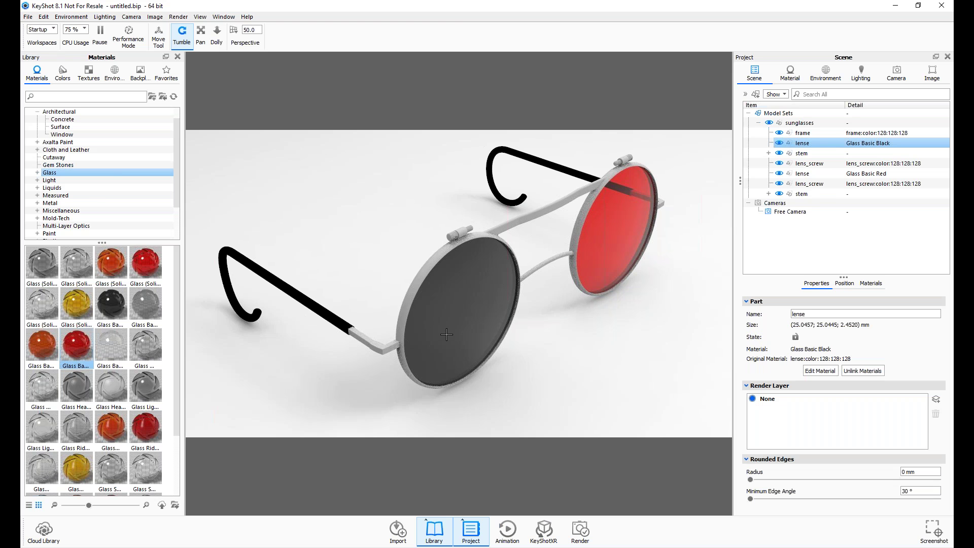
right_click(478, 298)
click(498, 41)
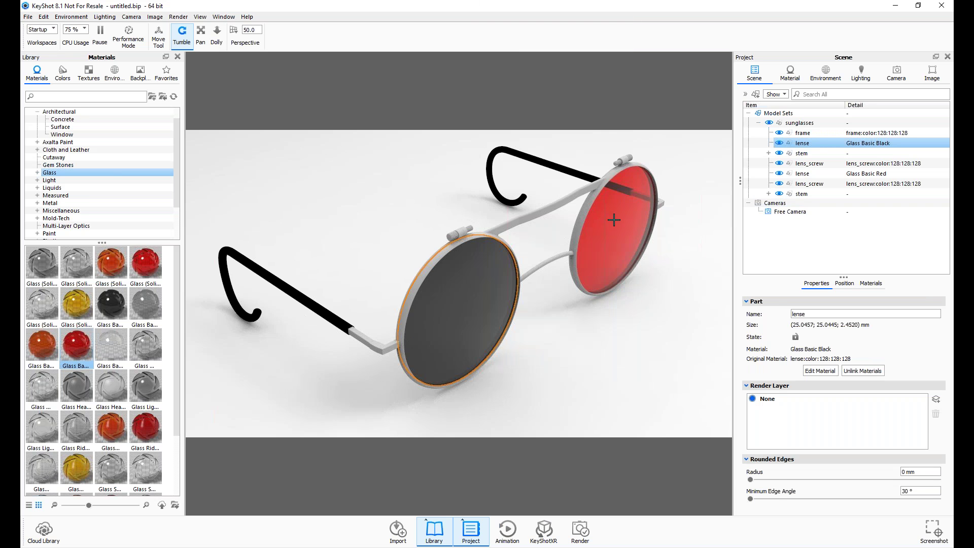
right_click(618, 219)
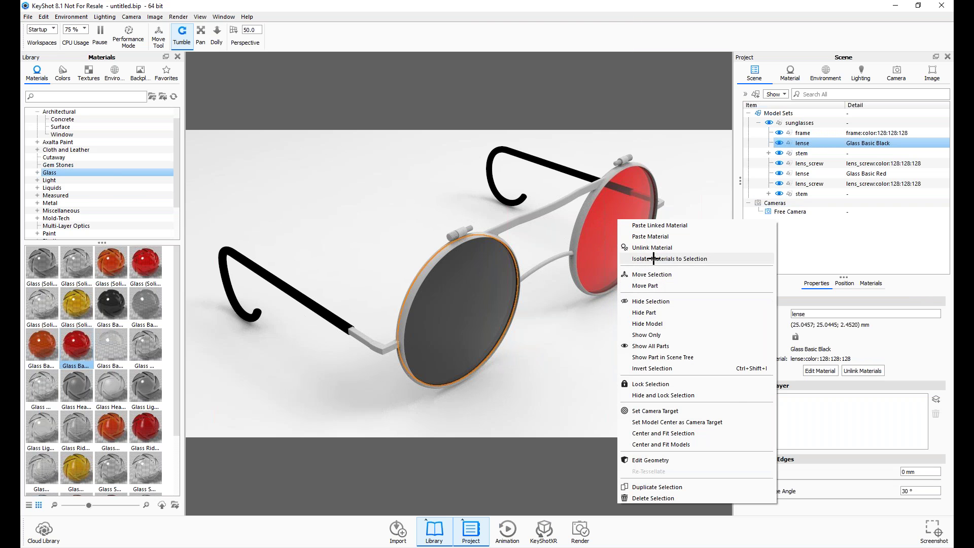
click(670, 224)
drag(592, 328, 581, 248)
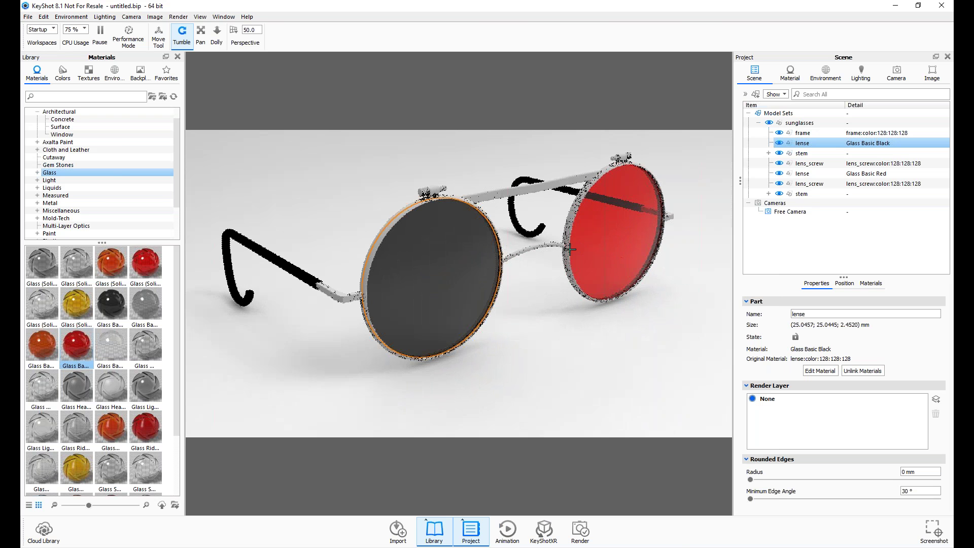
right_click(623, 242)
click(634, 243)
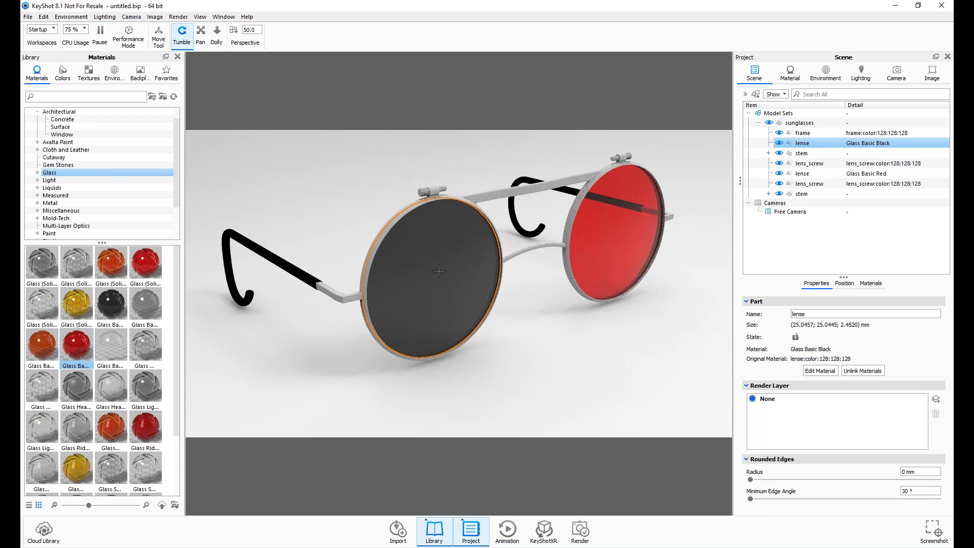
Step: Apply Glass Basic Black to the red lens and link it with the same material on the other lens
click(594, 255)
drag(111, 305, 589, 274)
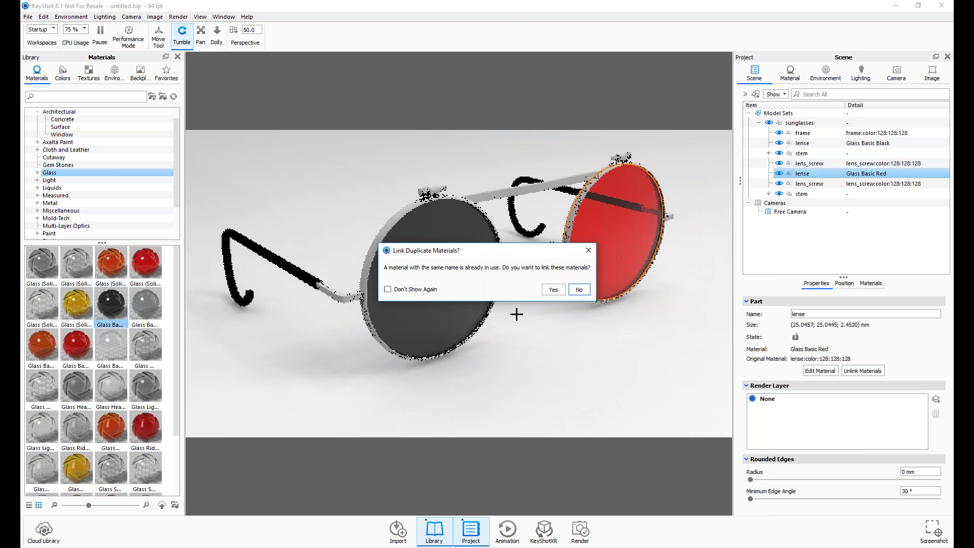
click(550, 290)
middle_drag(377, 205, 399, 252)
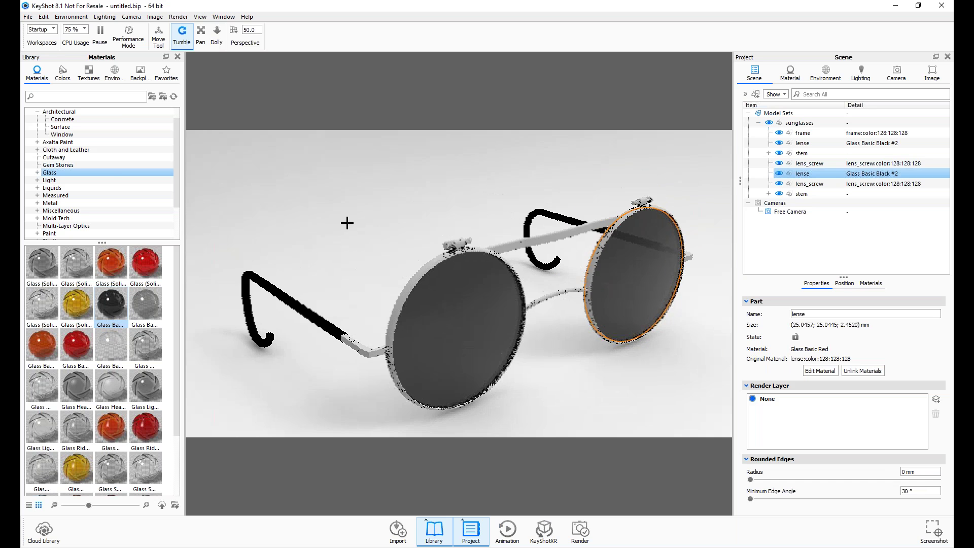
click(396, 263)
drag(392, 276, 290, 277)
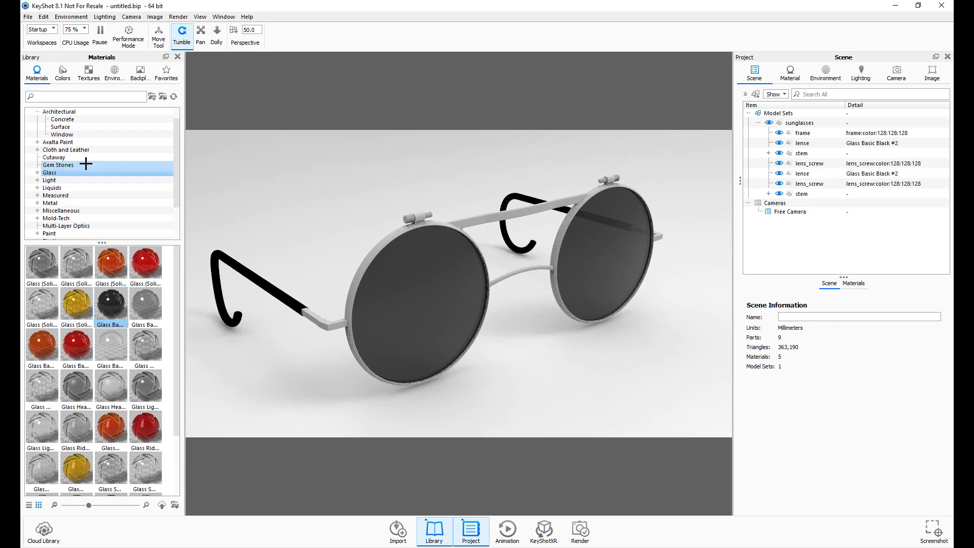
Step: Look through the Metal materials and apply Anodized Aluminum Brushed 90° Orange to the sunglasses' frame
scroll(66, 209, down, 2)
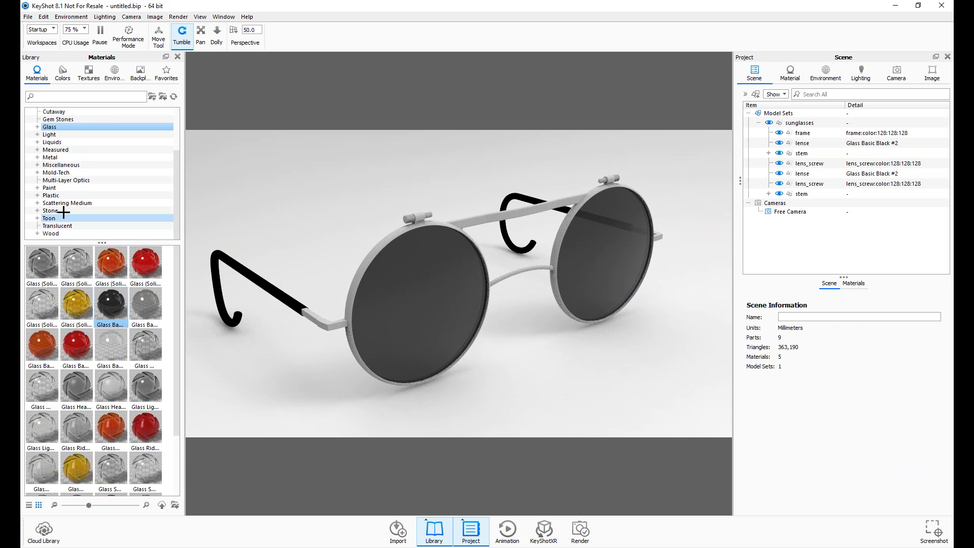
click(72, 159)
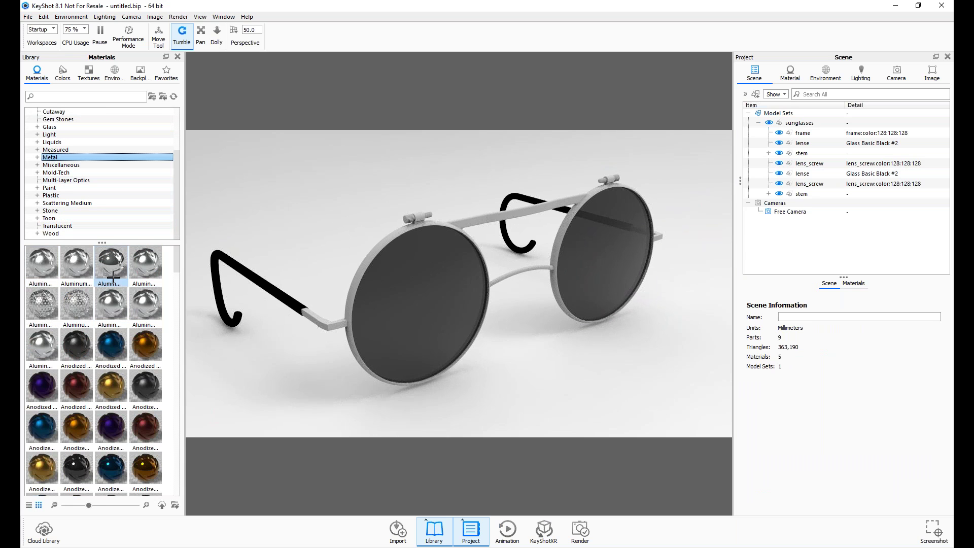
scroll(126, 384, down, 3)
mouse_move(124, 400)
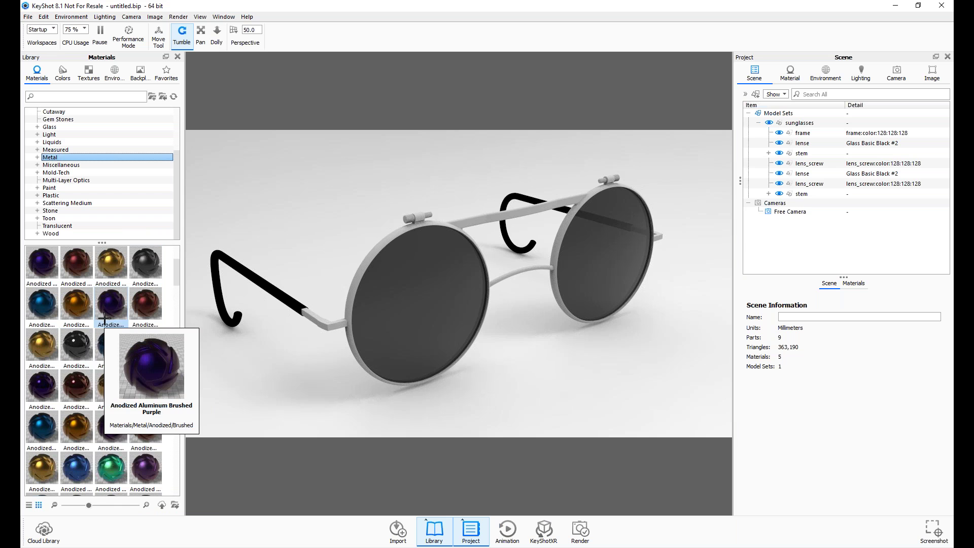
mouse_move(74, 348)
scroll(150, 370, down, 3)
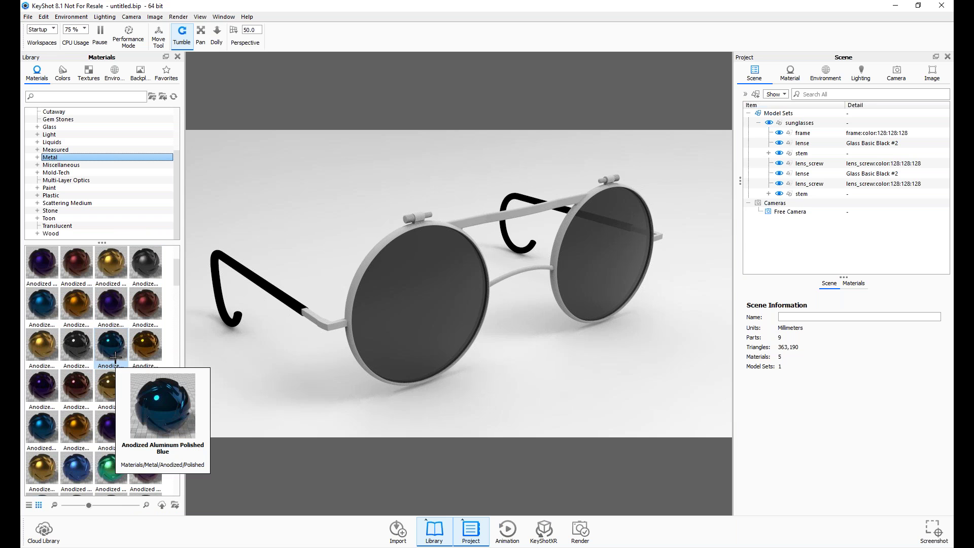
scroll(76, 355, down, 3)
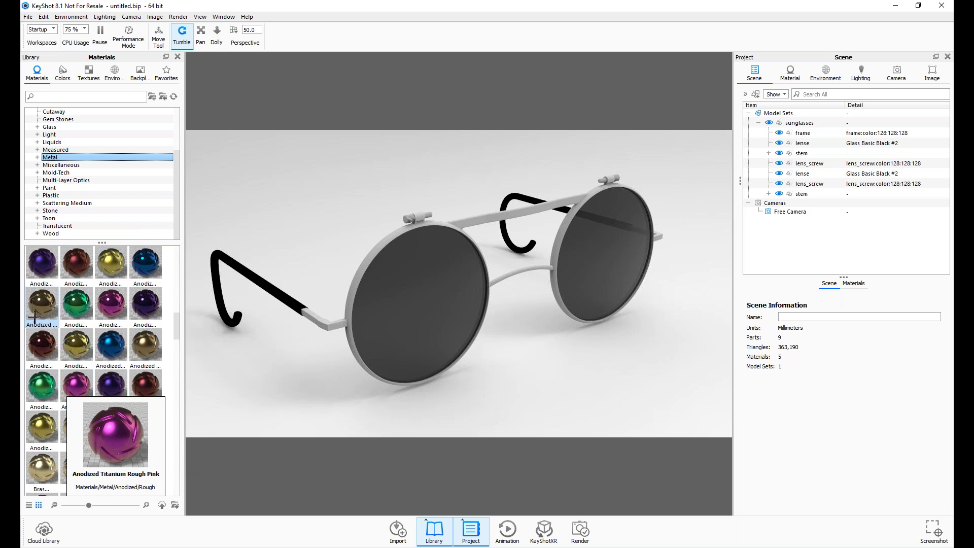
scroll(81, 356, up, 3)
scroll(90, 279, up, 3)
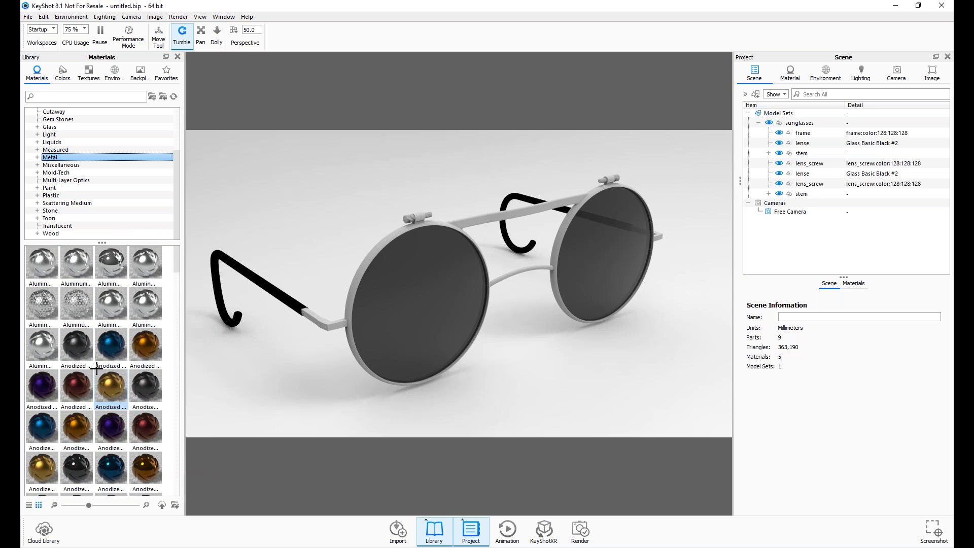
mouse_move(144, 352)
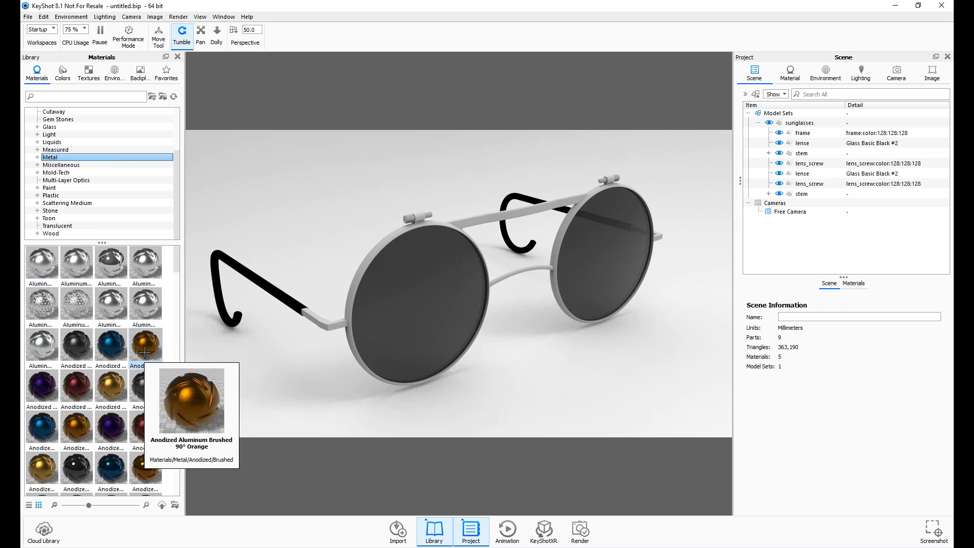
drag(144, 352, 457, 224)
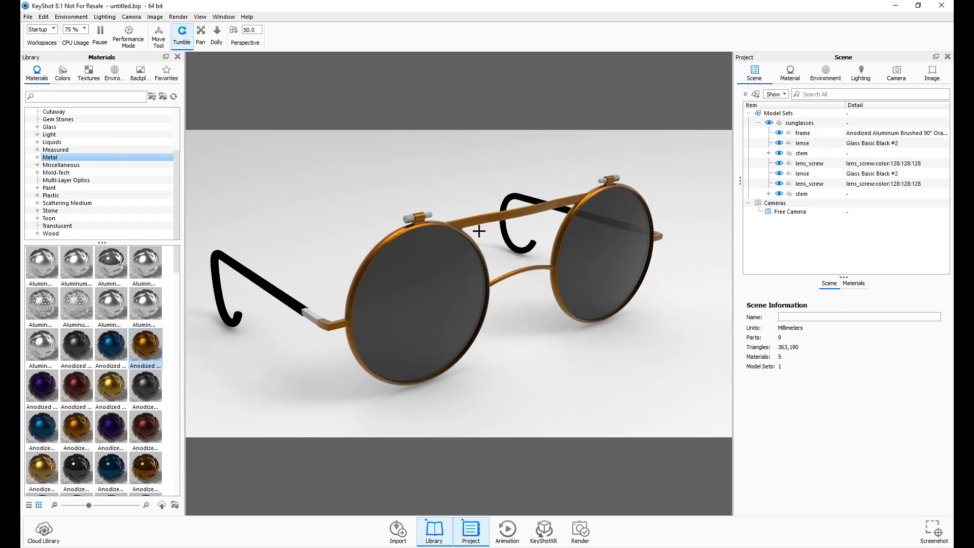
Step: Apply Anodized Aluminum Brushed 90° Orange to the grey metal end of the stem and link it with the frame's material
drag(376, 240, 433, 246)
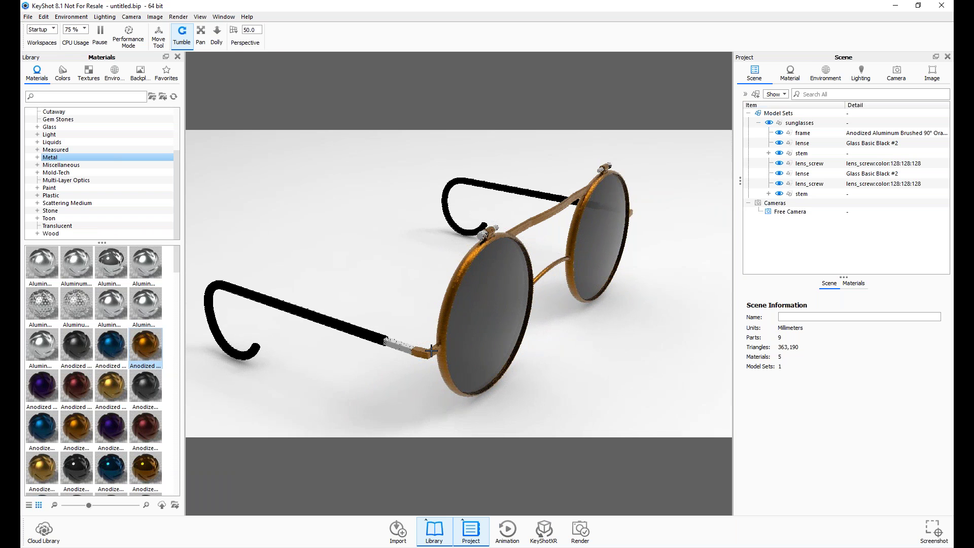
scroll(501, 267, up, 3)
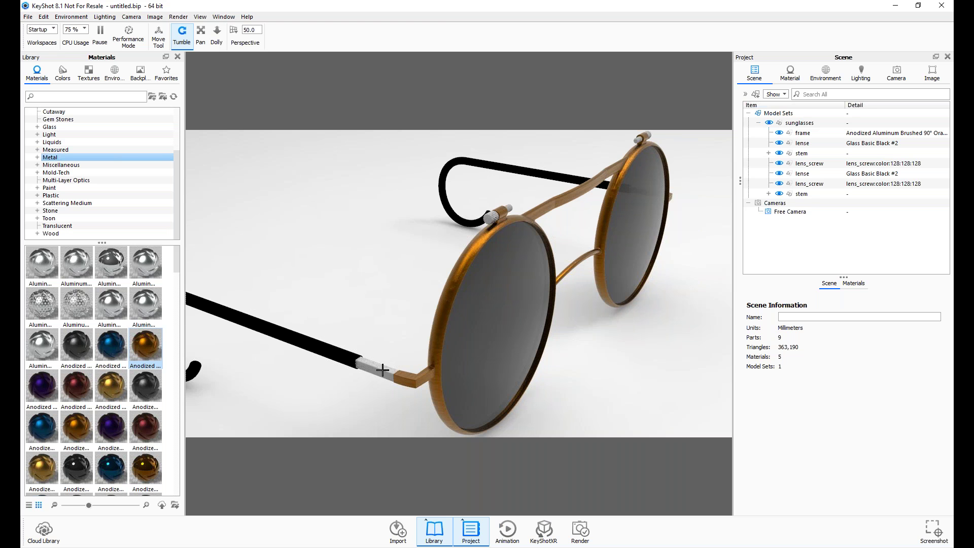
drag(145, 345, 397, 338)
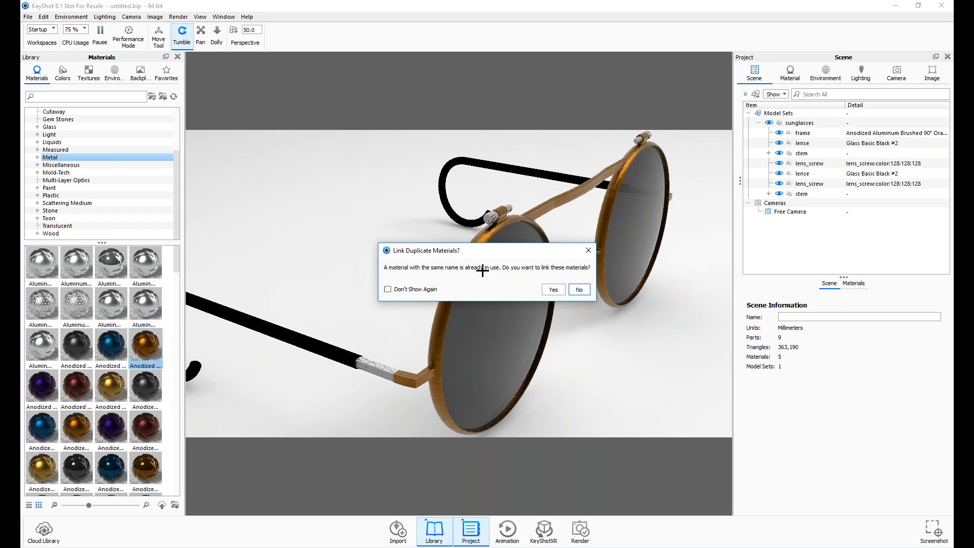
click(554, 289)
Step: Apply Anodized Aluminum Brushed 90° Red to the frame and its linked stem ends
drag(533, 292, 418, 257)
drag(70, 388, 433, 301)
drag(536, 233, 327, 218)
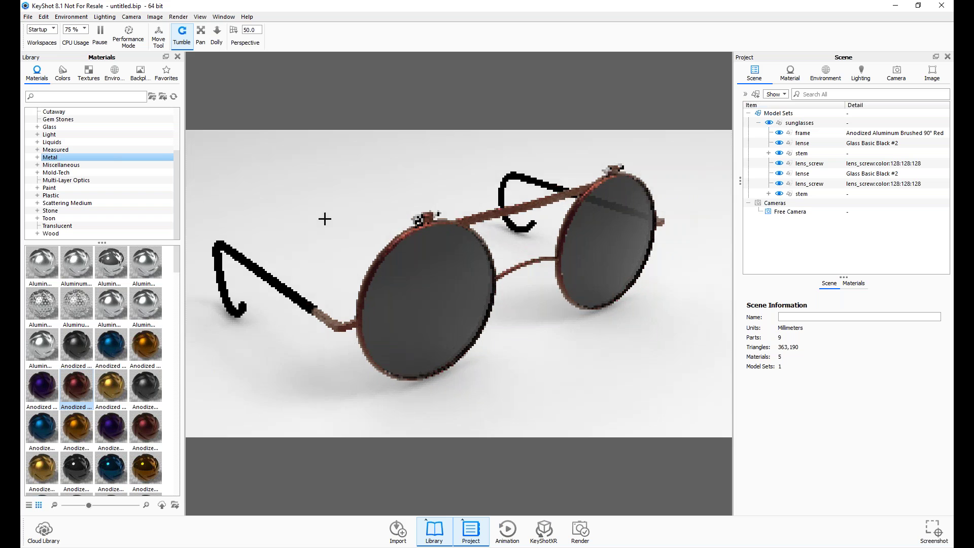
Step: Apply the Aluminum Brushed material to the lens screws and inspect the sunglasses from several angles
mouse_move(42, 261)
mouse_down()
mouse_move(31, 272)
mouse_move(418, 231)
mouse_up()
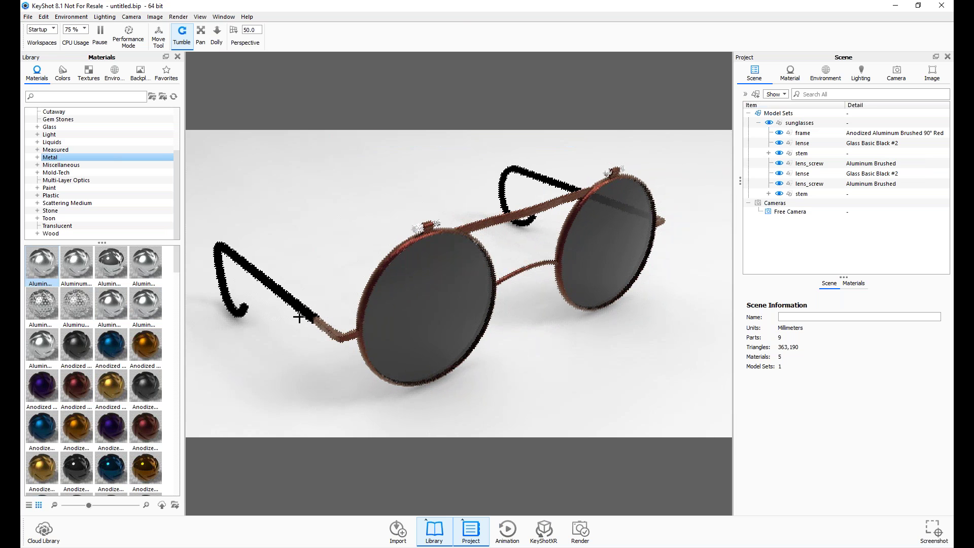
mouse_move(343, 222)
mouse_down()
mouse_move(360, 241)
mouse_move(391, 229)
mouse_move(383, 245)
mouse_up()
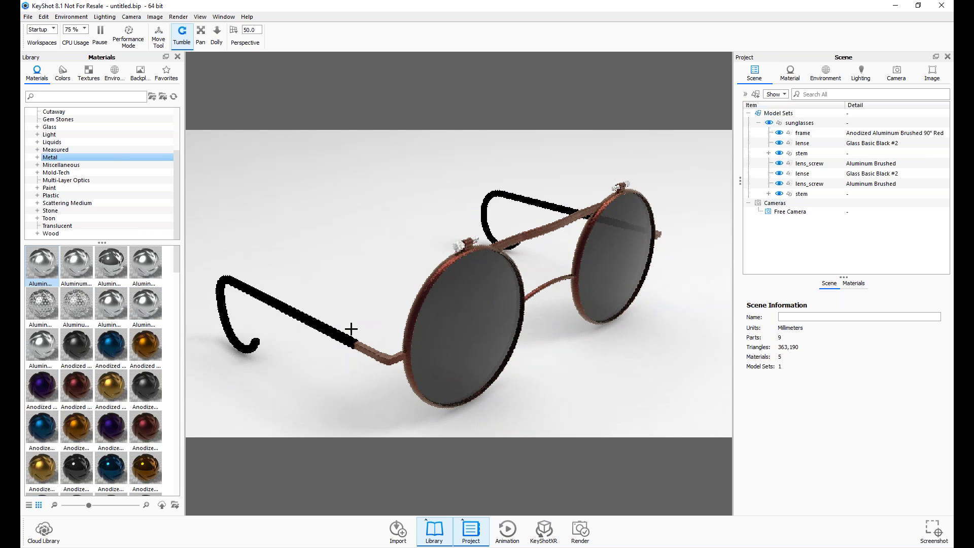
drag(396, 348, 430, 281)
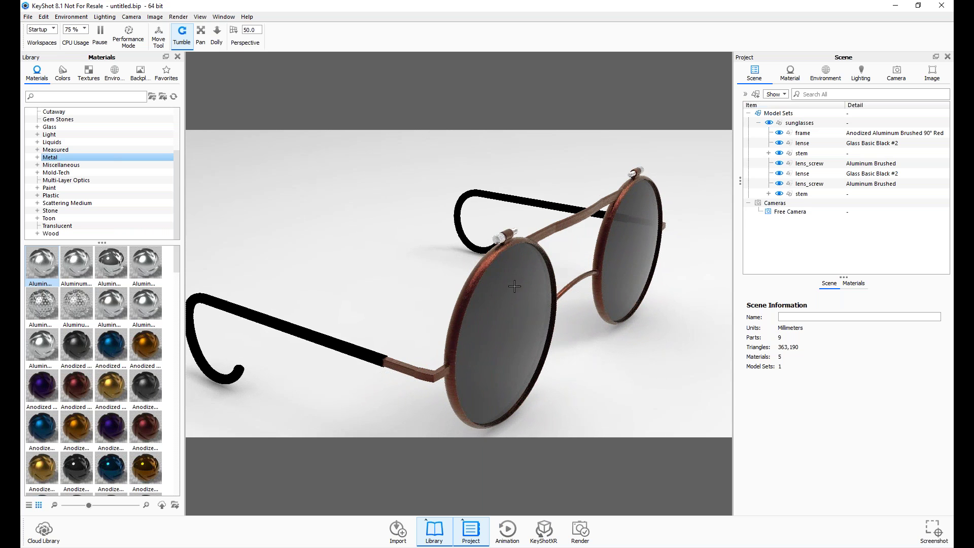
mouse_move(504, 232)
mouse_down()
mouse_move(464, 213)
mouse_move(446, 220)
mouse_move(490, 229)
mouse_up()
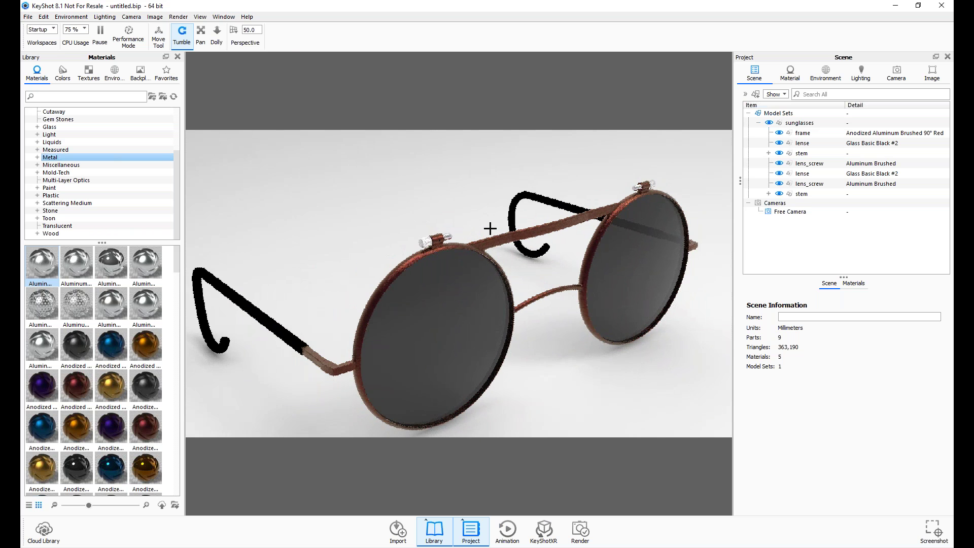
Step: Turn on the heads-up display and take a screenshot of the current real-time view
key(h)
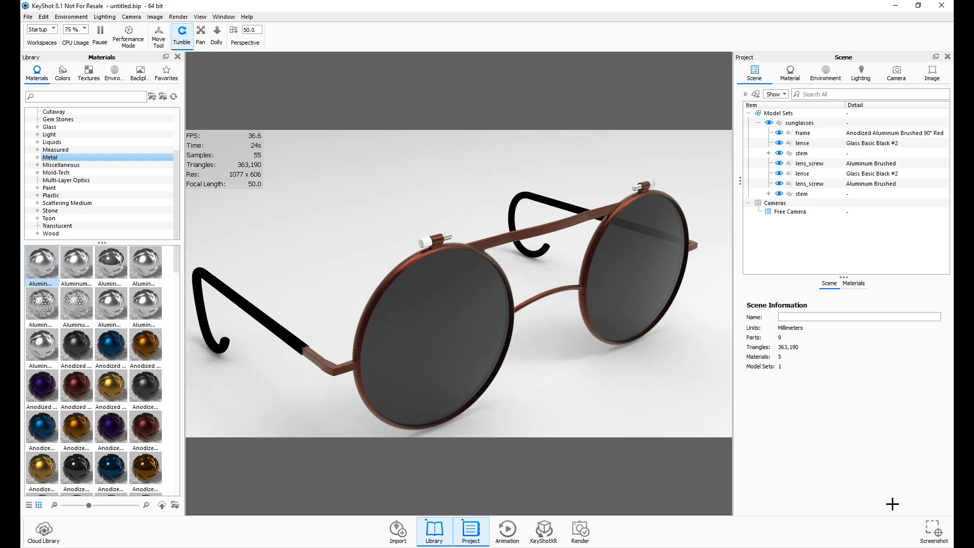
click(933, 531)
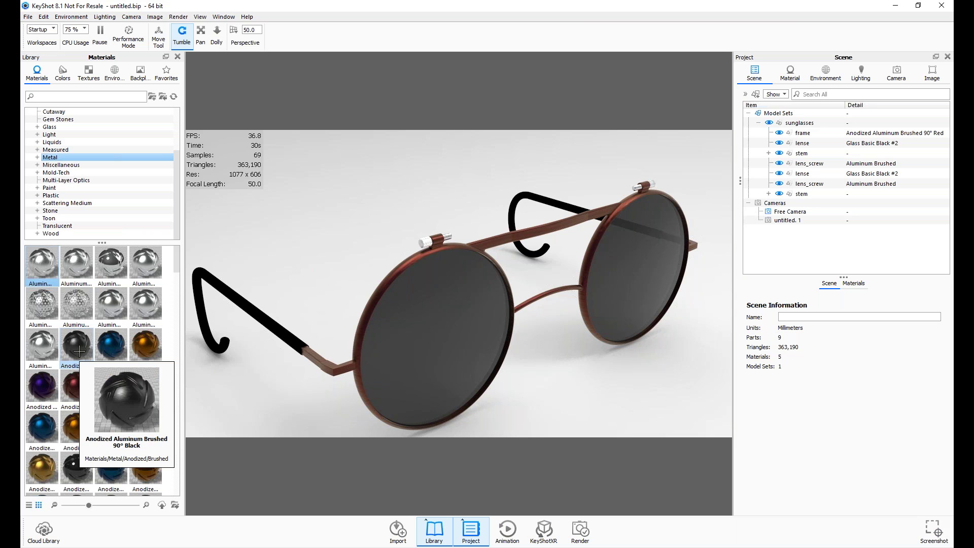
Step: Apply Anodized Aluminum Brushed 90° Black to the lens screws, and show the library's Plastic materials
drag(79, 351, 427, 242)
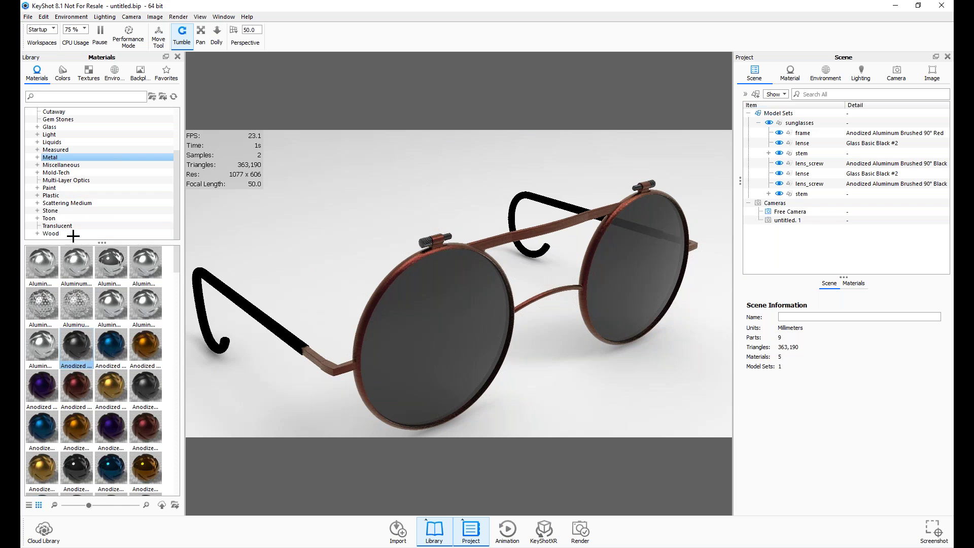
click(76, 196)
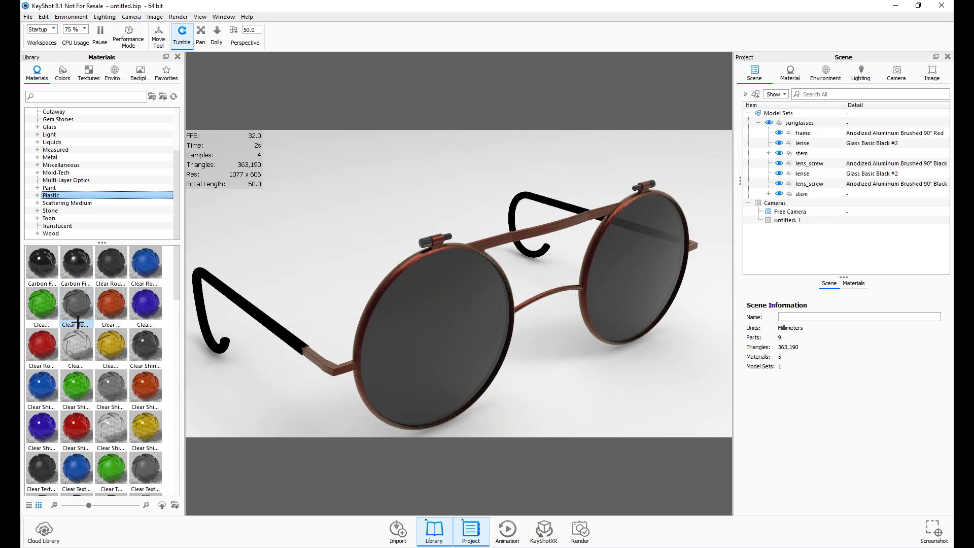
Step: Apply the Rubber material from the Plastic category to the curved ear pieces of the stems
click(37, 195)
scroll(117, 230, down, 1)
scroll(117, 230, down, 3)
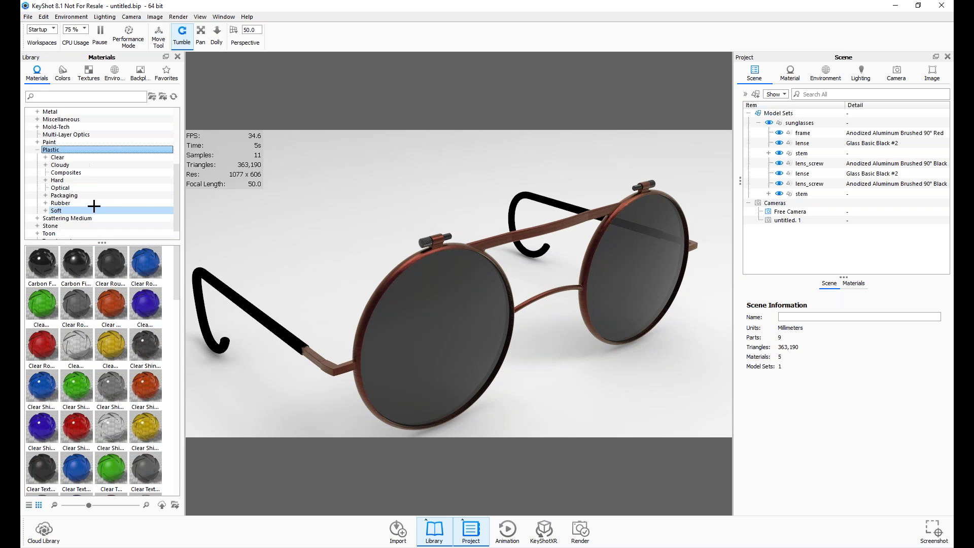
click(94, 203)
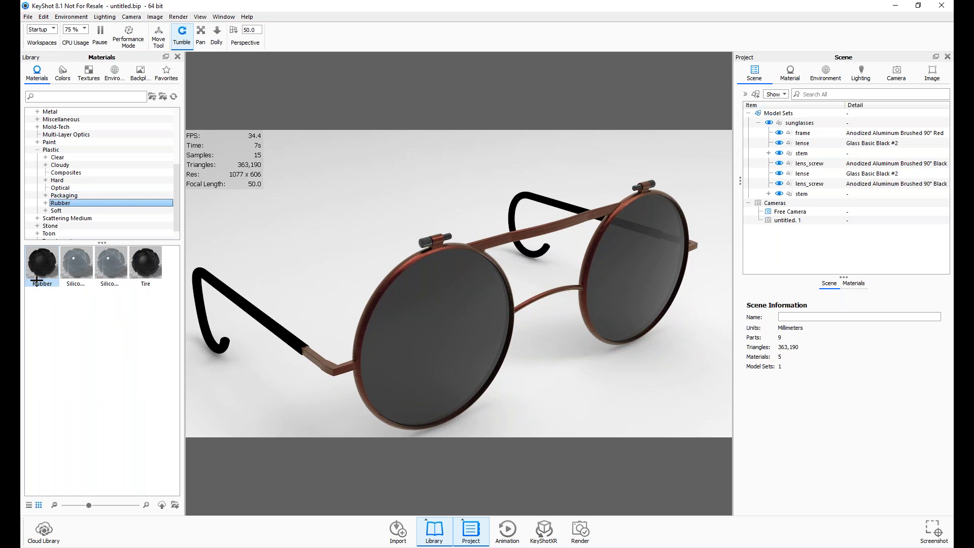
drag(34, 273, 262, 316)
drag(292, 378, 325, 295)
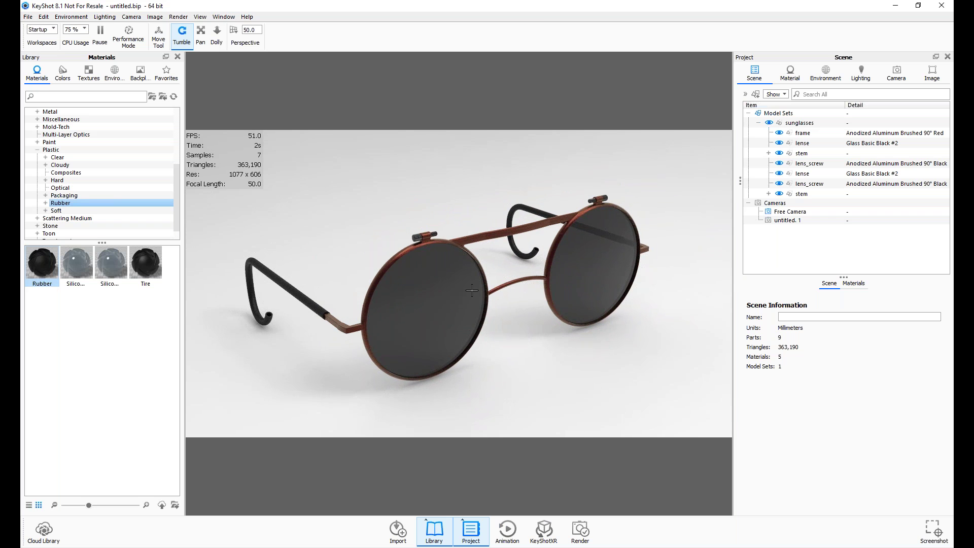
scroll(470, 293, down, 3)
Step: Show the properties of the Rubber material used in the scene
click(790, 72)
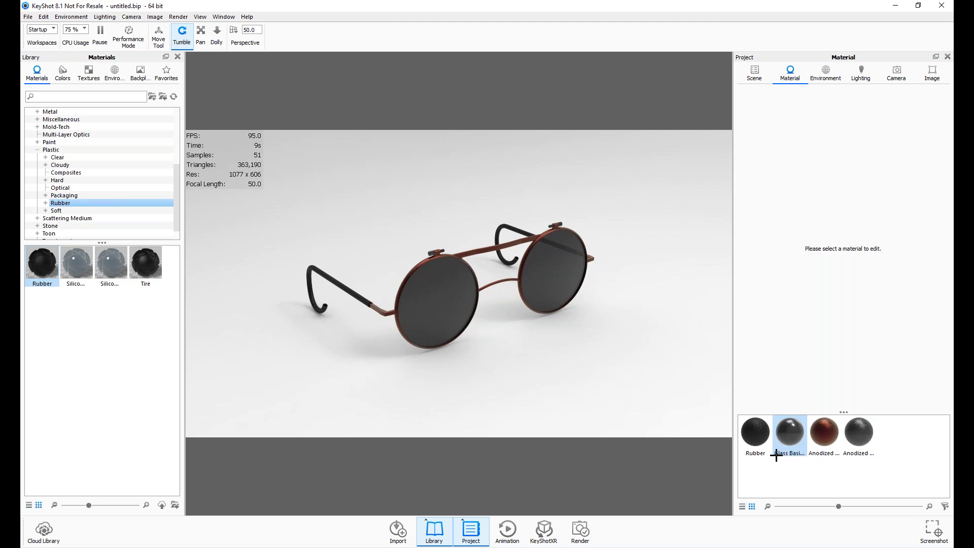
mouse_move(843, 451)
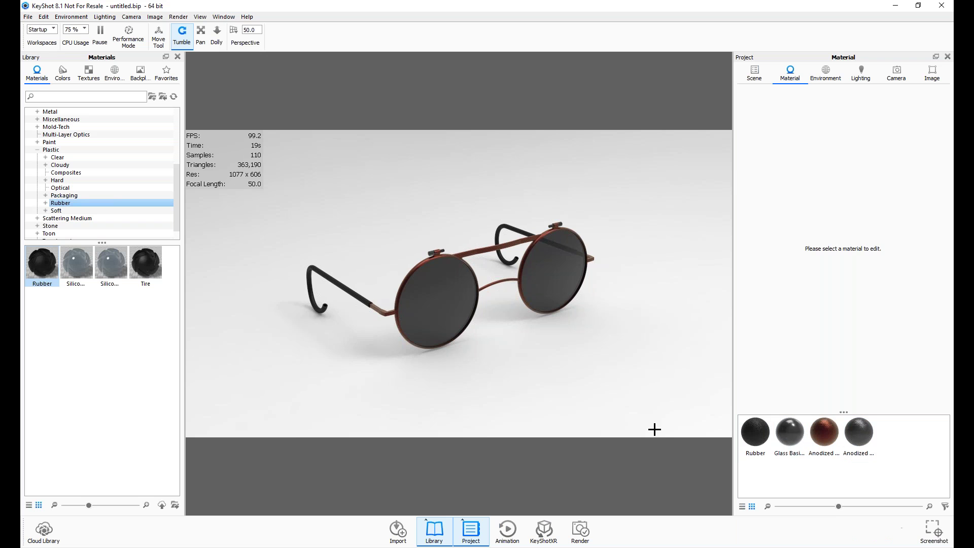
drag(426, 287, 453, 278)
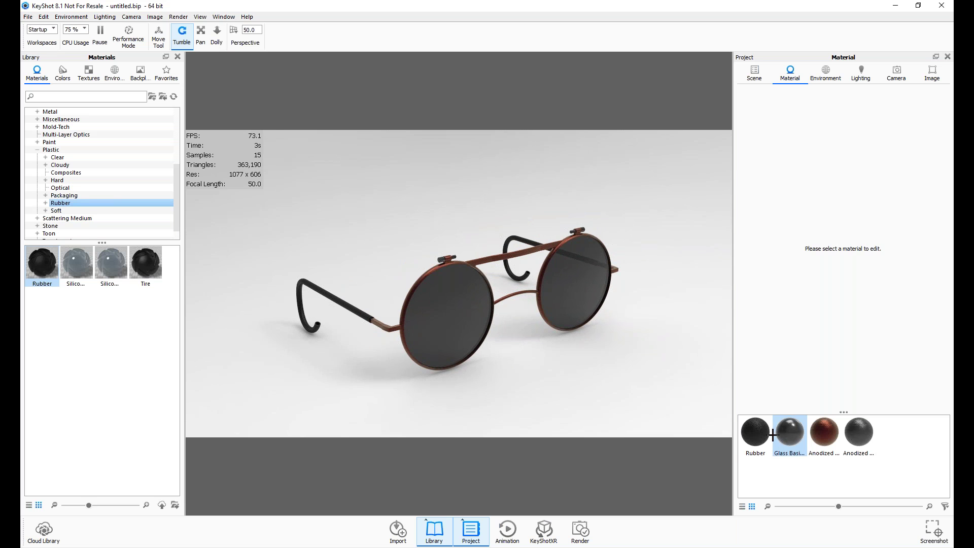
click(756, 433)
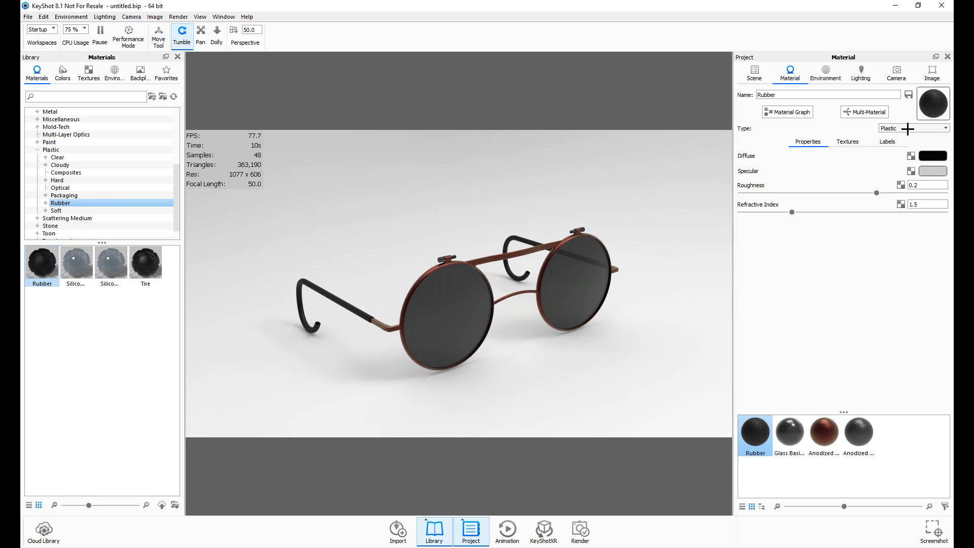
Step: Inspect the Rubber material's graph, rearranging its Plastic and Noise nodes and viewing its texture settings, and close the graph
click(801, 112)
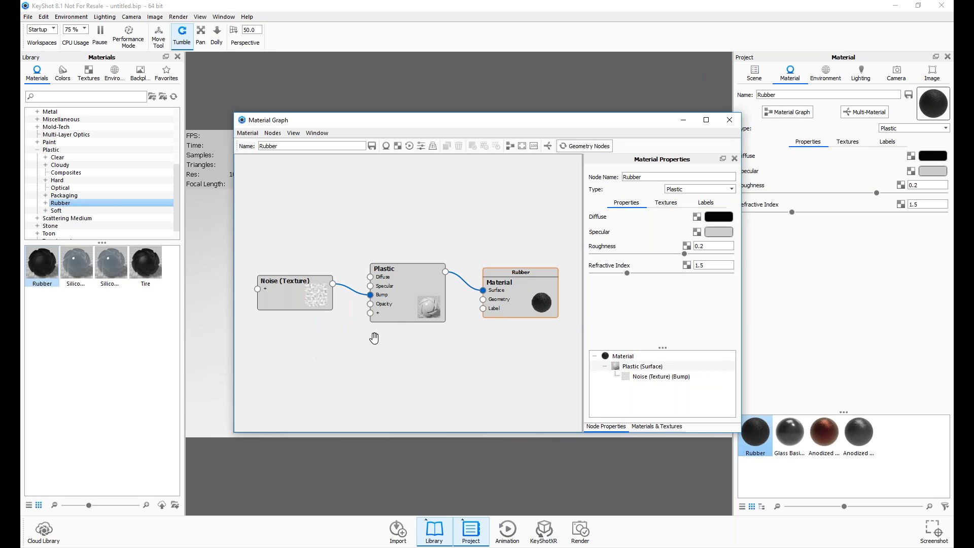
mouse_move(416, 304)
mouse_down()
mouse_move(402, 306)
mouse_move(416, 296)
mouse_move(420, 305)
mouse_up()
drag(291, 305, 289, 275)
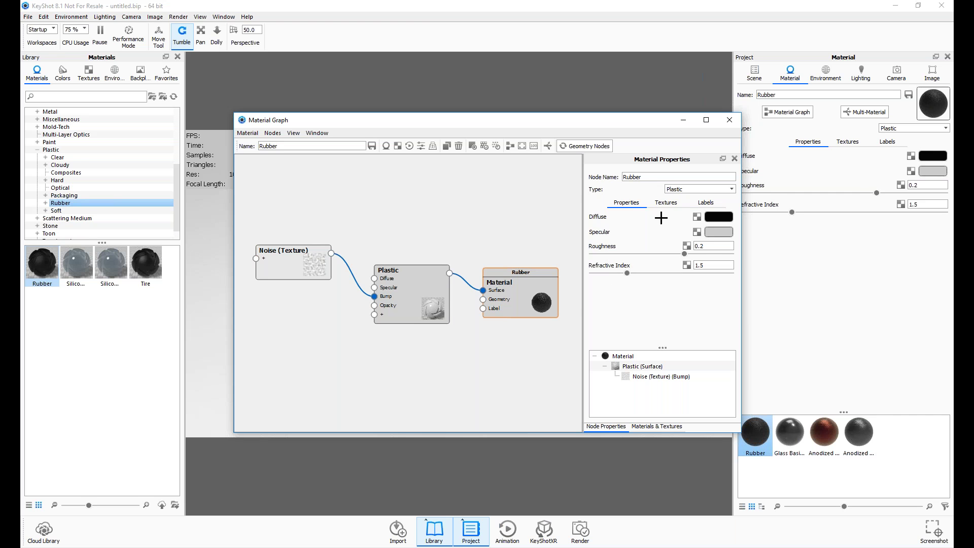
click(663, 203)
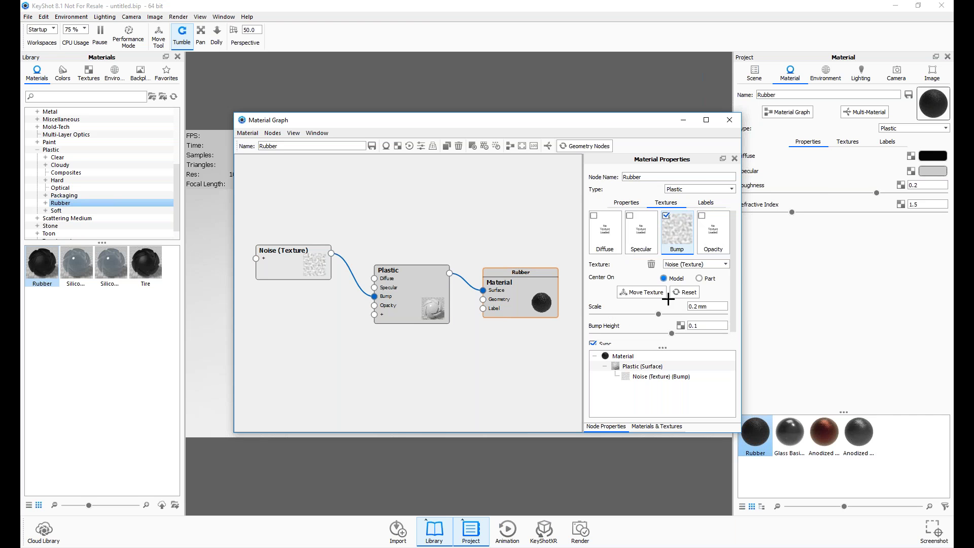
click(730, 120)
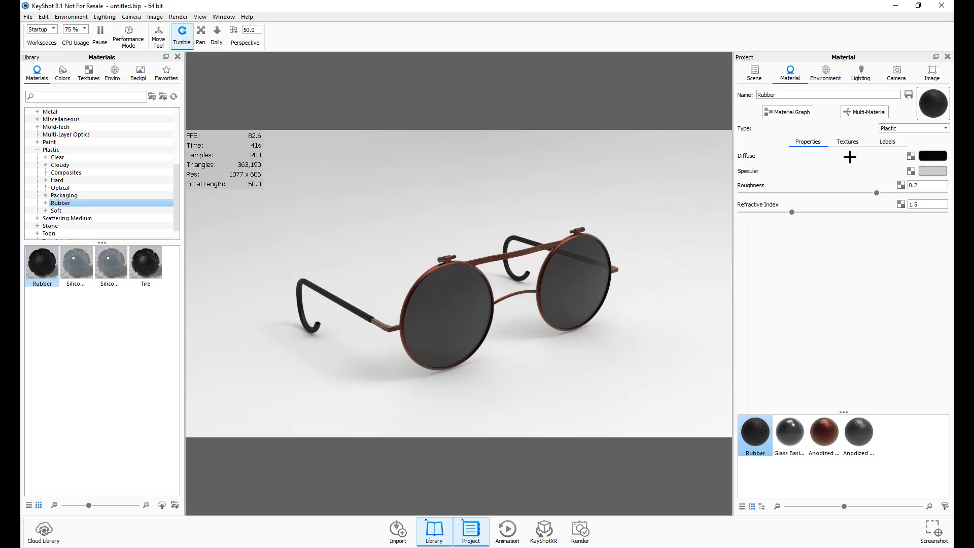
Step: Review the bump texture settings of the Rubber material directly in the project's material properties
click(852, 144)
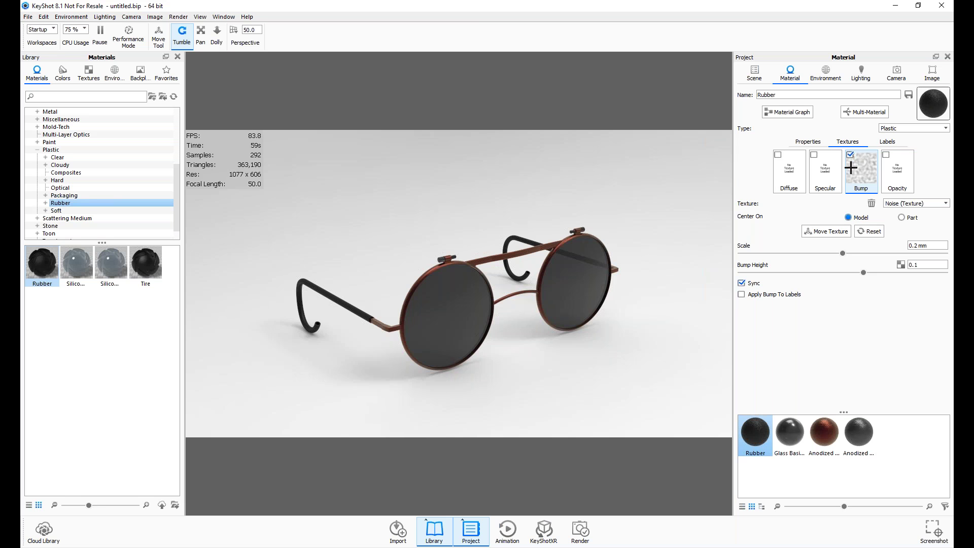
drag(485, 331, 488, 331)
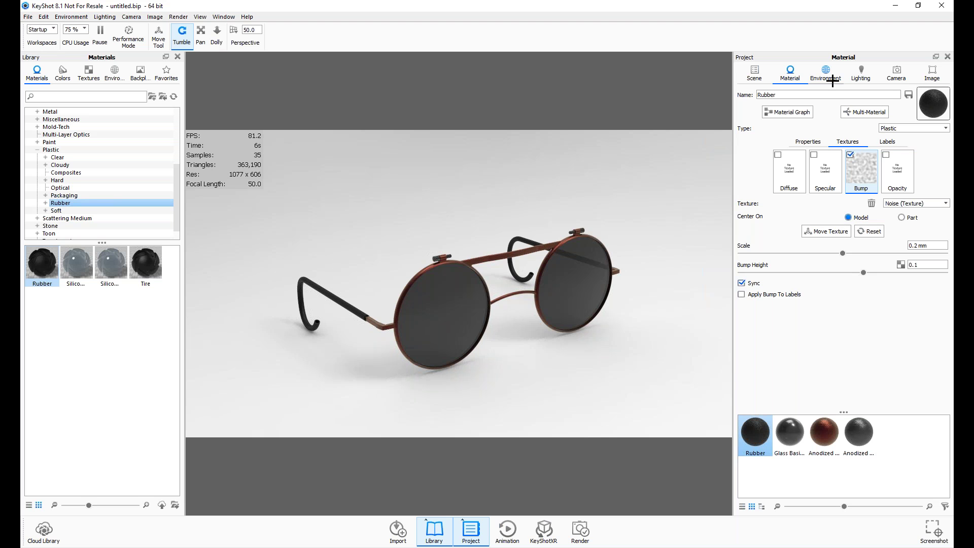
click(790, 432)
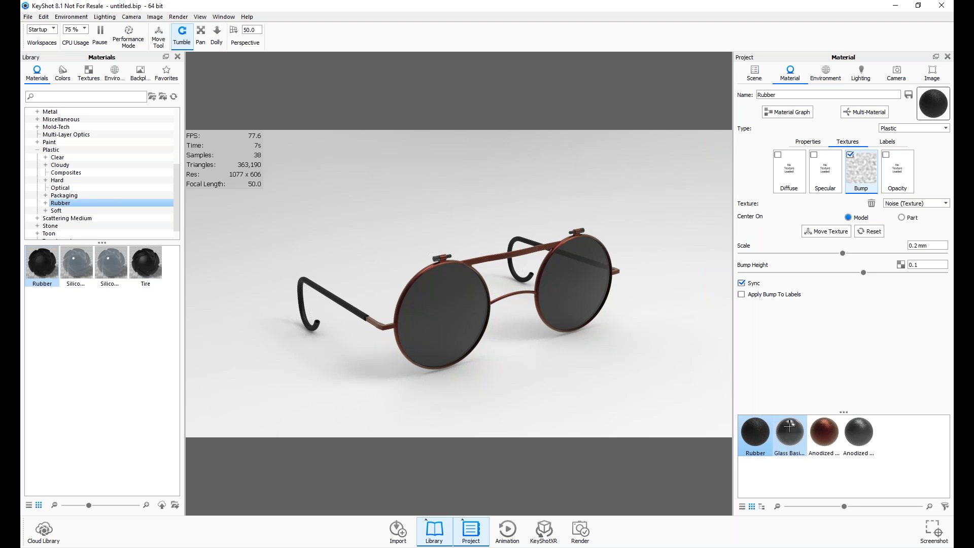
Step: Show the environment settings and view the whole lighting dome around the sunglasses from outside
click(826, 73)
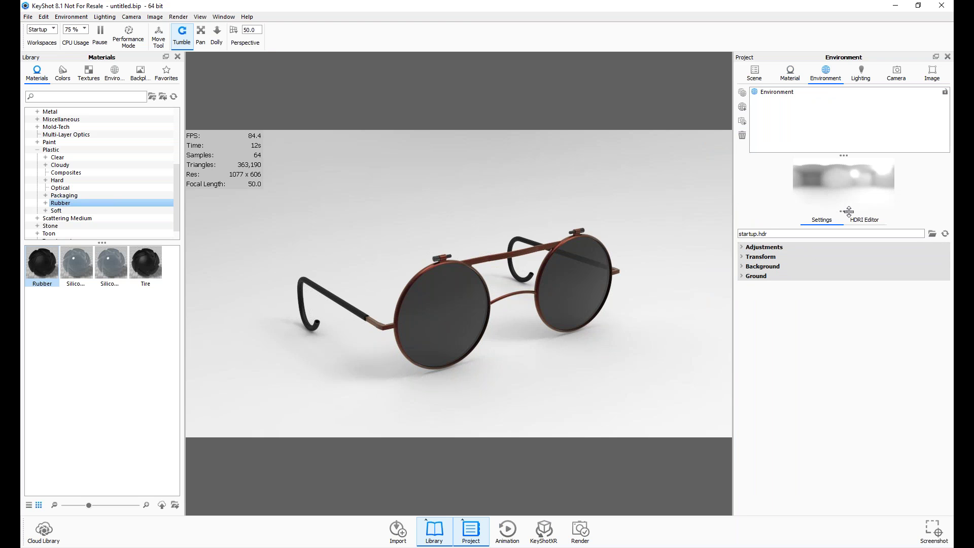
drag(529, 263, 513, 213)
scroll(513, 213, down, 10)
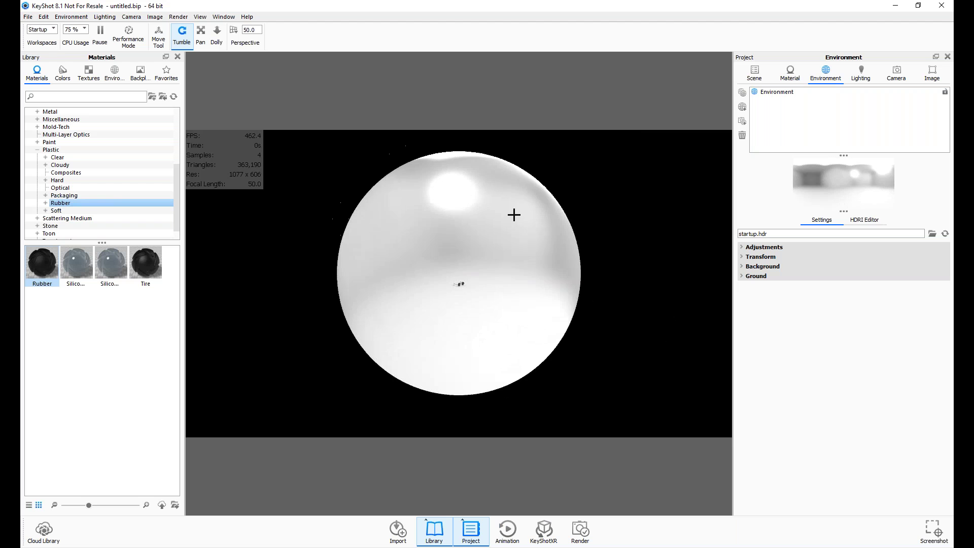
scroll(514, 215, down, 5)
scroll(449, 278, up, 5)
Step: Apply the 3 Panels Straight 4K studio environment from the library to the scene
click(115, 74)
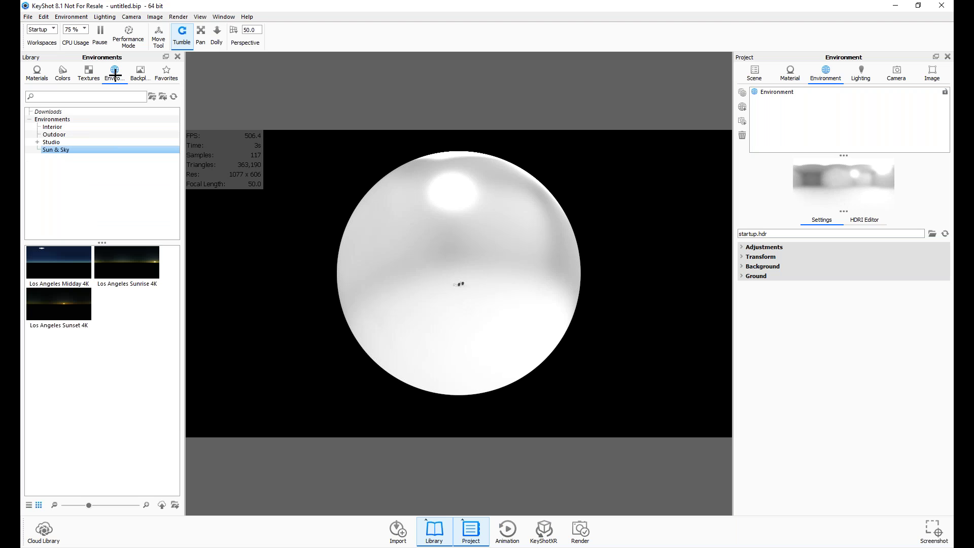
click(55, 127)
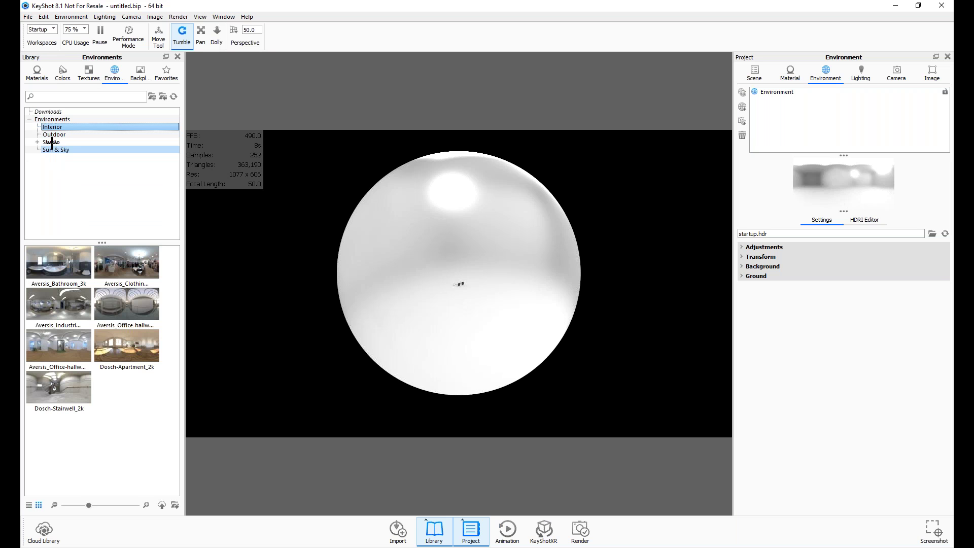
click(52, 142)
drag(59, 304, 391, 287)
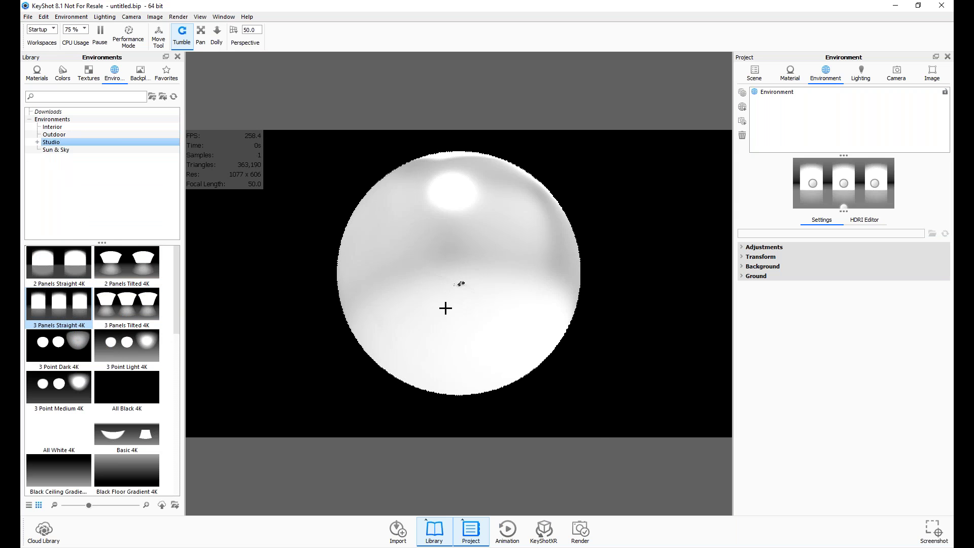
Step: Examine the panel lights on the dome and their reflections in the sunglasses from different distances and angles
drag(504, 221, 705, 269)
drag(518, 266, 672, 258)
scroll(513, 243, up, 10)
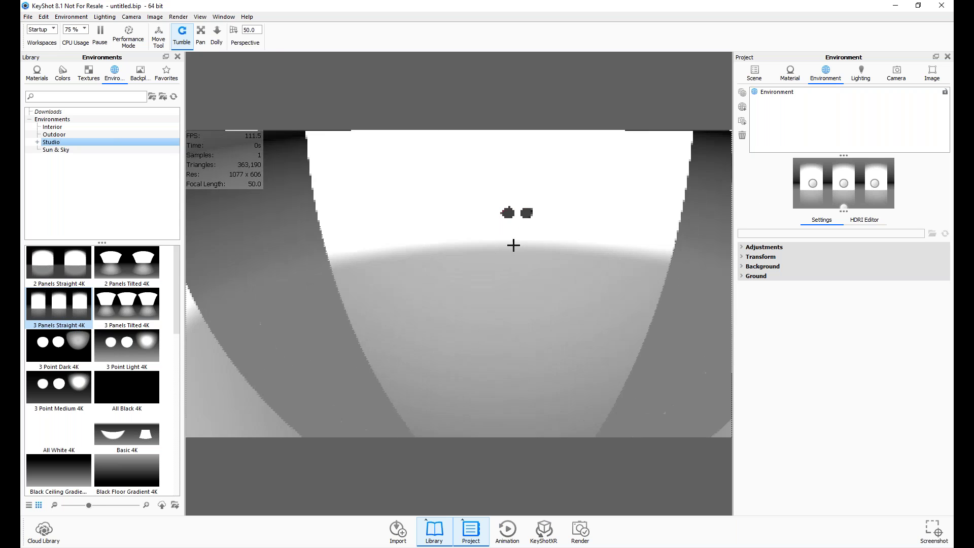
drag(505, 226, 552, 235)
scroll(471, 234, up, 5)
drag(472, 234, 475, 254)
scroll(503, 305, up, 5)
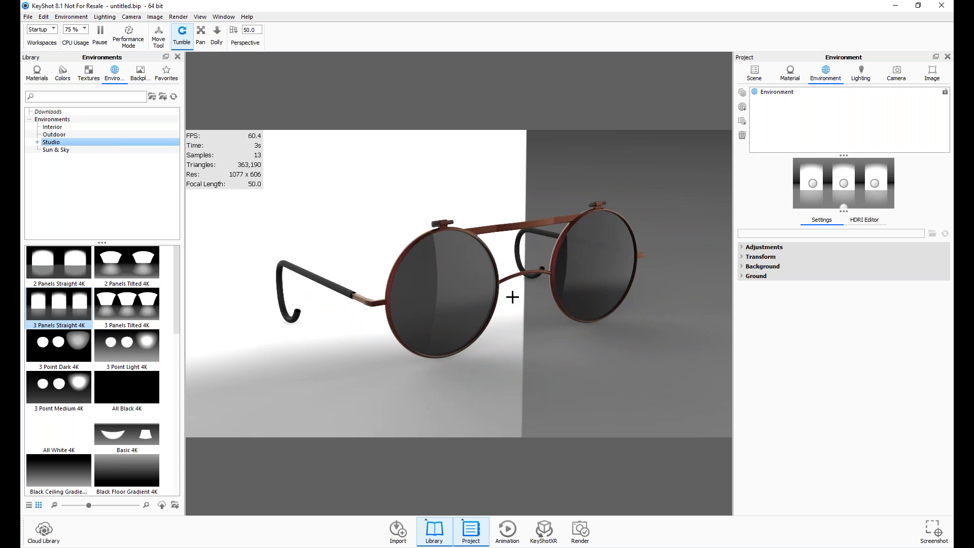
drag(577, 241, 525, 251)
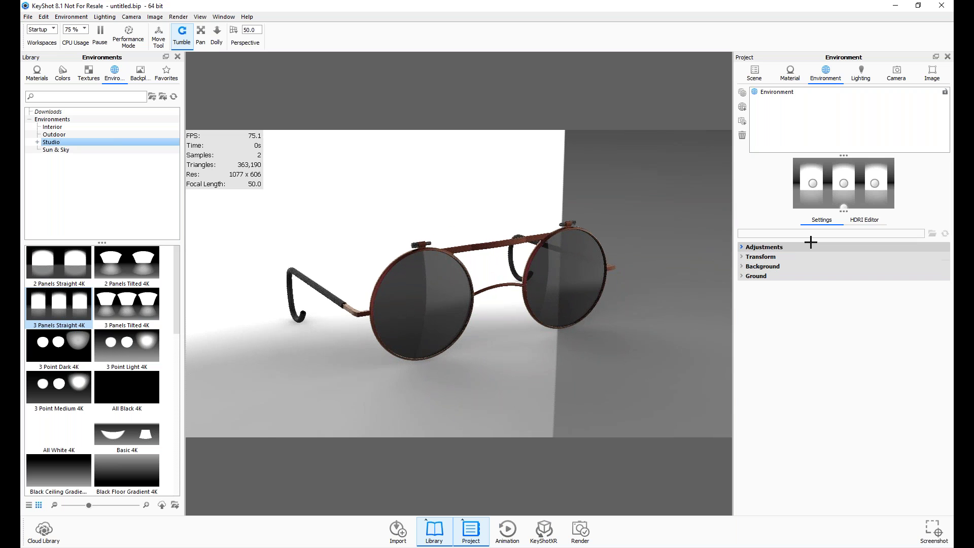
Step: Look at the environment's HDRI Editor and browse the library's Studio, Sun & Sky, Interior and Outdoor environments
click(864, 220)
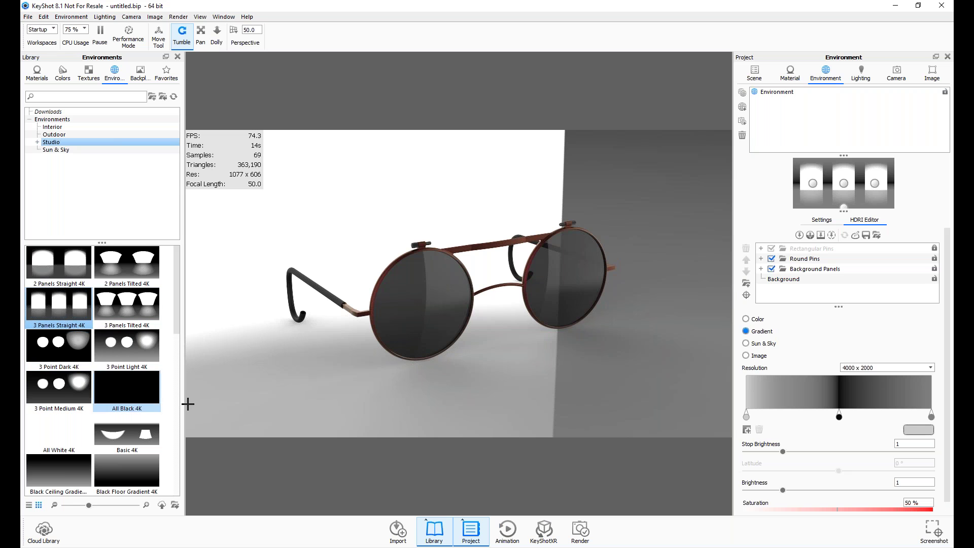
click(823, 219)
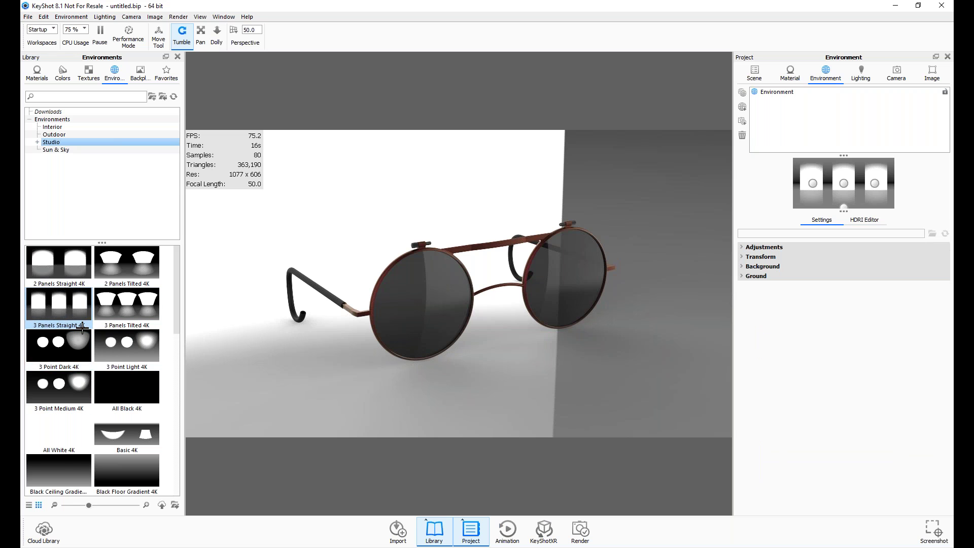
scroll(127, 386, down, 10)
click(111, 399)
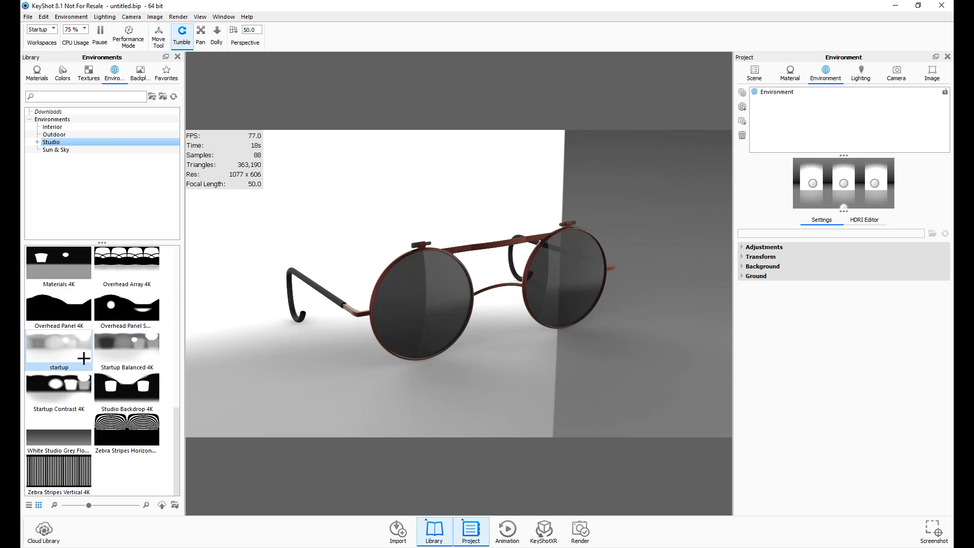
scroll(59, 355, up, 10)
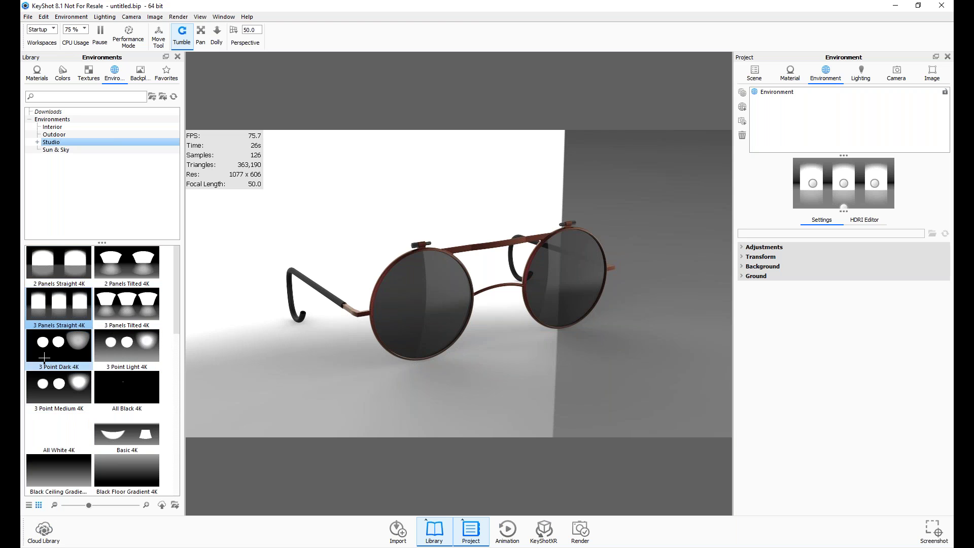
click(56, 151)
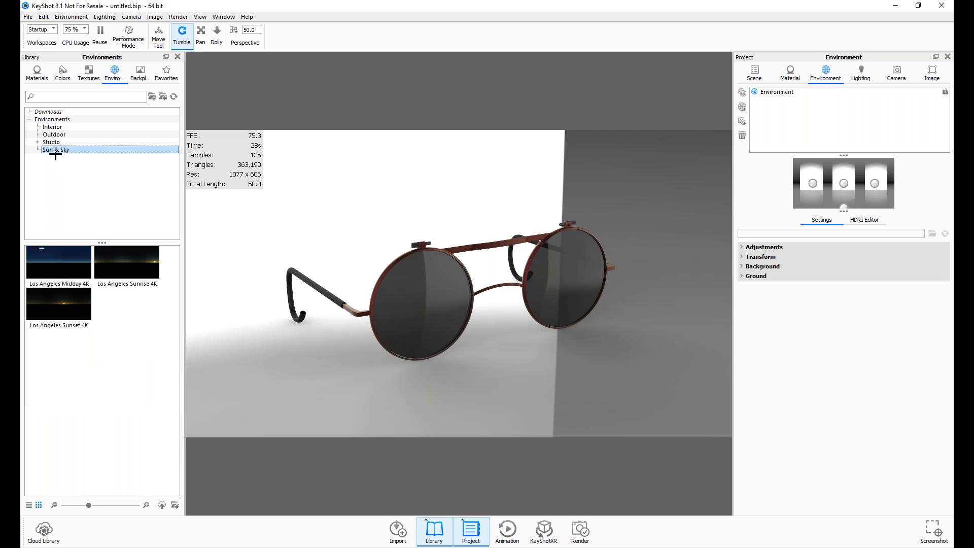
click(50, 127)
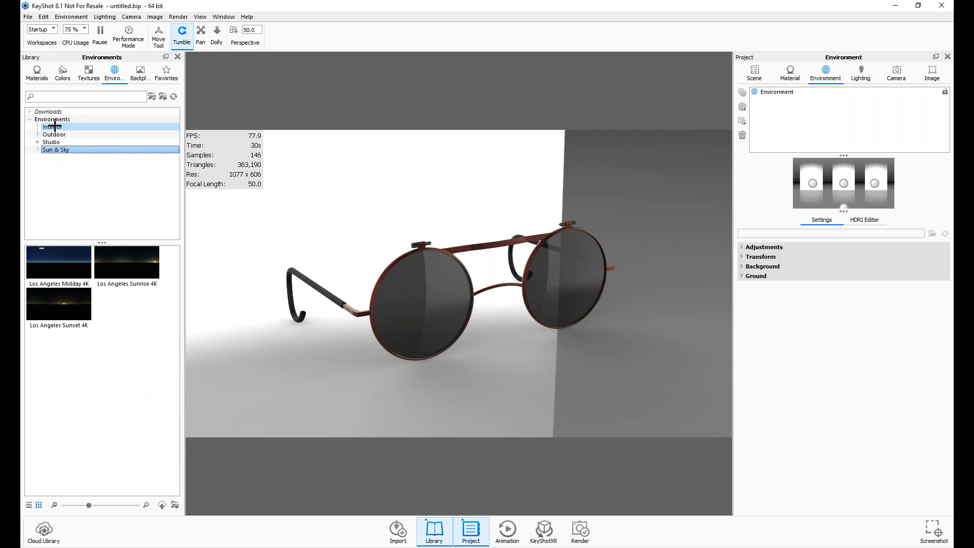
click(68, 134)
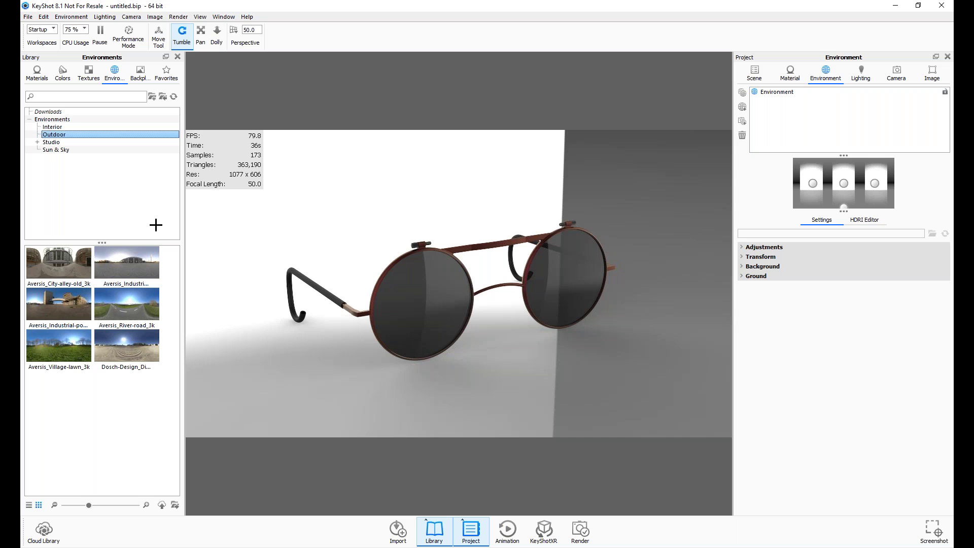
Step: Try environment brightness values of 1.484 and 1.892, and set the brightness to 1.386
drag(259, 307, 546, 324)
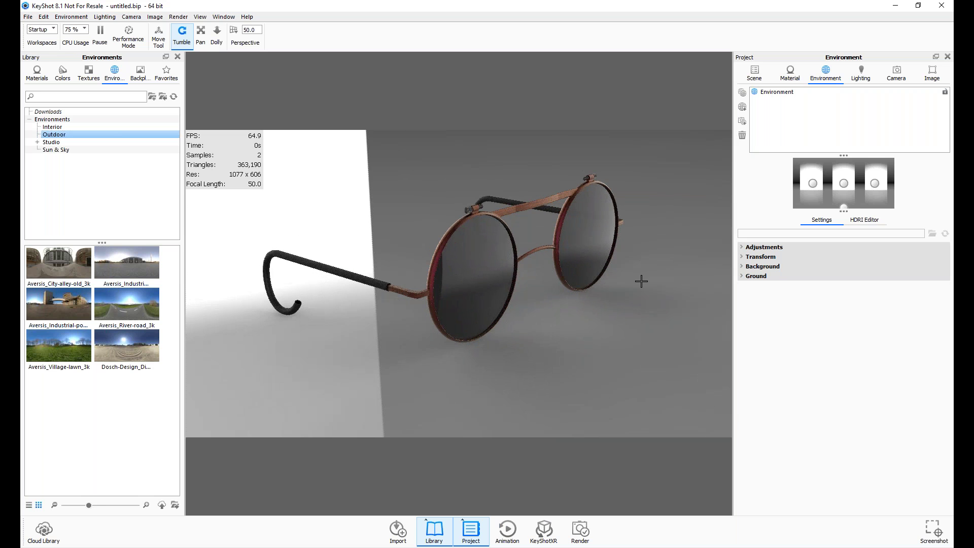
click(742, 248)
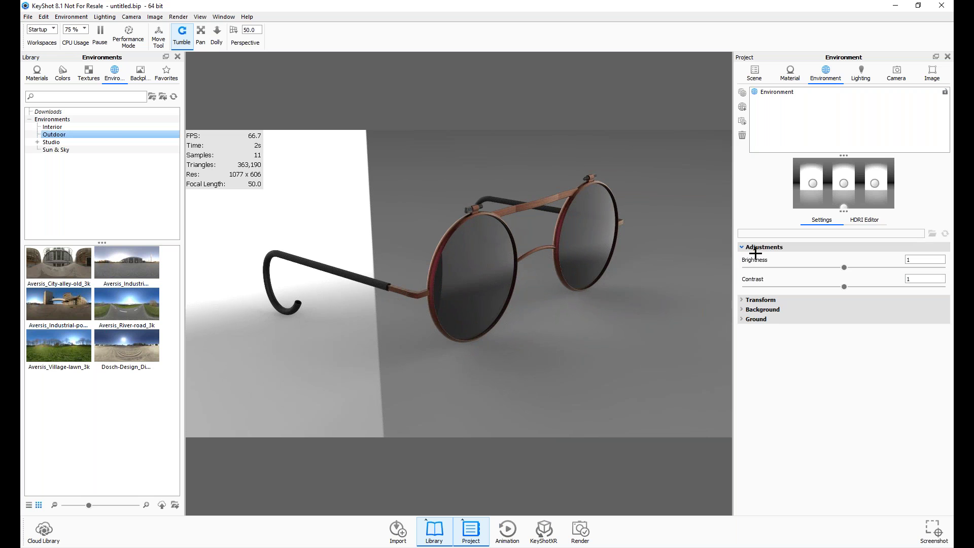
drag(842, 268, 891, 268)
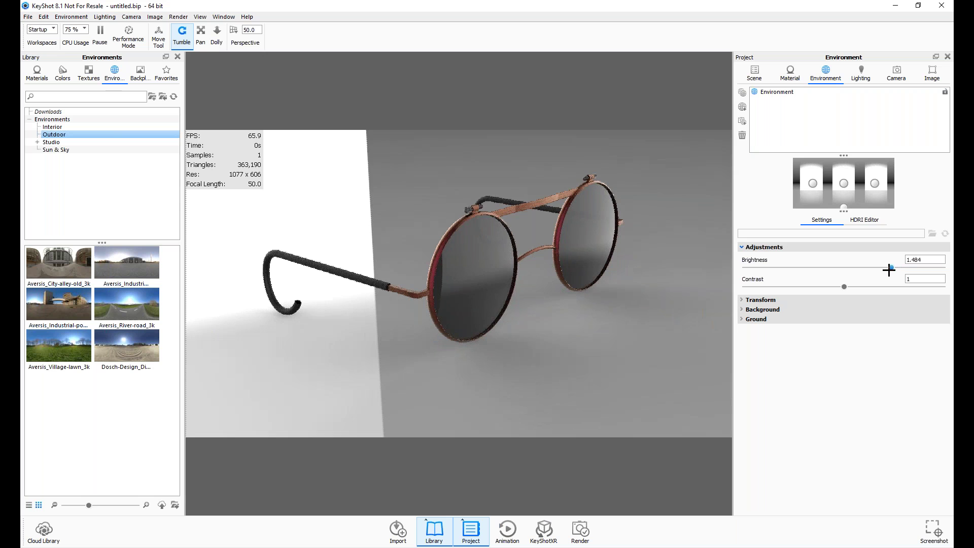
drag(591, 285, 538, 284)
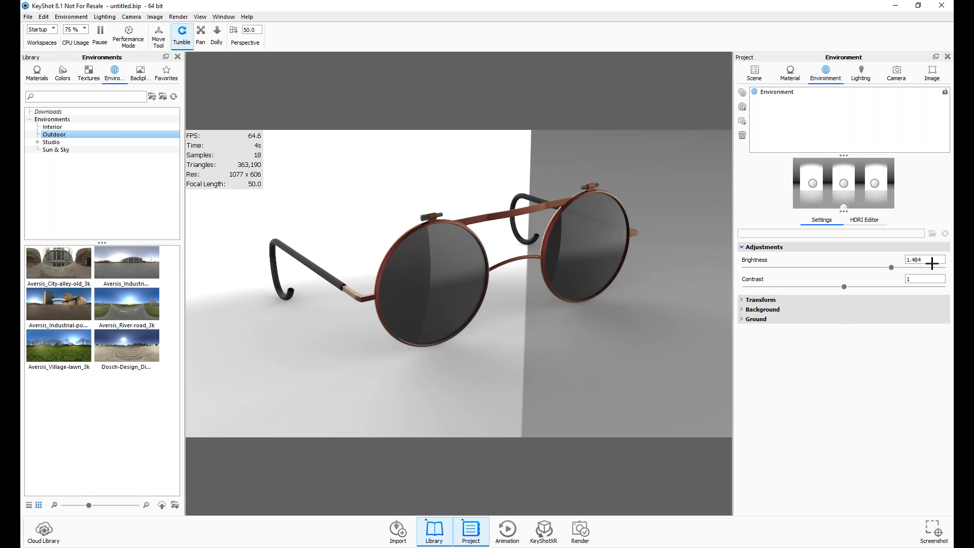
double_click(926, 260)
drag(889, 267, 935, 266)
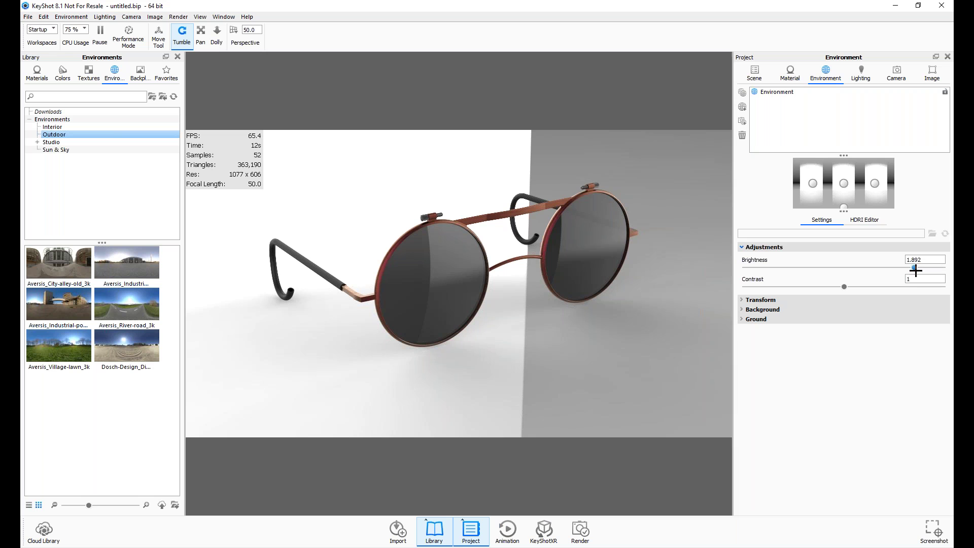
drag(916, 271, 869, 267)
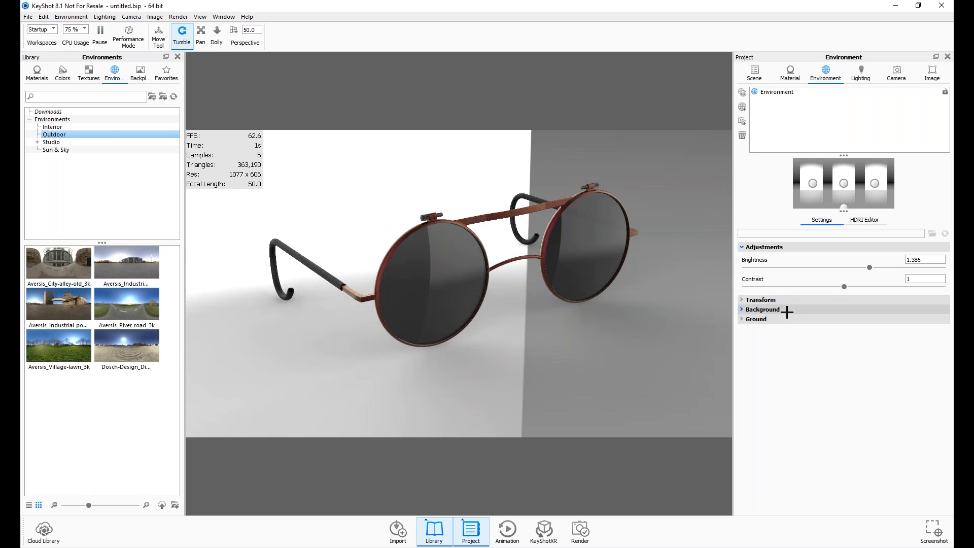
Step: Set the environment's size to 5400 mm, height to -0.012 and rotation to 345.5°
drag(533, 265, 548, 276)
click(759, 300)
mouse_move(750, 319)
mouse_down()
mouse_move(799, 319)
mouse_move(757, 321)
mouse_up()
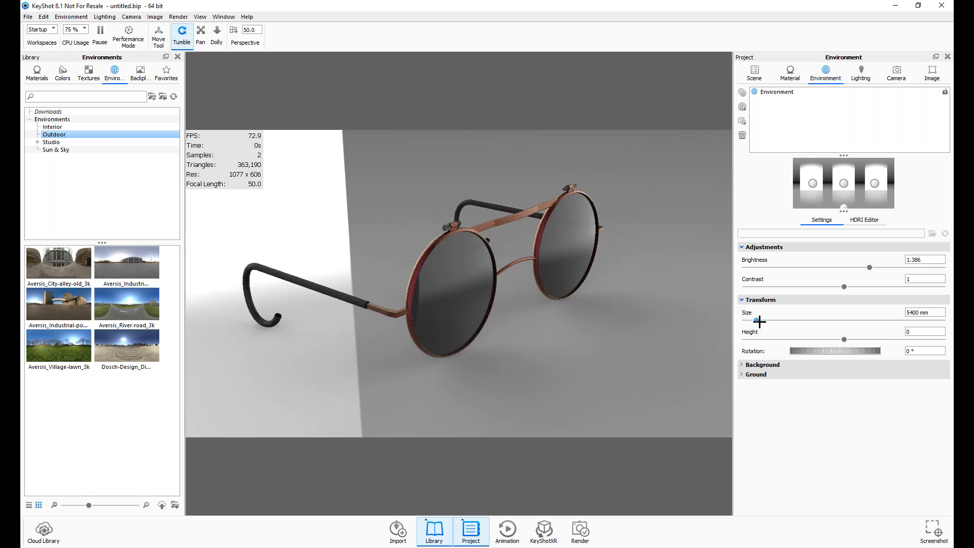
drag(585, 320, 619, 372)
drag(847, 341, 830, 353)
drag(528, 308, 381, 276)
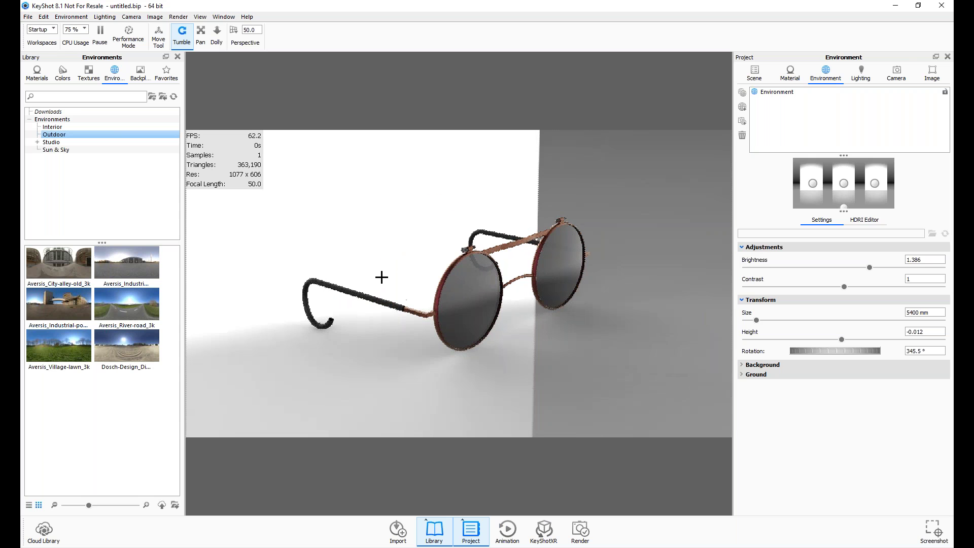
Step: Switch the environment background from the lighting environment to a solid color
click(788, 365)
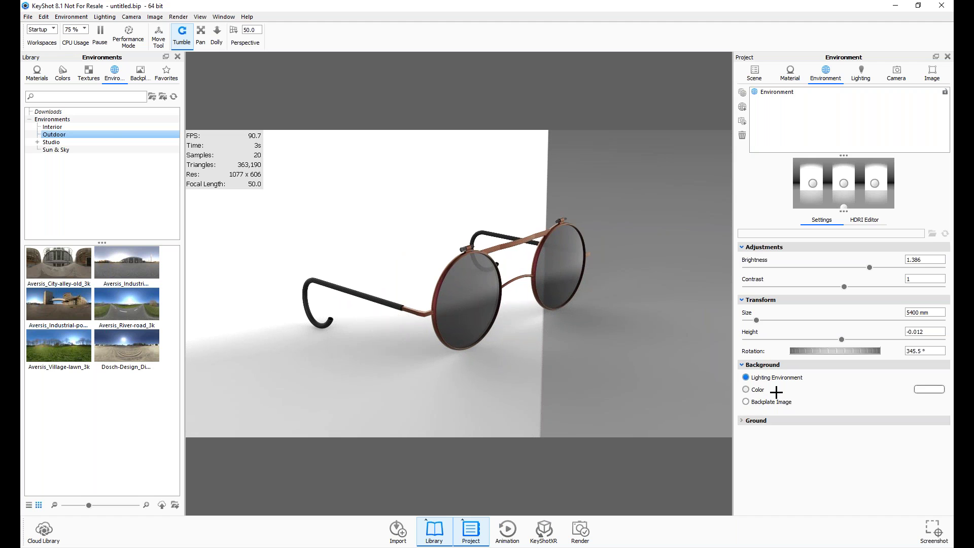
click(742, 301)
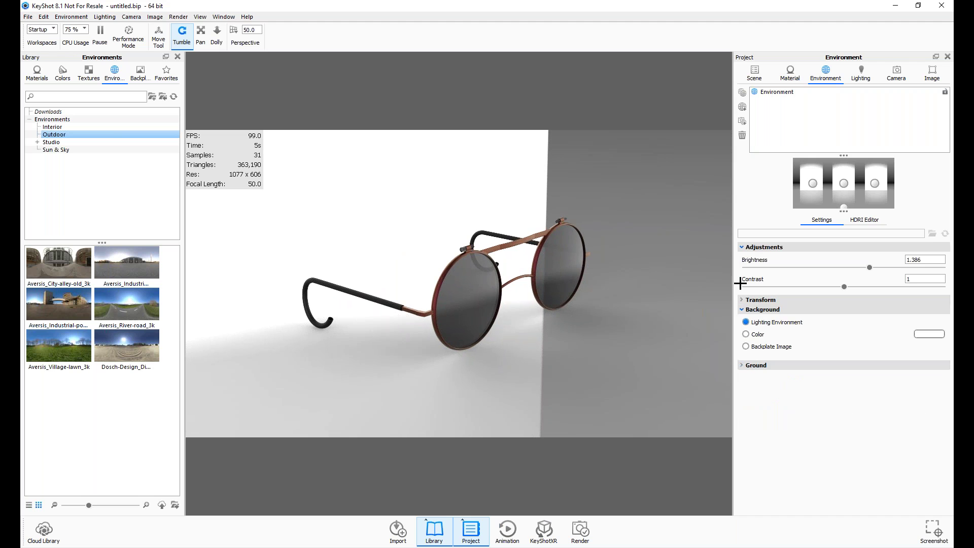
click(742, 249)
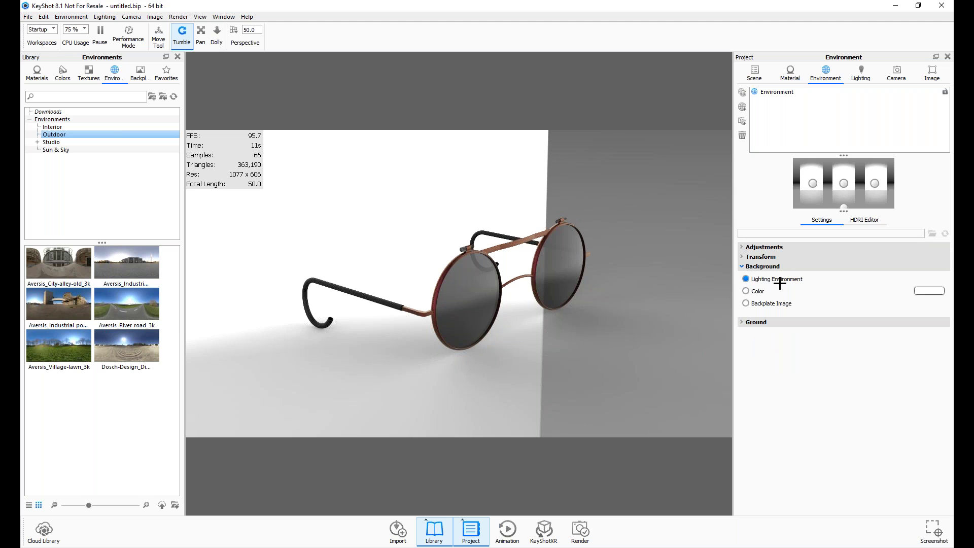
click(756, 292)
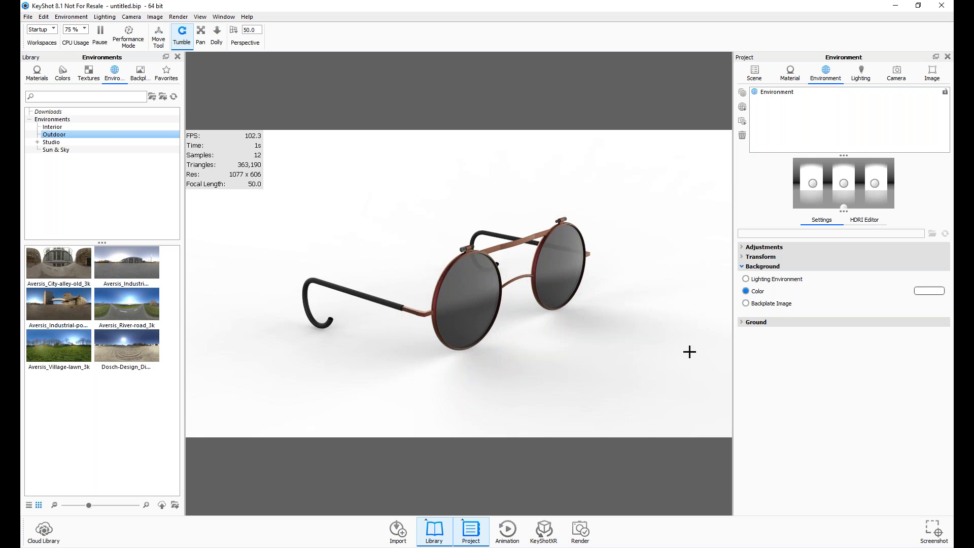
Step: Try a reddish-brown background color, #754134, sampled from the sunglasses, and discard it
click(929, 291)
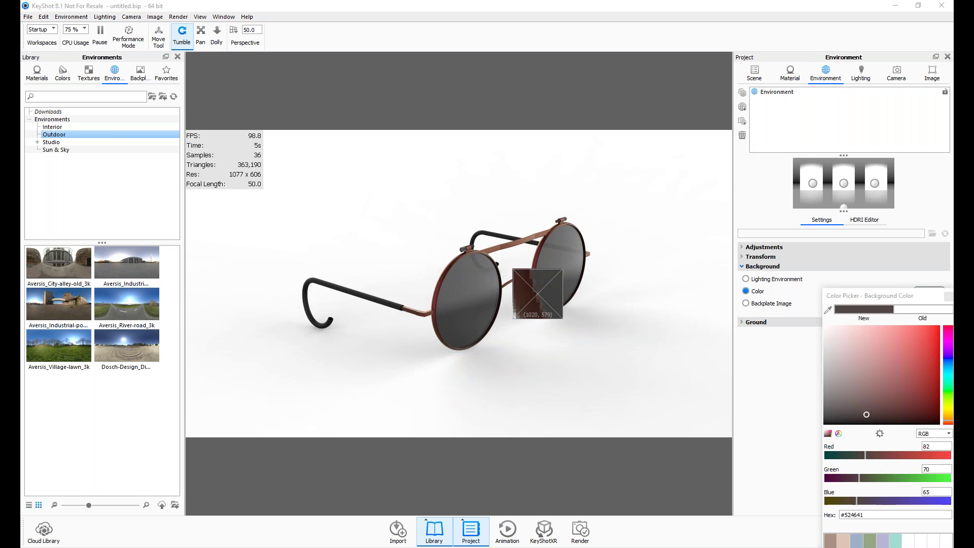
click(438, 255)
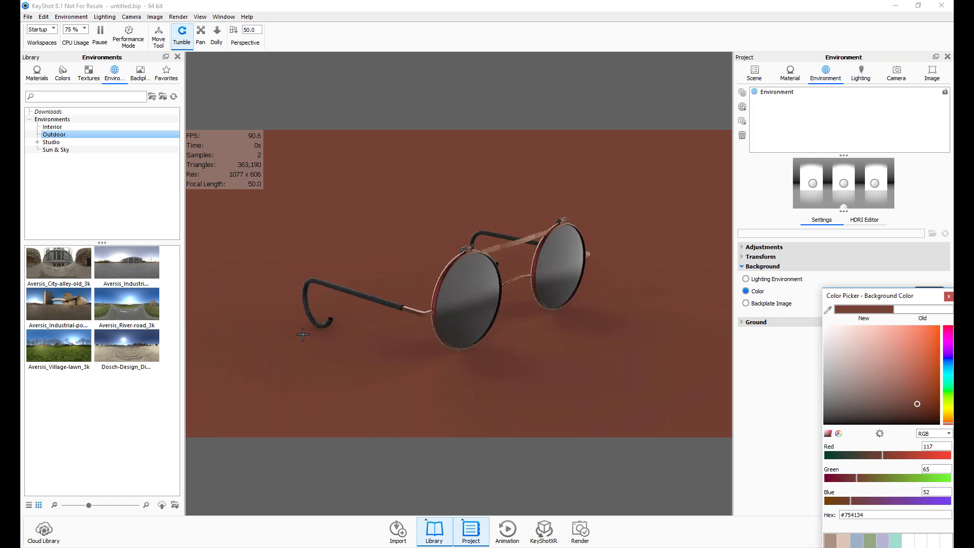
mouse_move(425, 294)
mouse_down()
mouse_move(387, 288)
mouse_move(423, 330)
mouse_move(414, 308)
mouse_up()
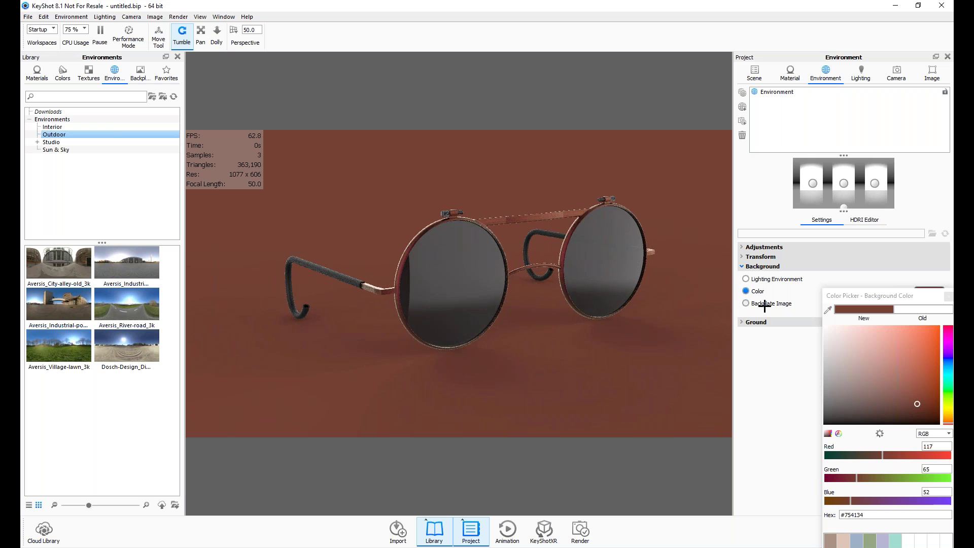
click(947, 297)
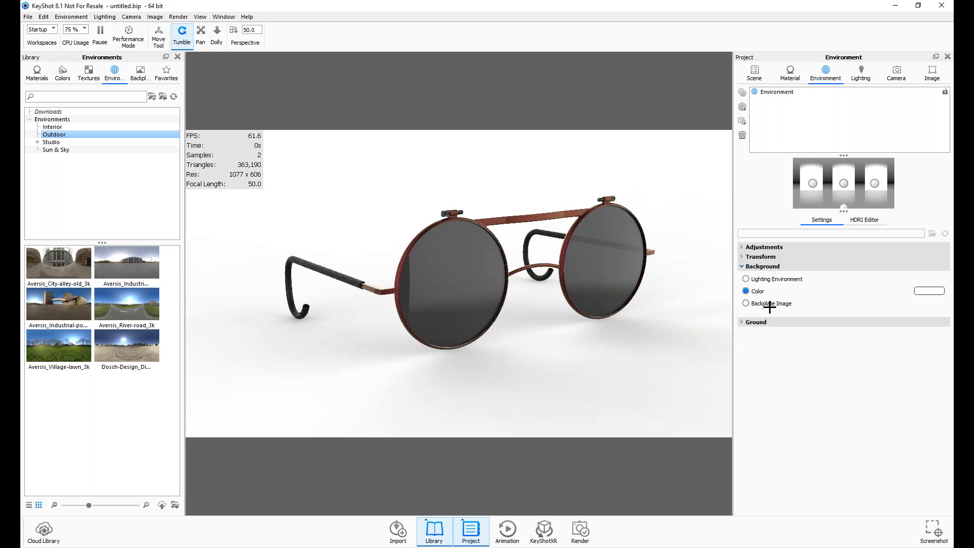
Step: Apply the Warehouse 16x10 interior backplate from the library as the background and place the sunglasses smaller over the warehouse floor
click(770, 305)
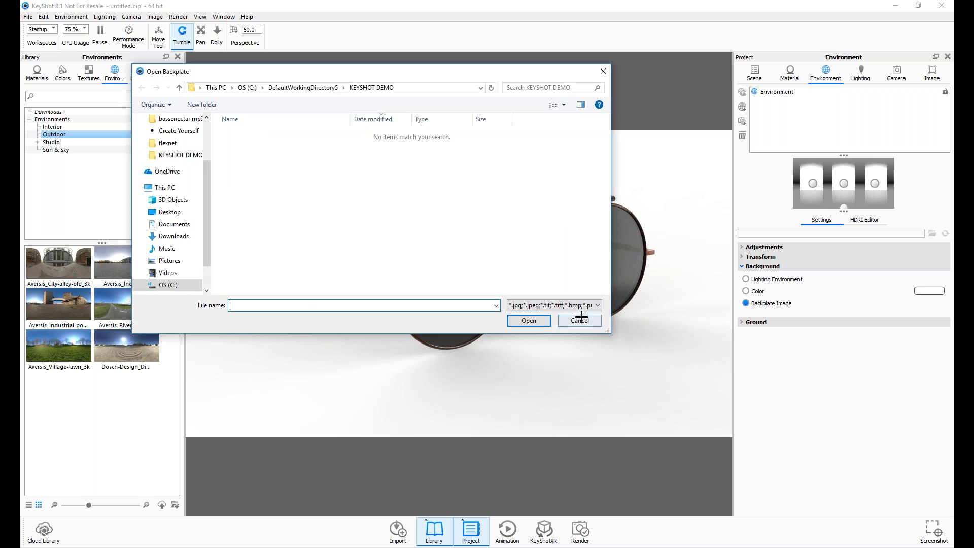
click(580, 320)
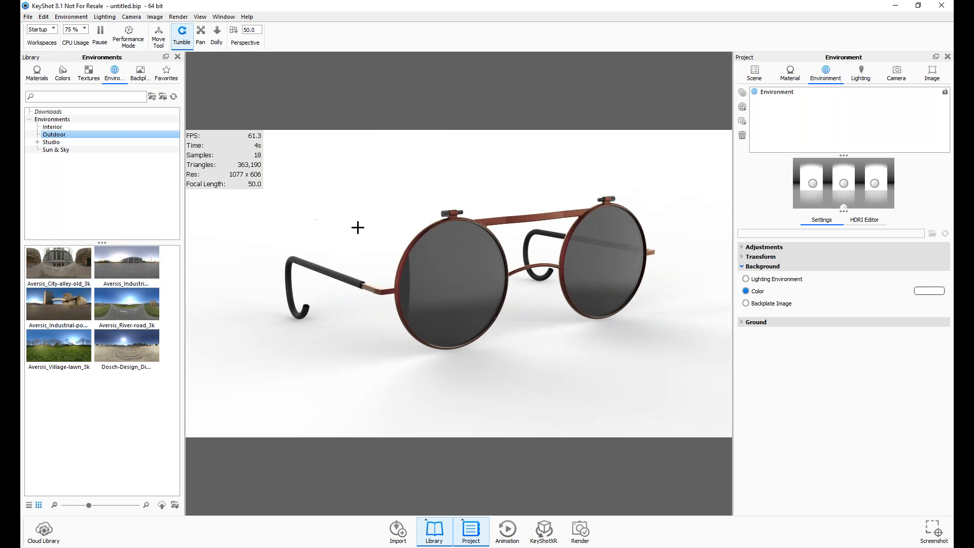
drag(321, 242, 342, 250)
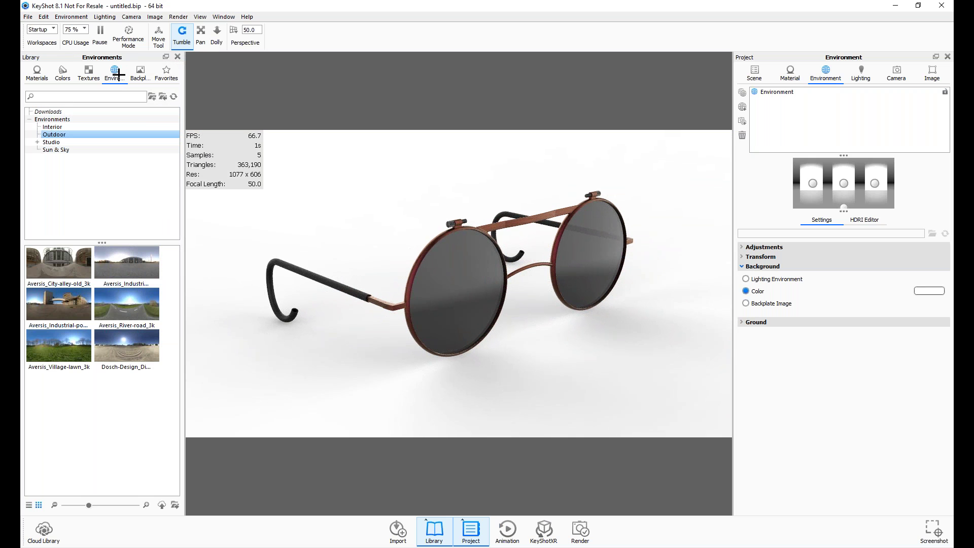
click(139, 72)
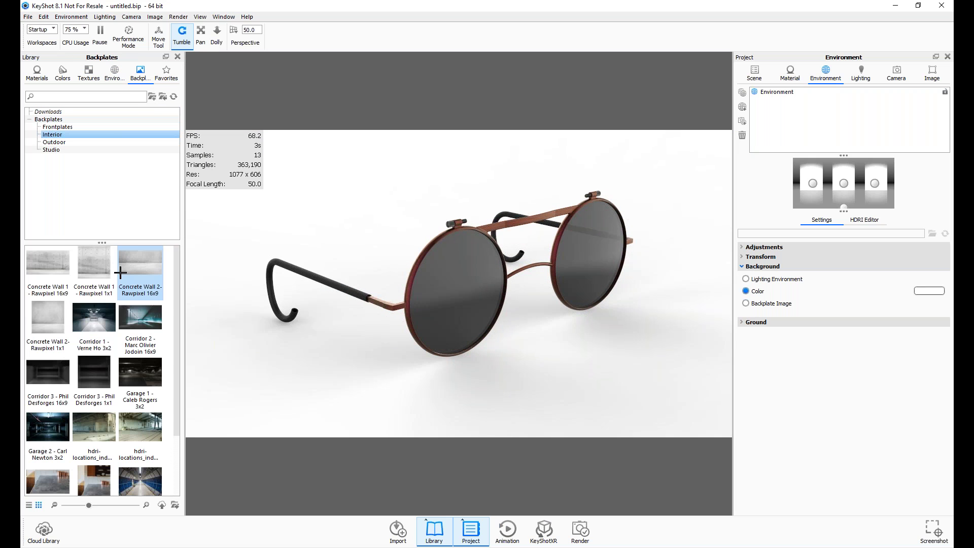
scroll(104, 388, down, 3)
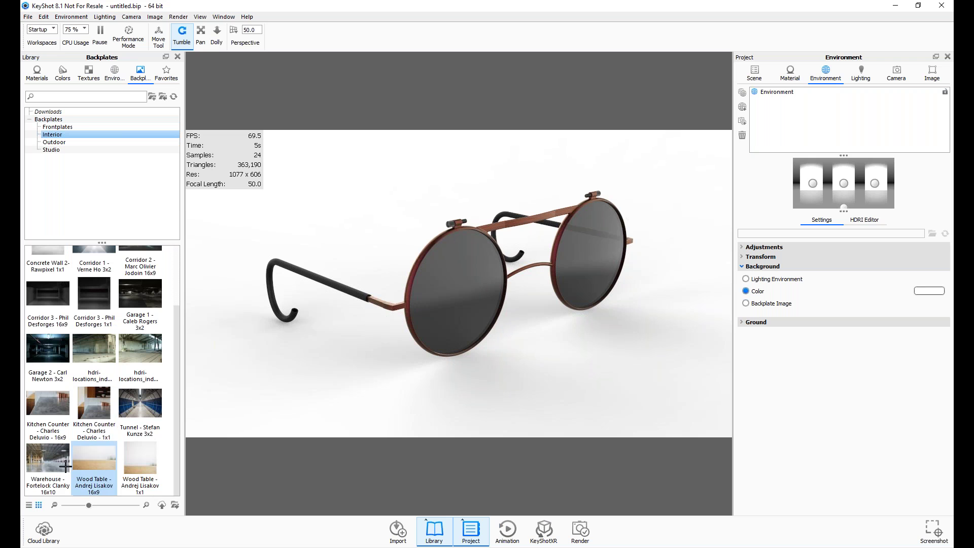
drag(46, 468, 269, 446)
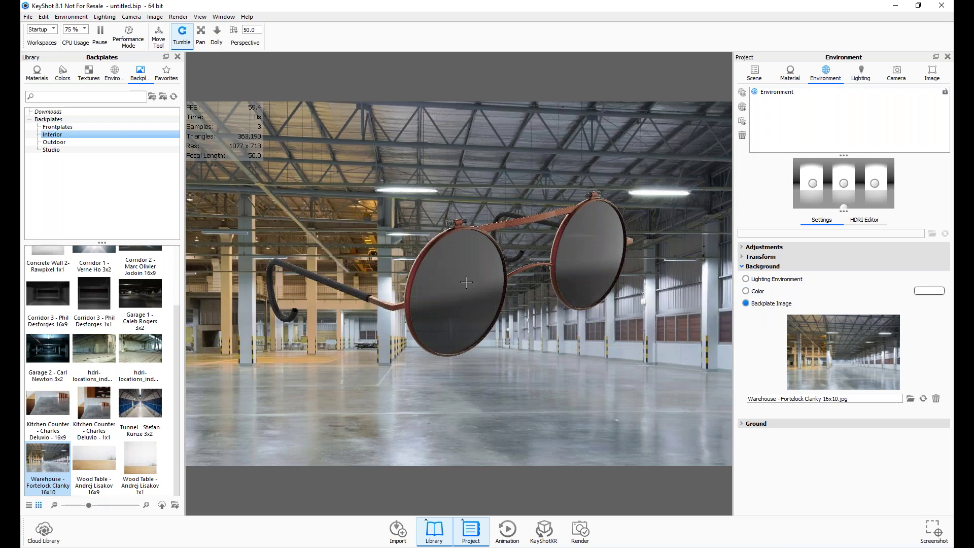
drag(467, 286, 501, 413)
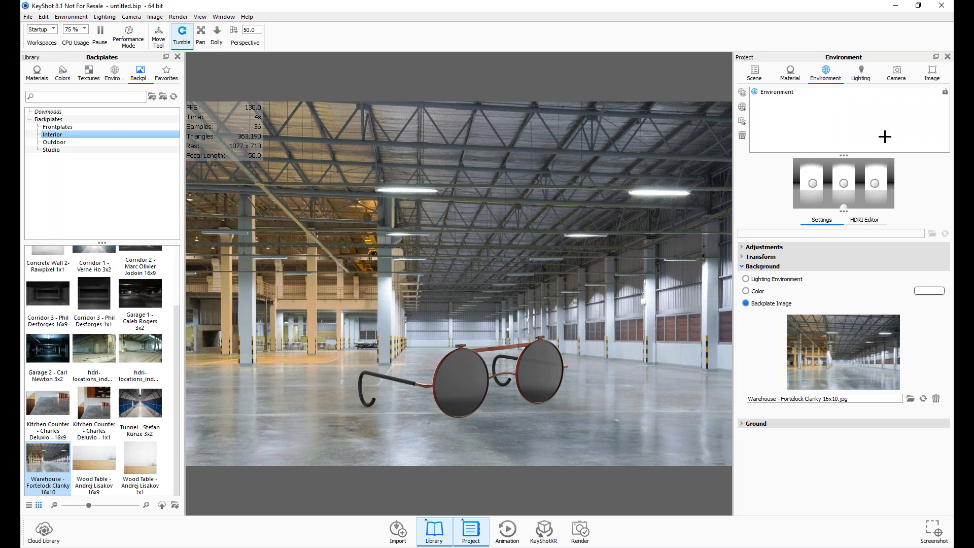
Step: Try the Performance Mode lighting preset, and set the scene's lighting preset to Product
click(862, 73)
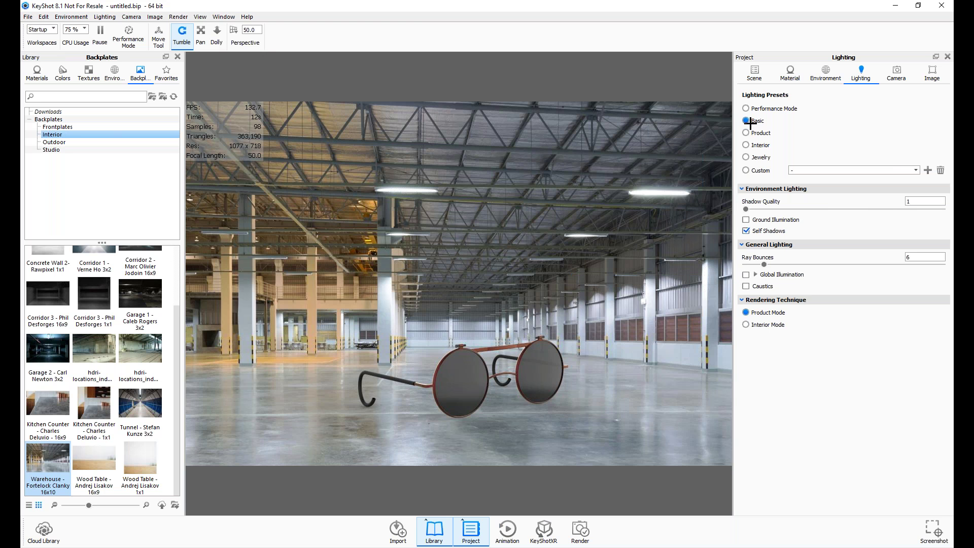
click(759, 108)
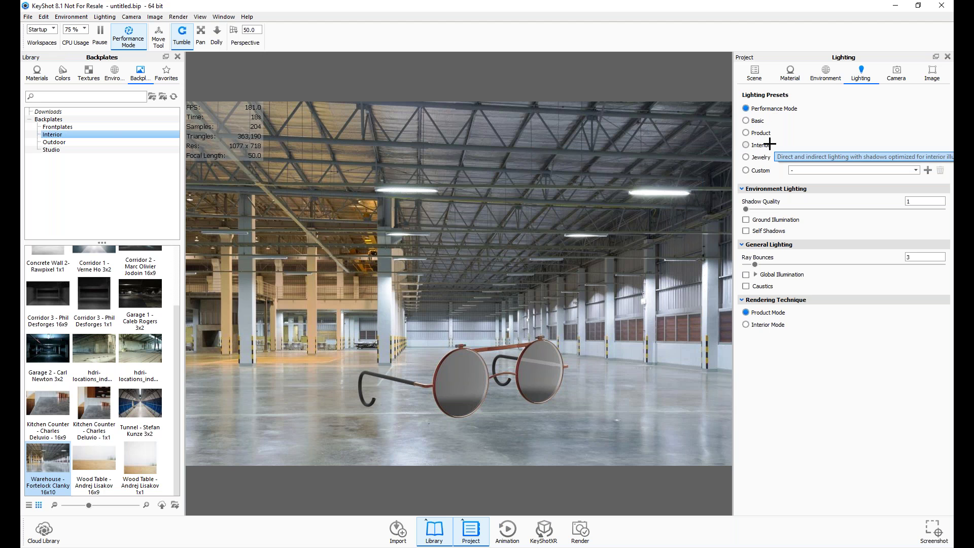
click(756, 132)
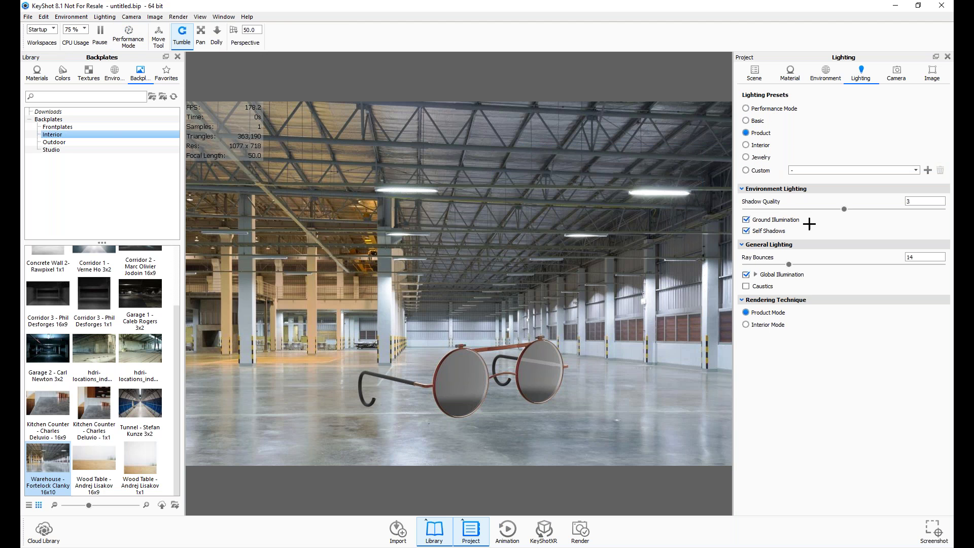
drag(516, 391, 520, 423)
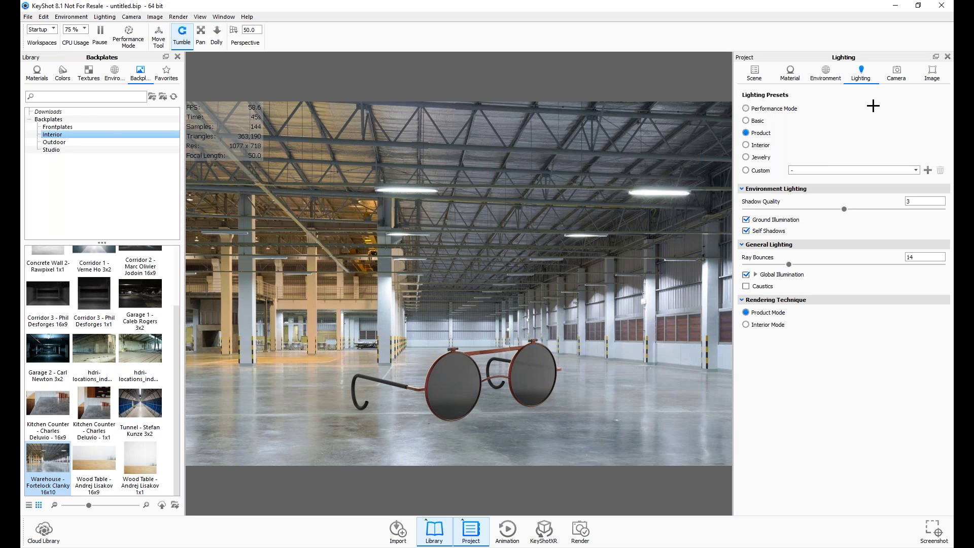
Step: Bring the free camera closer to the sunglasses by setting its distance to 225.6 mm
click(896, 75)
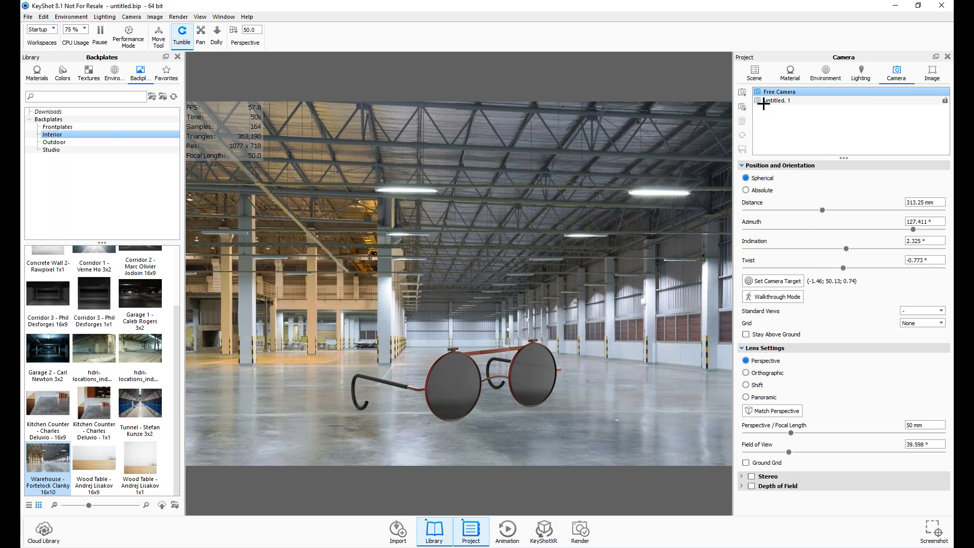
click(777, 92)
drag(820, 210, 807, 210)
middle_drag(582, 385, 553, 348)
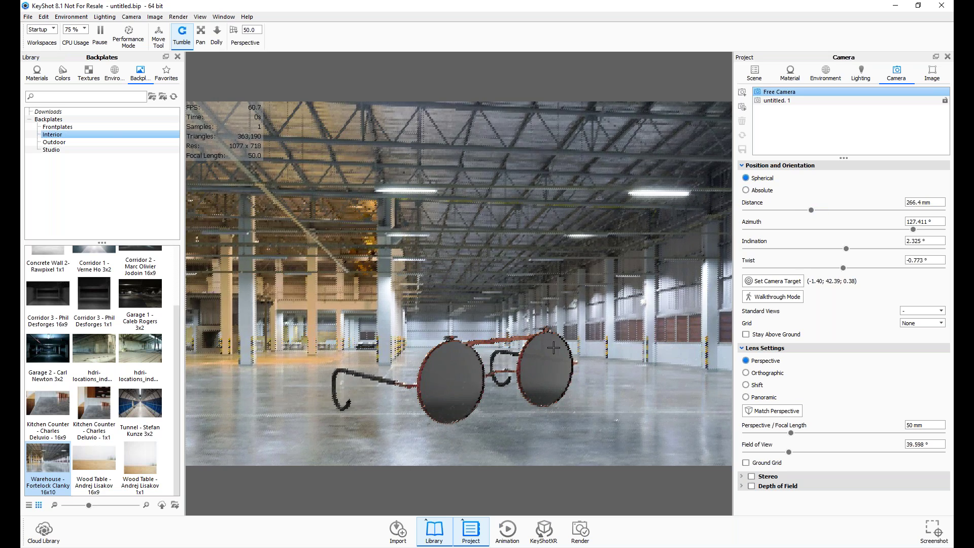
drag(805, 211, 798, 211)
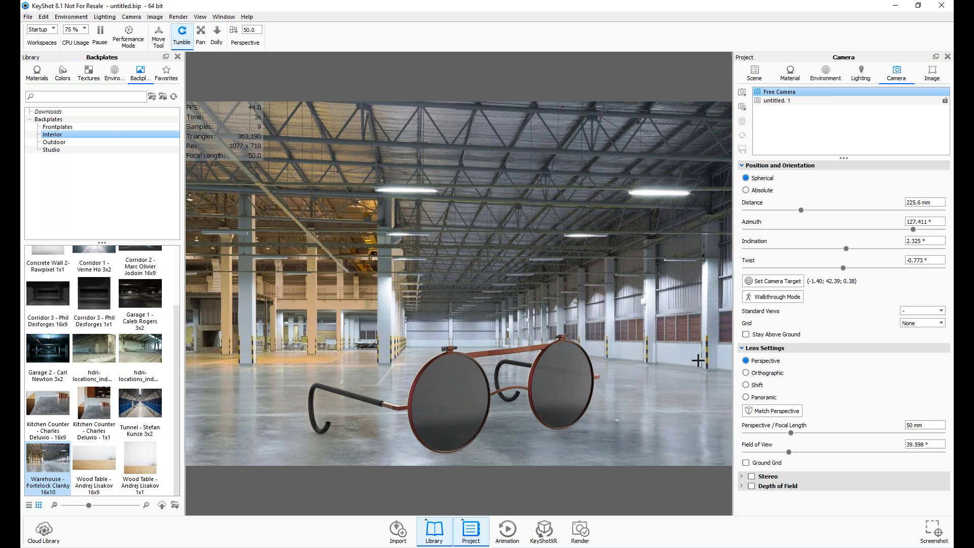
Step: Start Match Perspective and align the two green Y lines with the warehouse's vertical columns
click(861, 74)
click(892, 81)
click(776, 411)
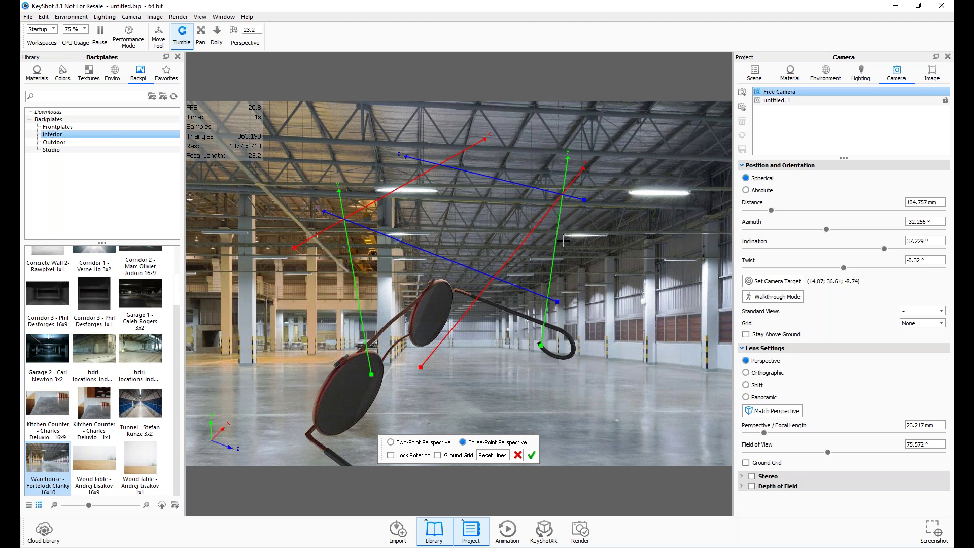
drag(557, 242, 707, 369)
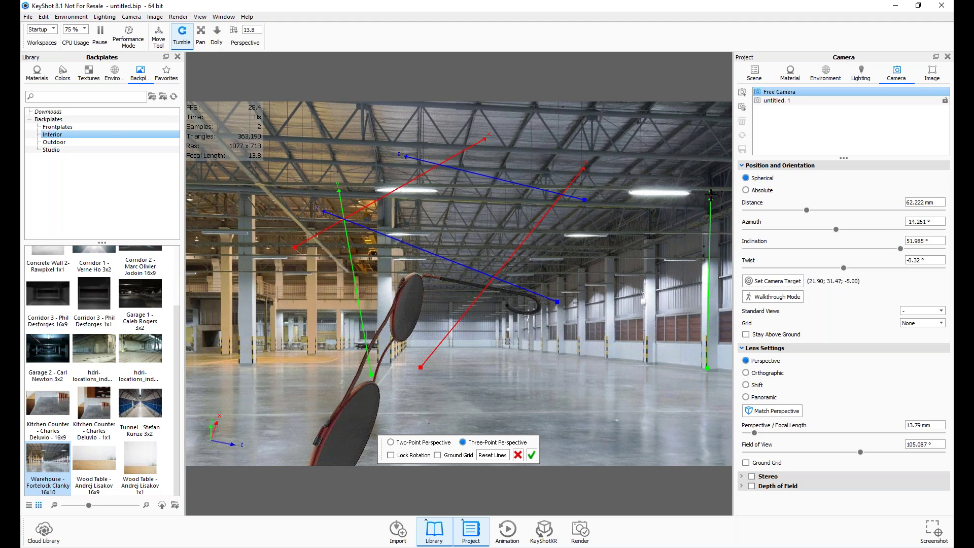
drag(711, 196, 707, 220)
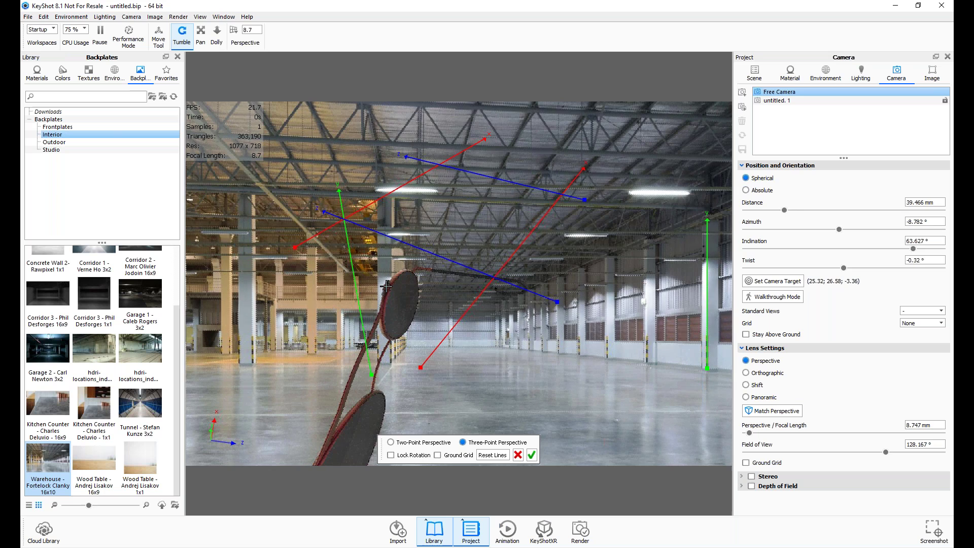
drag(374, 373, 513, 347)
drag(339, 189, 513, 294)
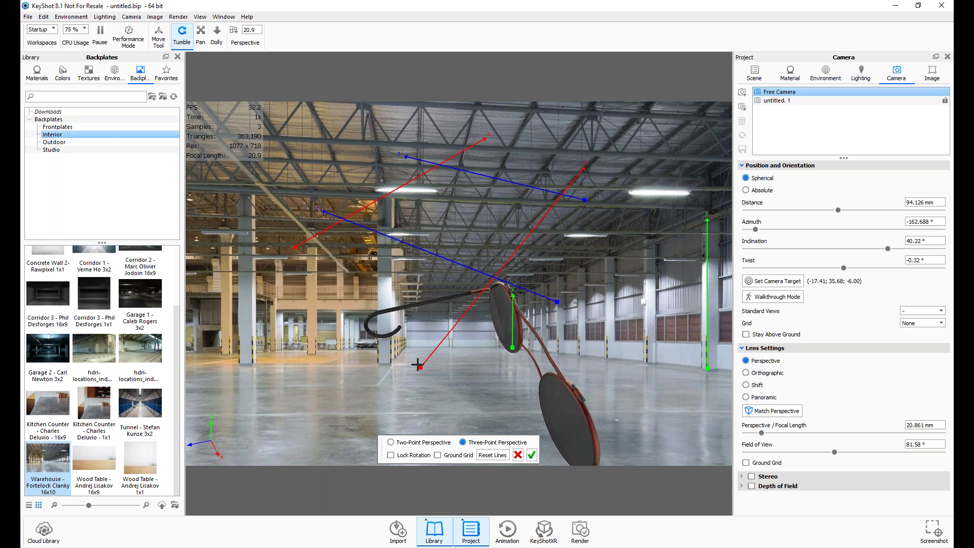
Step: Lay the two red X lines horizontally across the warehouse floor, one behind the other
drag(419, 368, 391, 365)
drag(585, 167, 650, 366)
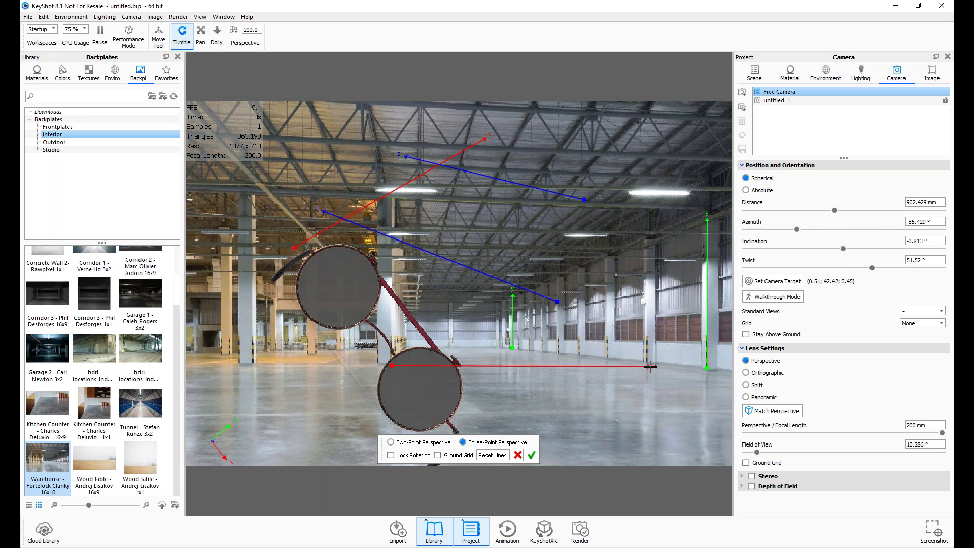
drag(297, 248, 354, 415)
drag(483, 142, 681, 409)
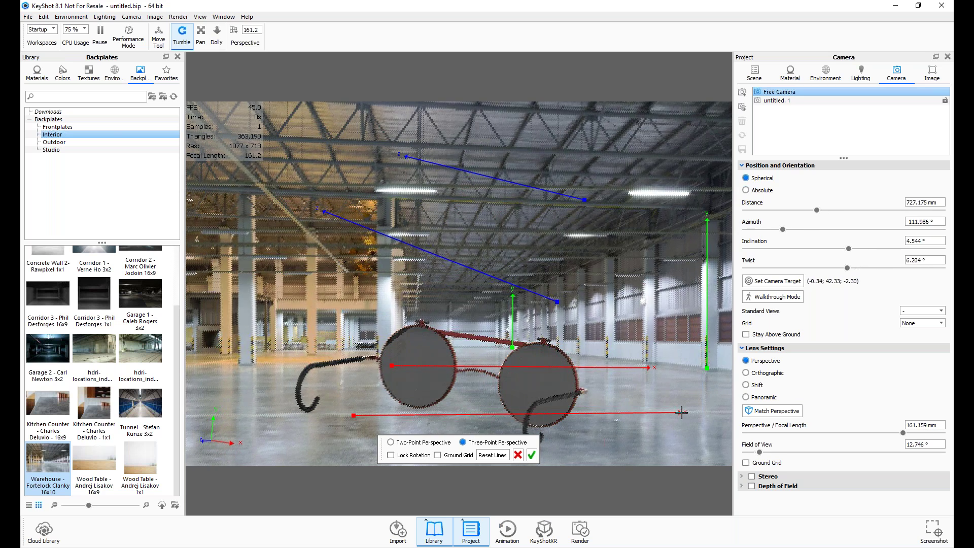
Step: Align the two blue Z lines between column bases on both sides of the floor, accept the perspective match and turn the sunglasses' front into view
drag(556, 302, 254, 364)
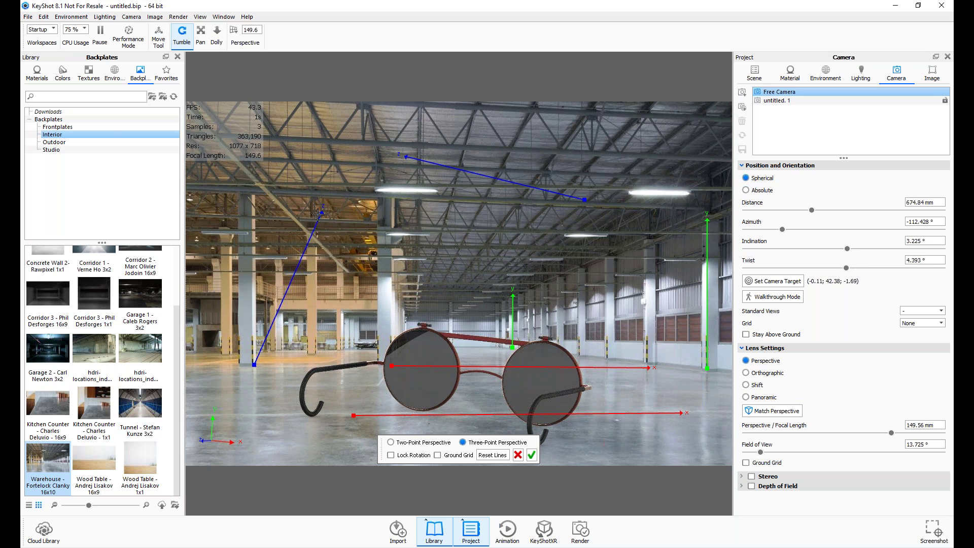
drag(322, 214, 312, 357)
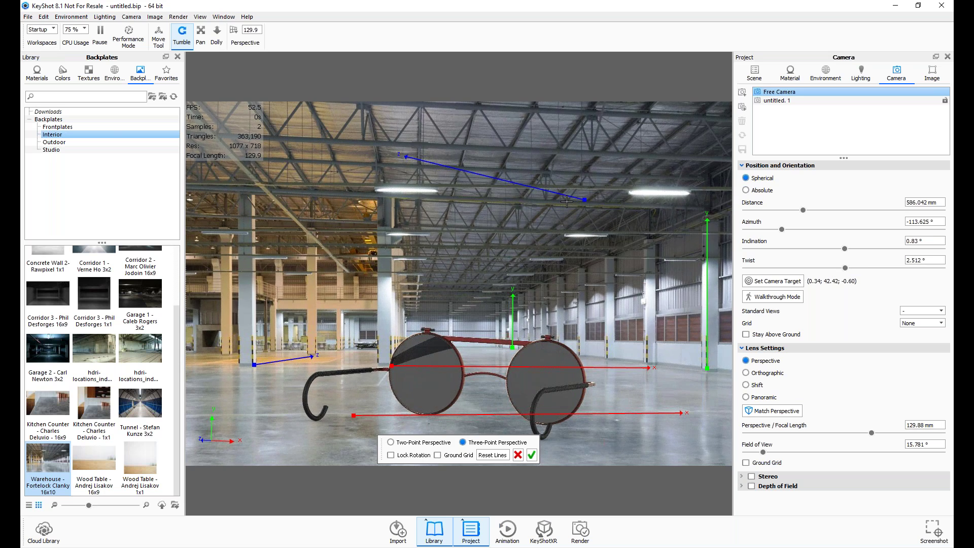
drag(586, 201, 646, 363)
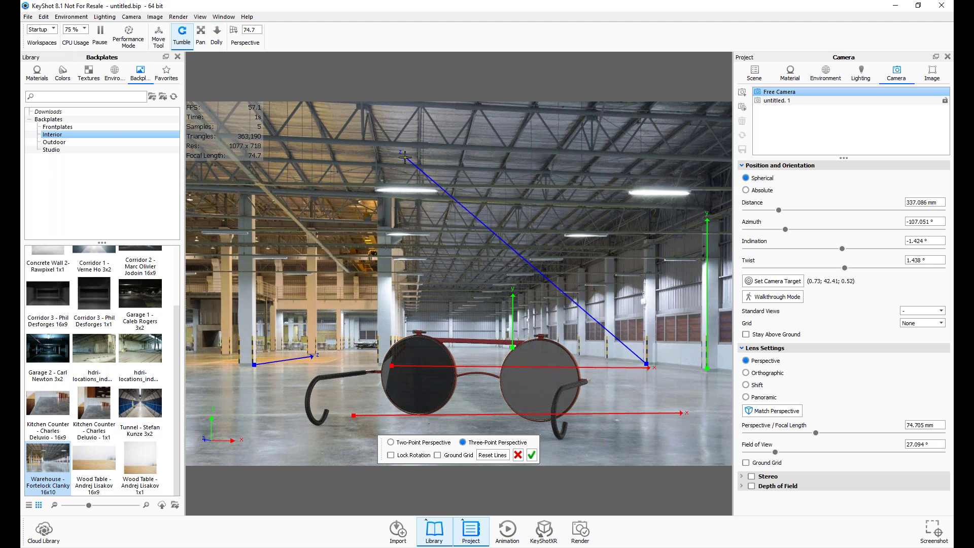
drag(424, 177, 611, 359)
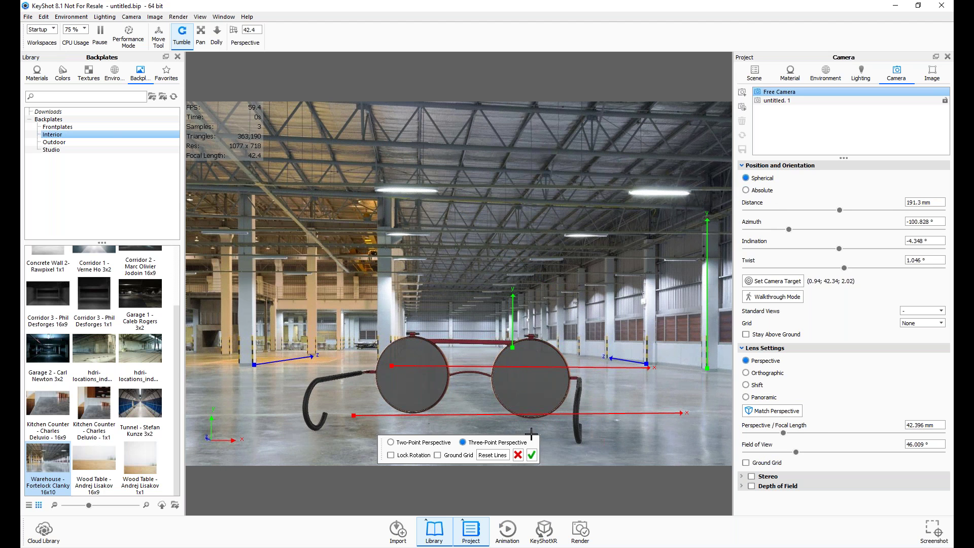
click(530, 455)
drag(538, 399, 417, 411)
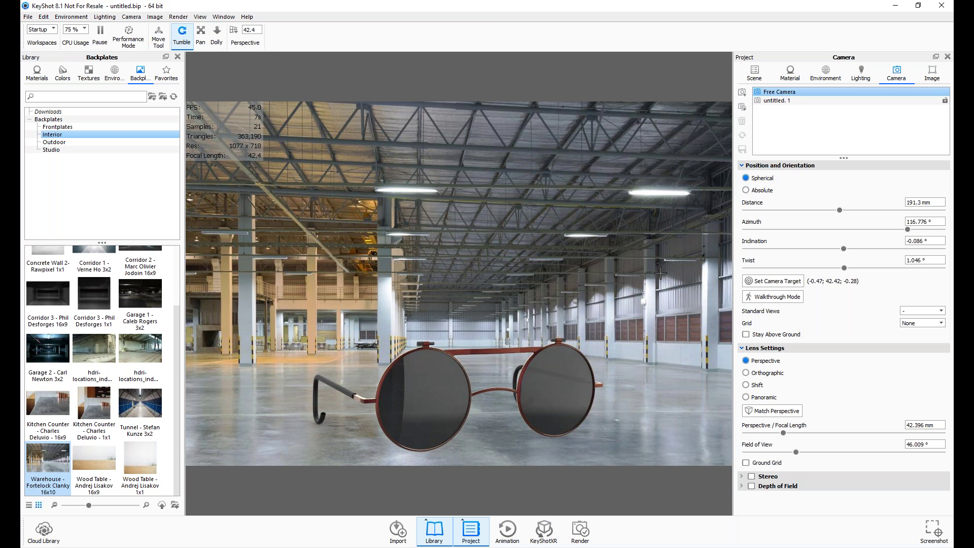
Step: Move the camera back to a distance of about 240 mm and reposition the sunglasses on the warehouse floor
scroll(563, 389, down, 2)
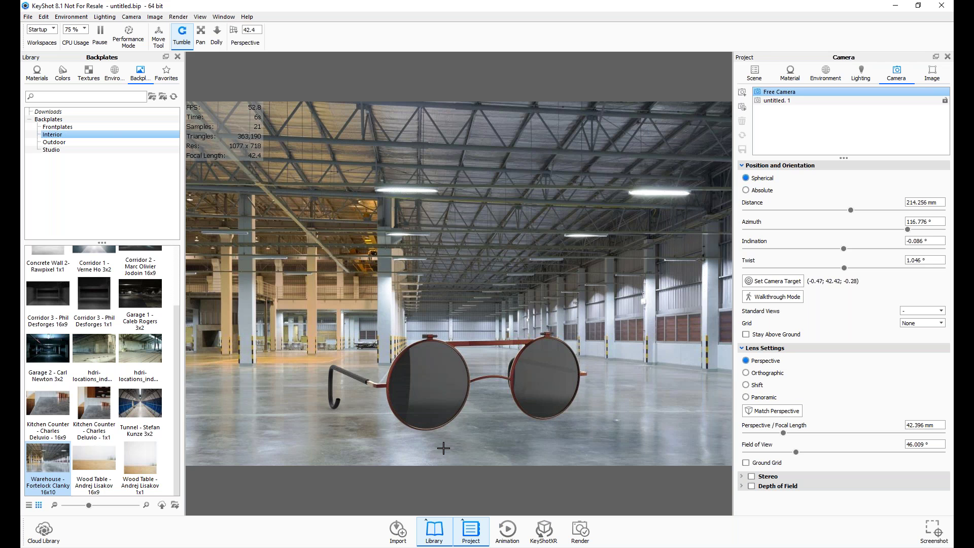
scroll(426, 410, down, 1)
middle_drag(426, 407, 522, 434)
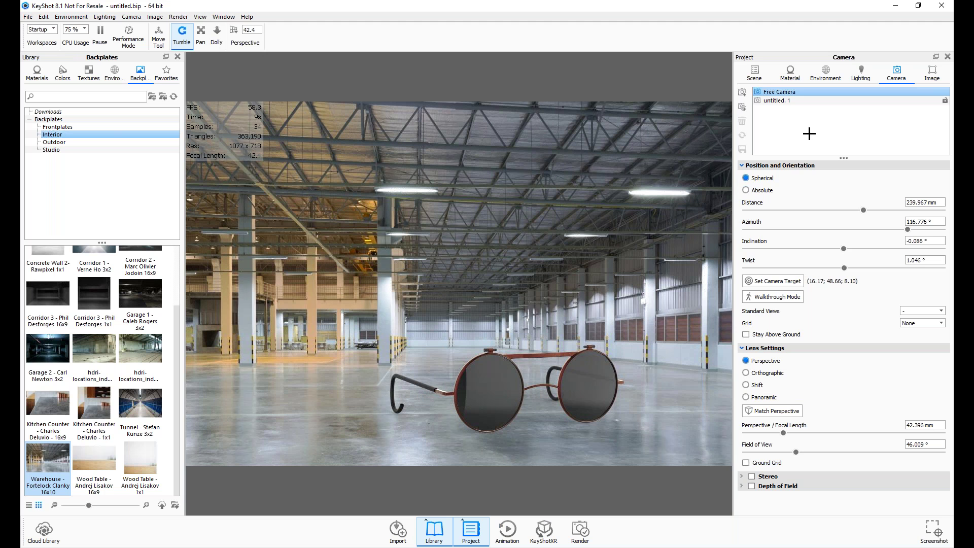
Step: Replace the backplate image with a solid background colour sampled from the sunglasses' frame (#87483A), and reframe the glasses closer to the centre
click(825, 73)
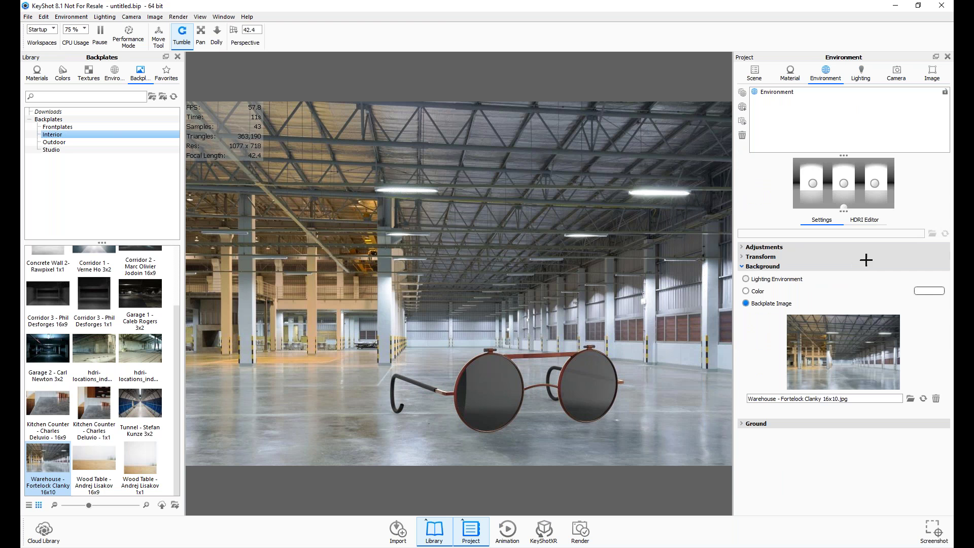
click(756, 291)
click(929, 291)
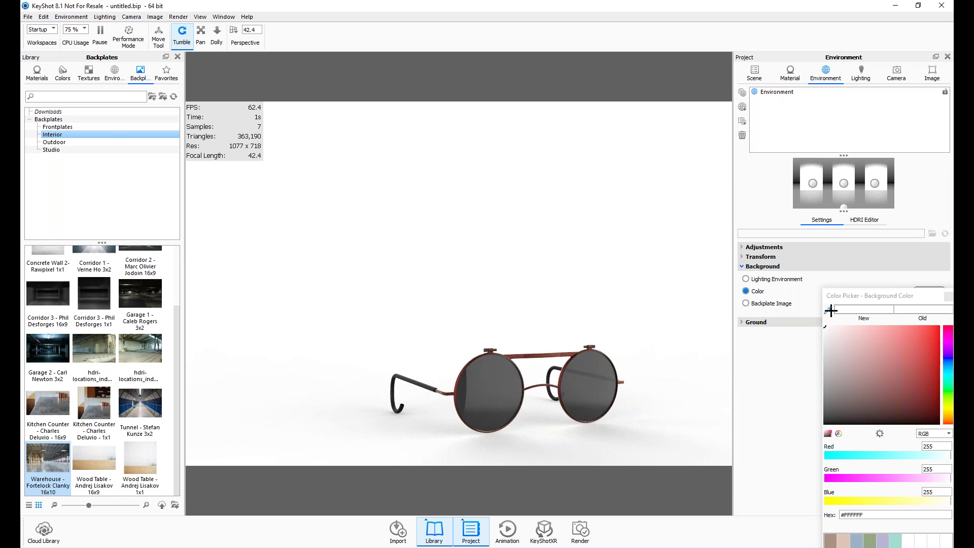
click(549, 350)
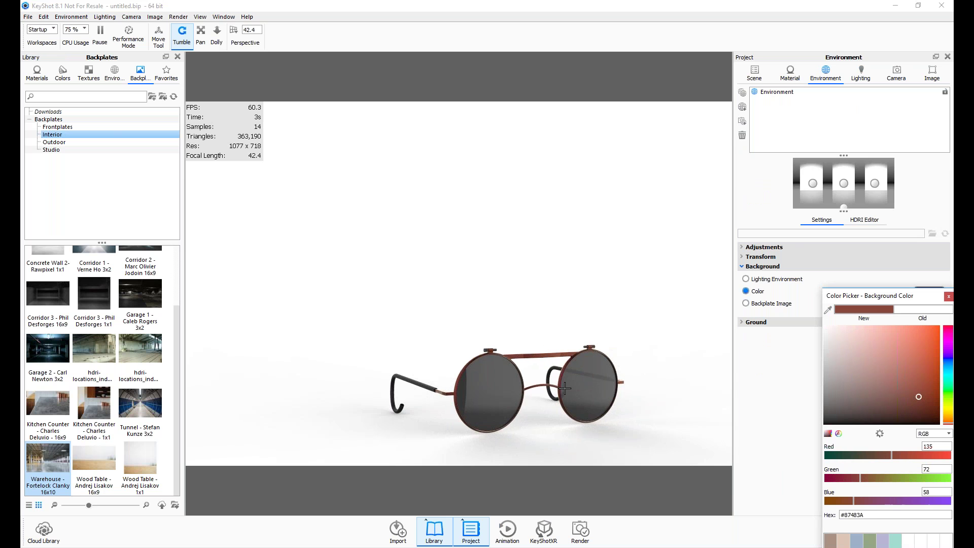
drag(560, 406, 456, 350)
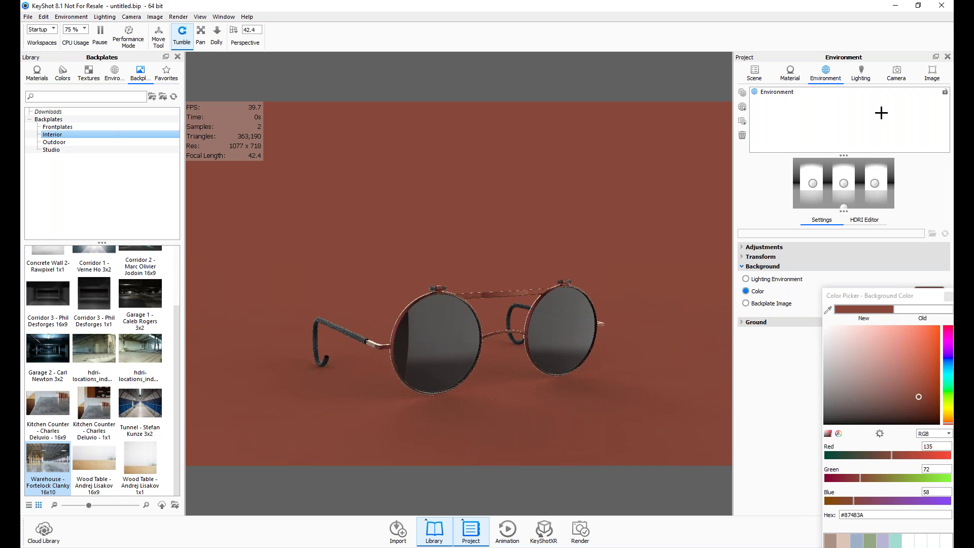
Step: Enable depth of field for the free camera and set its focal point on the sunglasses' nearer lens
click(898, 75)
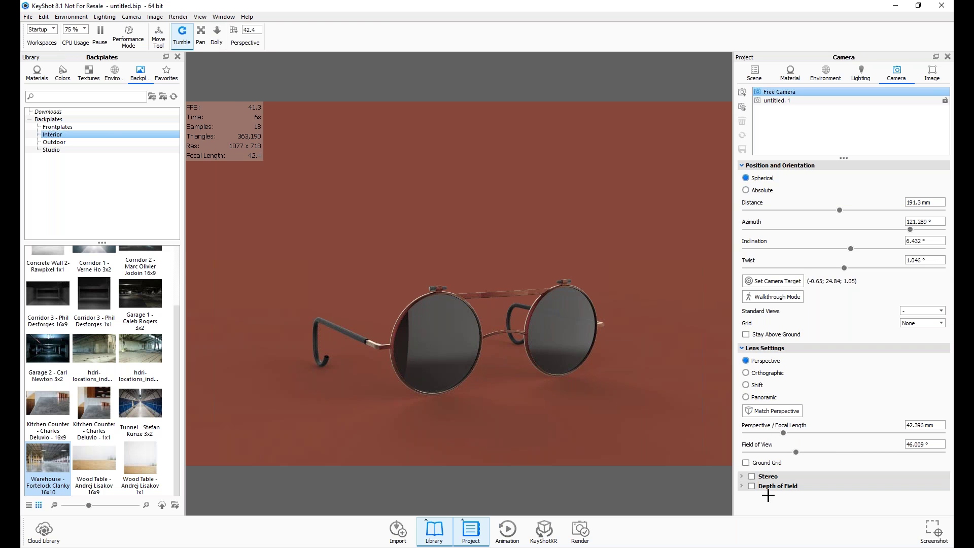
click(742, 486)
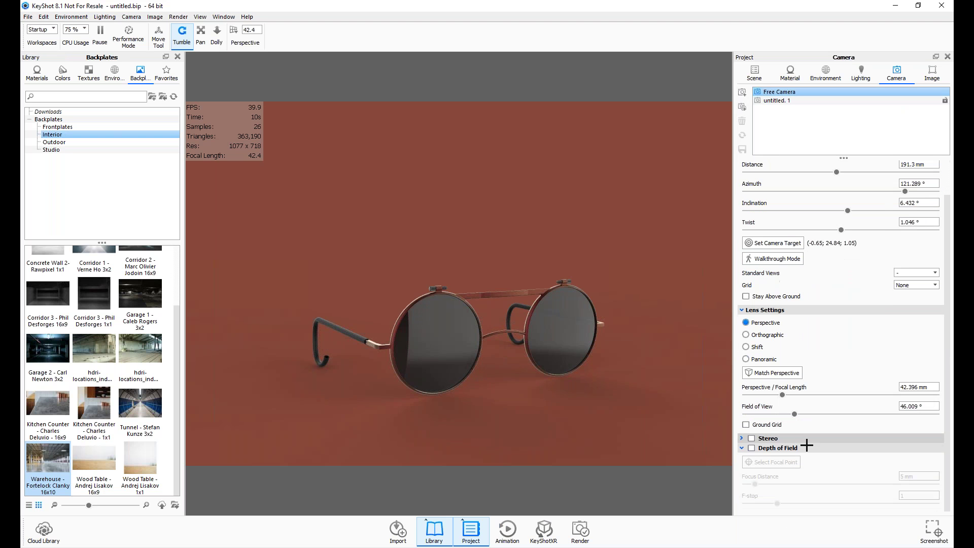
click(751, 449)
drag(551, 312, 555, 312)
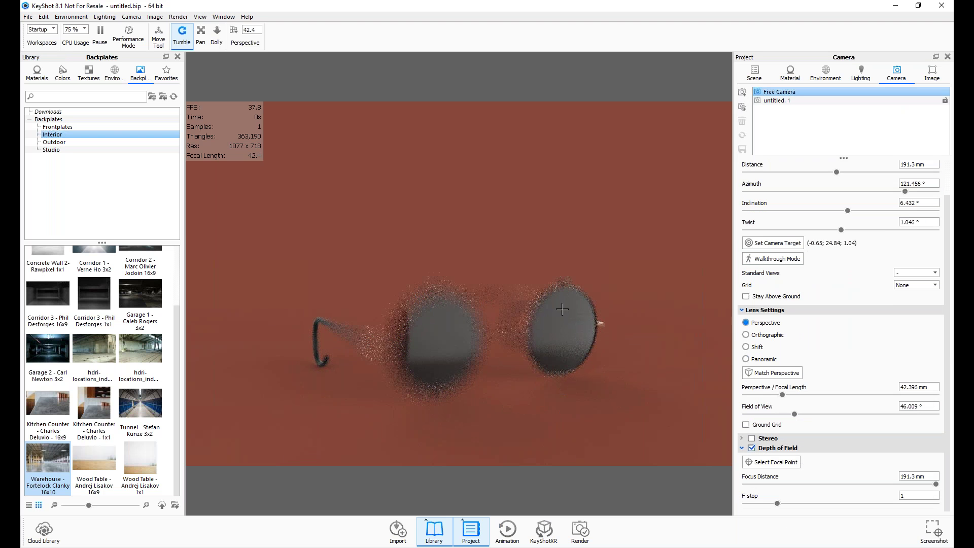
click(773, 462)
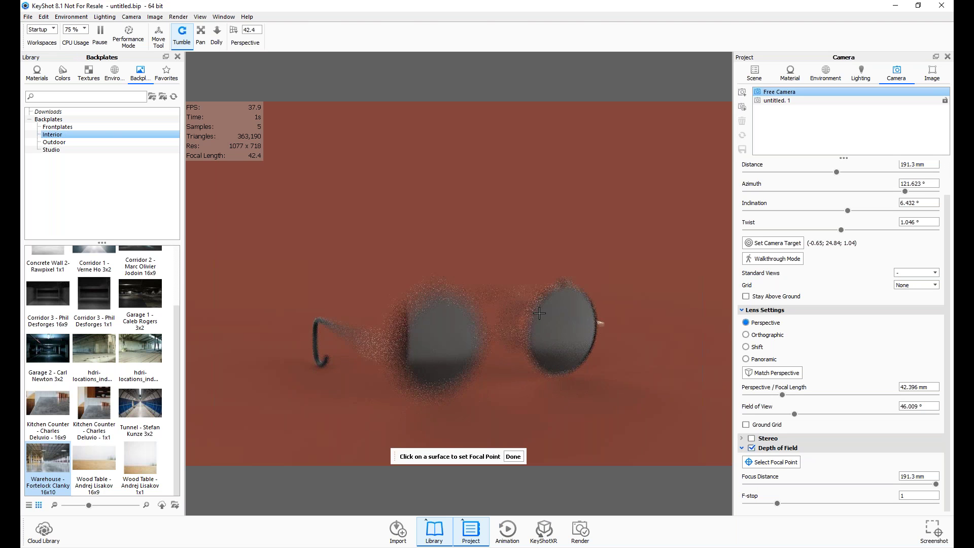
click(470, 317)
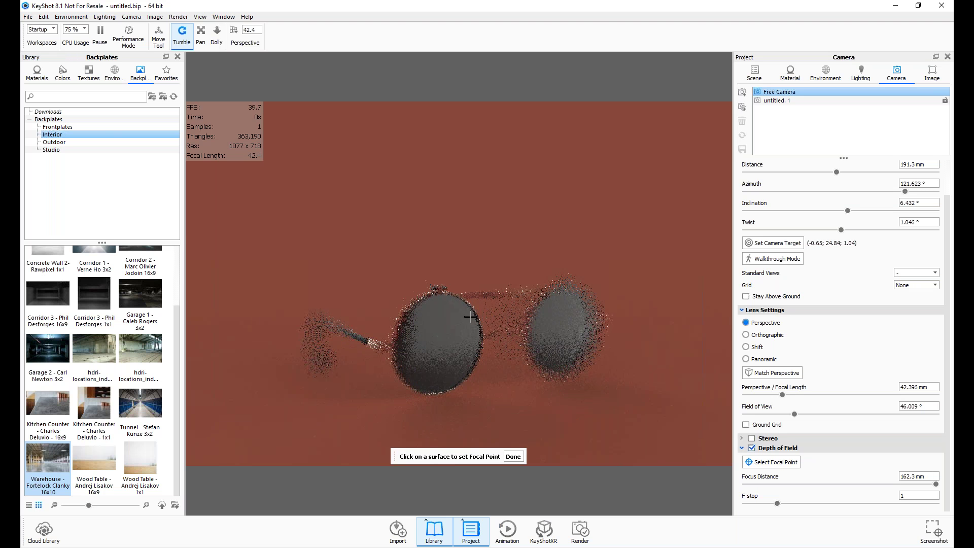
drag(471, 317, 474, 324)
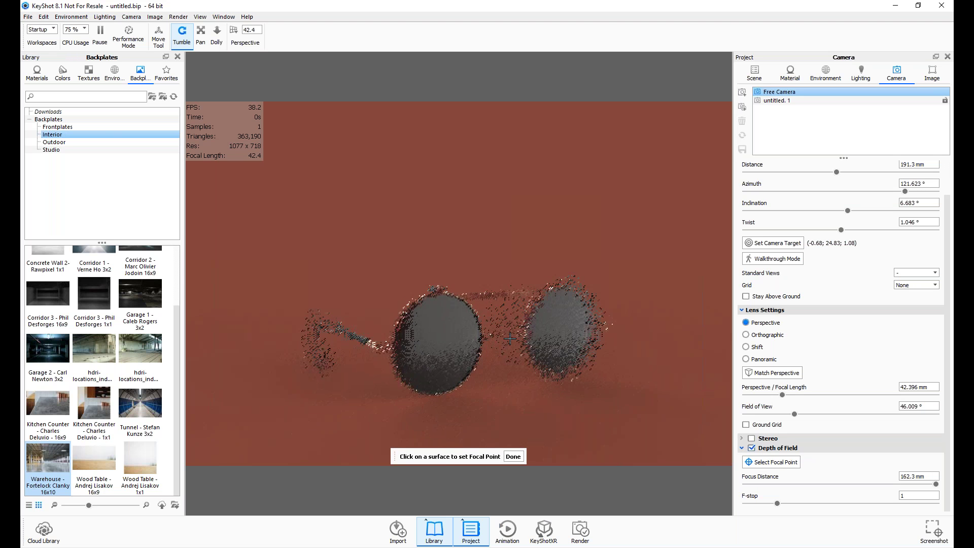
click(514, 456)
Step: Reduce the depth-of-field blur by setting the F-stop to 10
drag(779, 502, 913, 503)
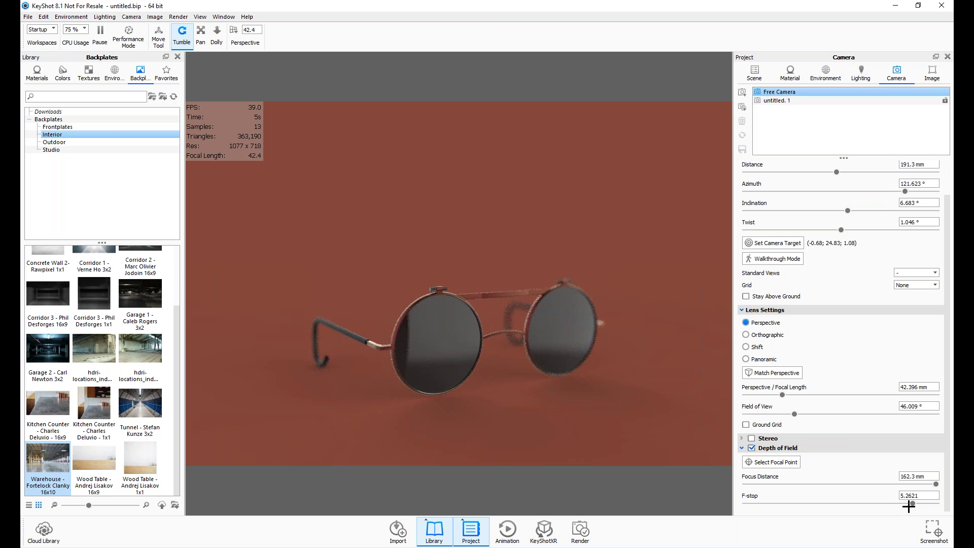
drag(911, 504, 867, 496)
text(10)
key(Return)
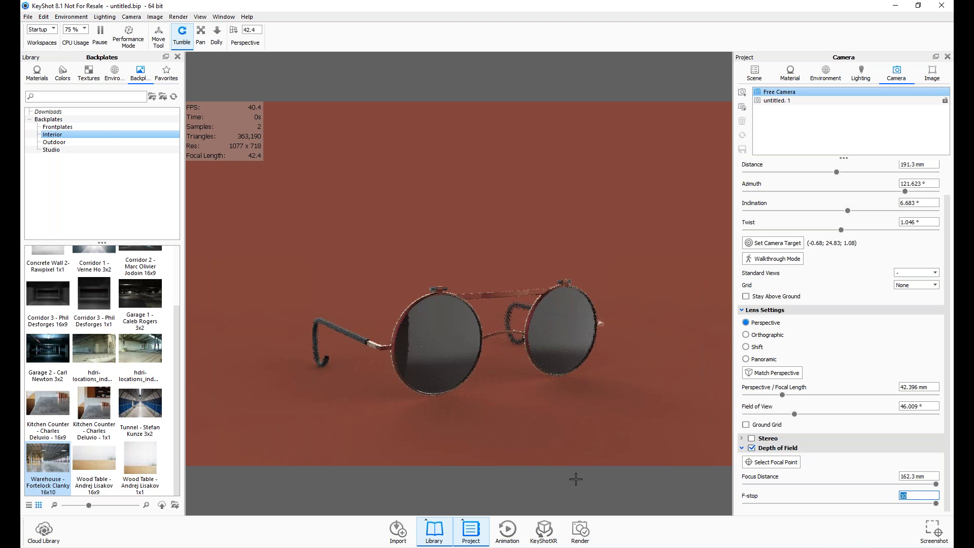
Step: Bring the camera in to a distance of about 136 mm and refocus on the nearer lens's upper rim
drag(434, 392, 428, 373)
scroll(429, 373, up, 2)
middle_drag(428, 386, 431, 359)
drag(431, 359, 434, 317)
scroll(433, 317, up, 1)
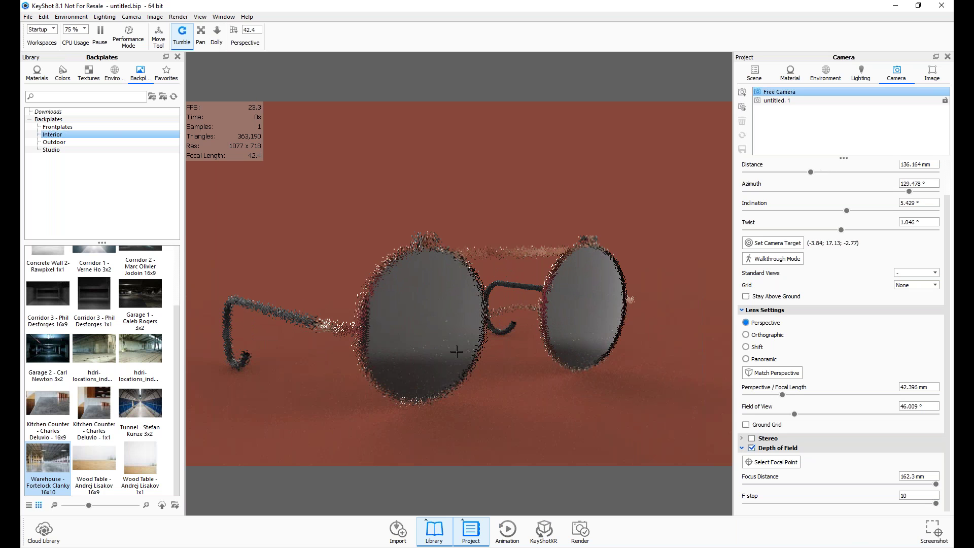
click(767, 462)
click(444, 273)
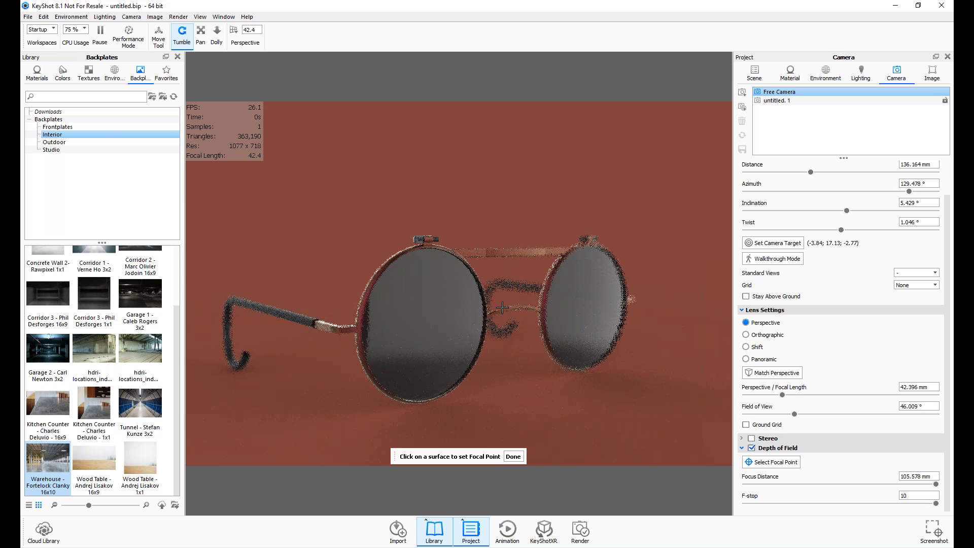
click(460, 287)
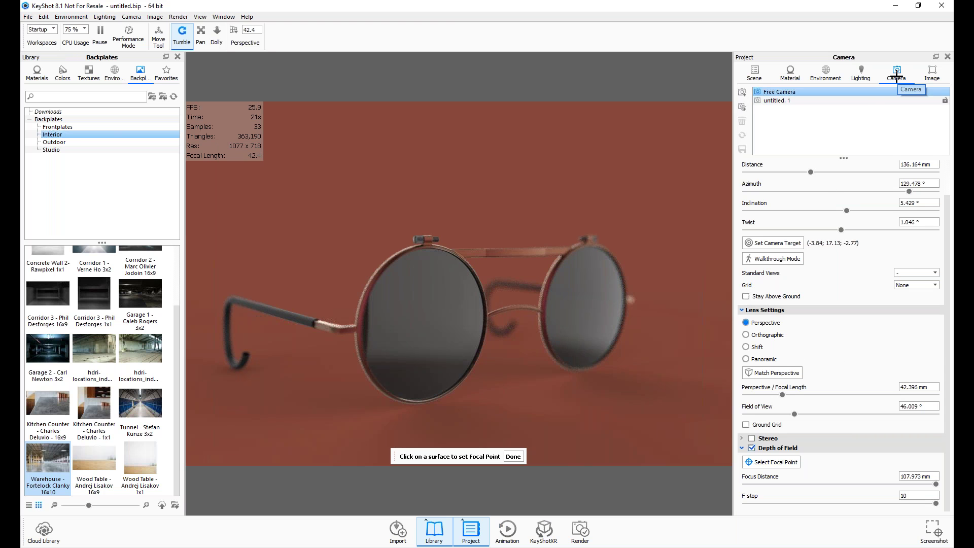
Step: Check the image resolution presets without choosing one, and save a screenshot of the real-time view
click(923, 82)
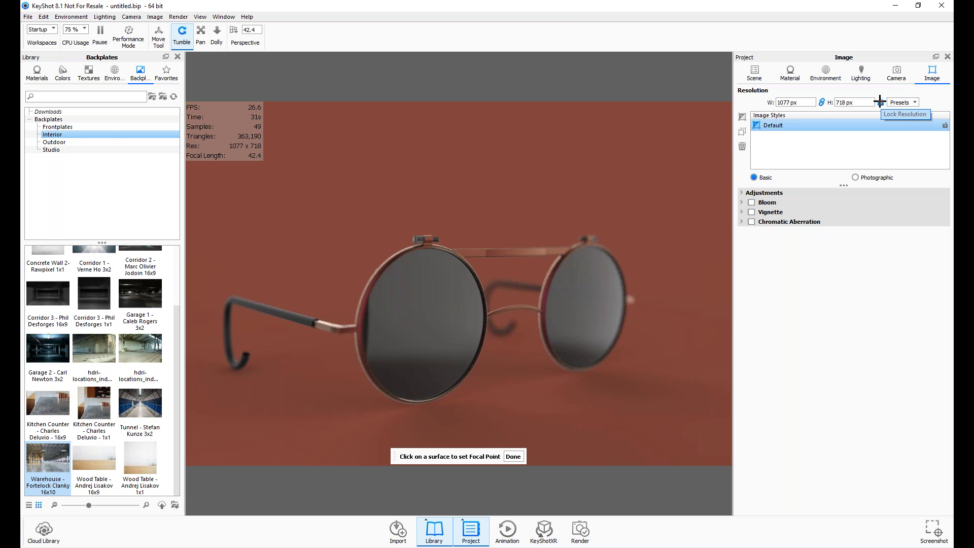
click(903, 102)
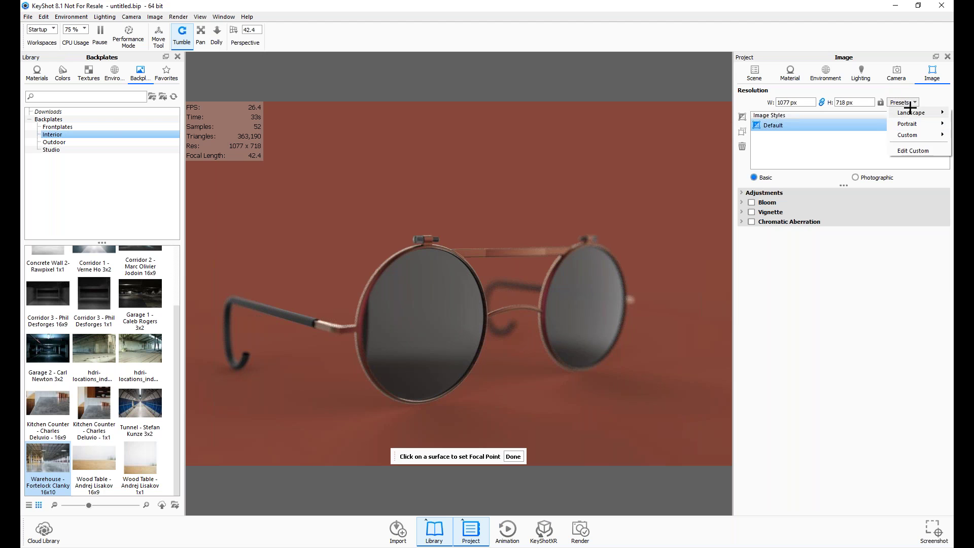
mouse_move(910, 109)
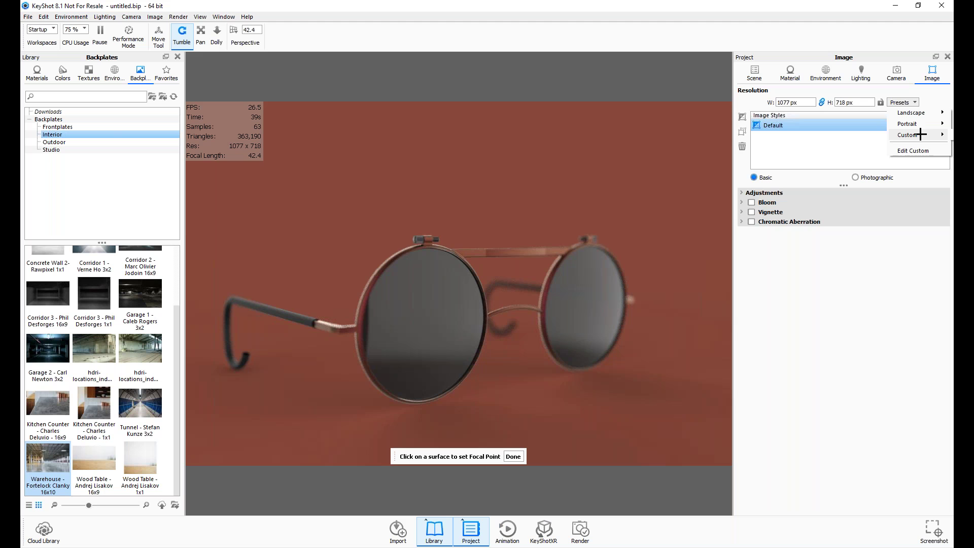
click(836, 294)
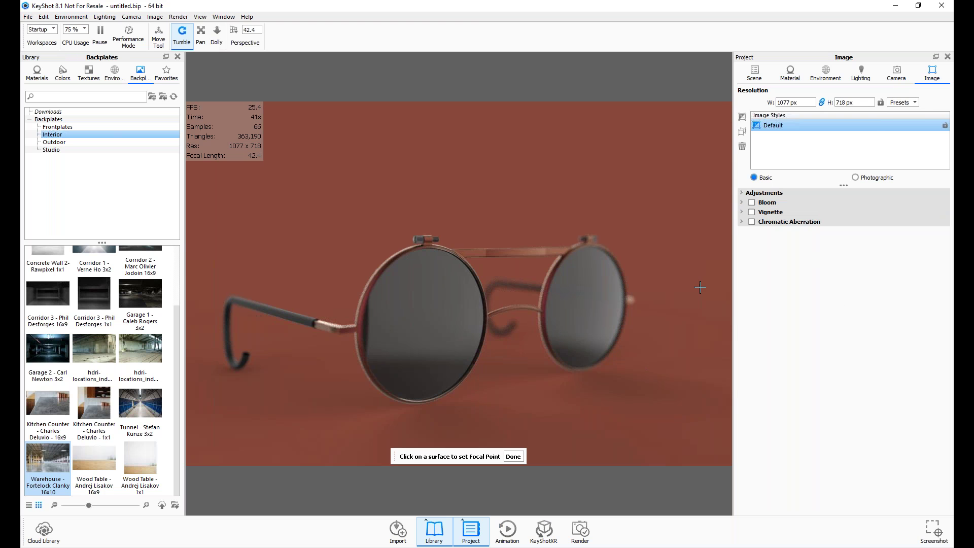
click(903, 102)
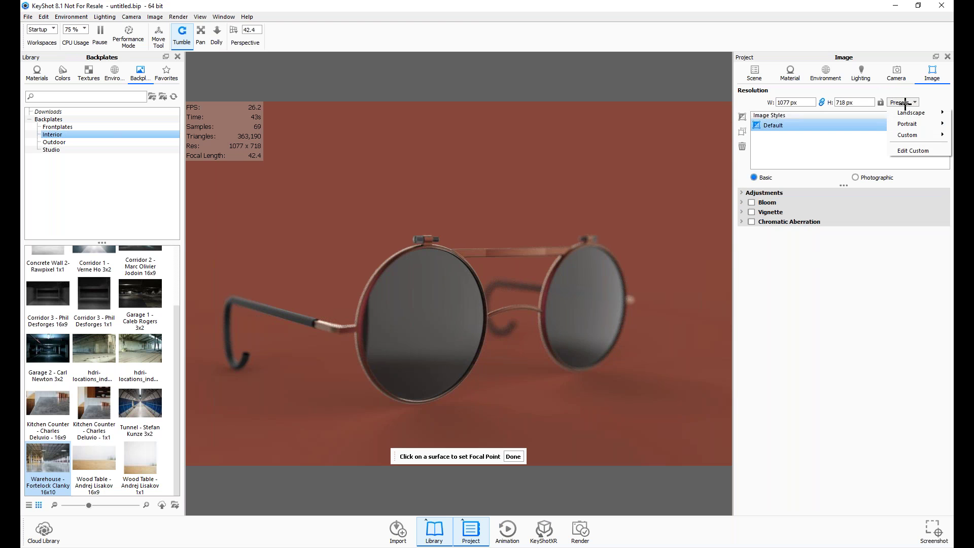
click(807, 452)
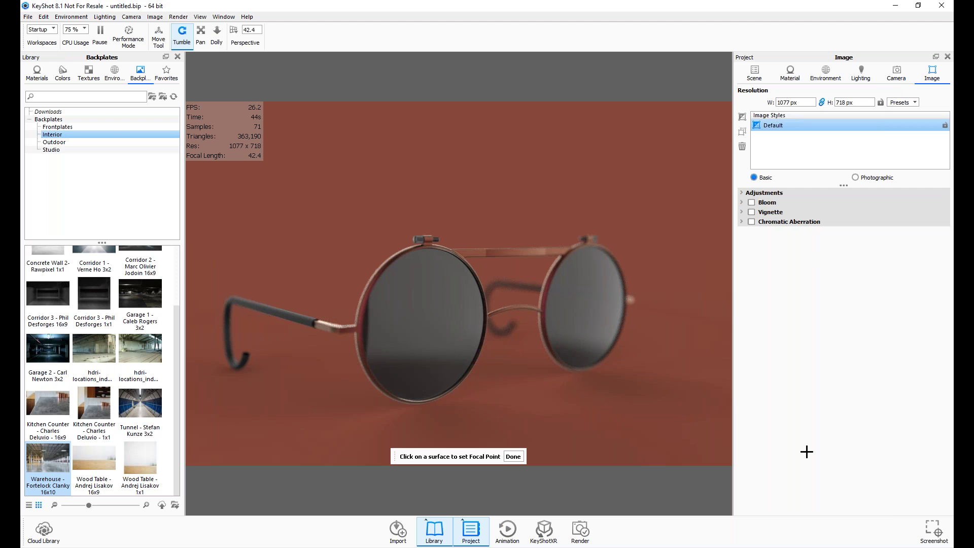
click(924, 532)
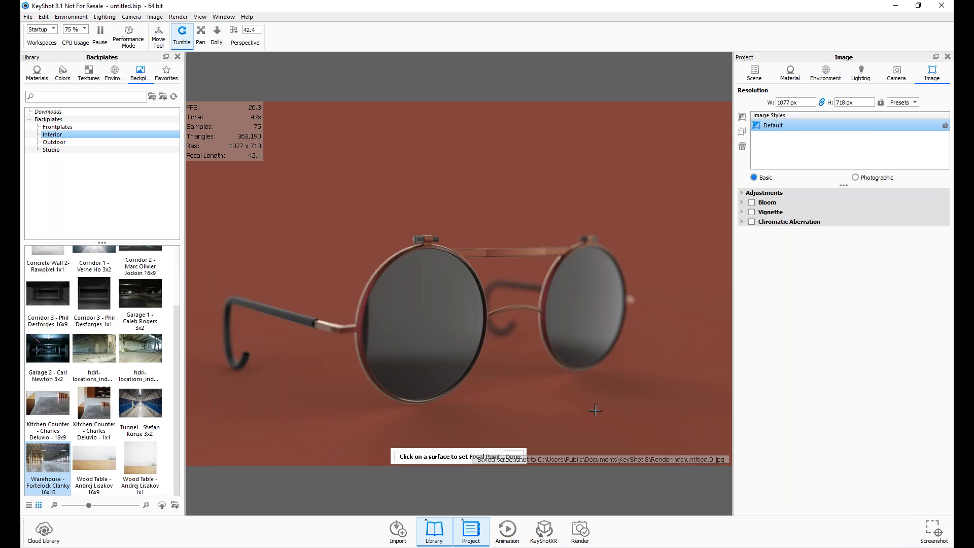
Step: Open the render settings and review the still image's format, resolution, and layers and passes options
click(580, 531)
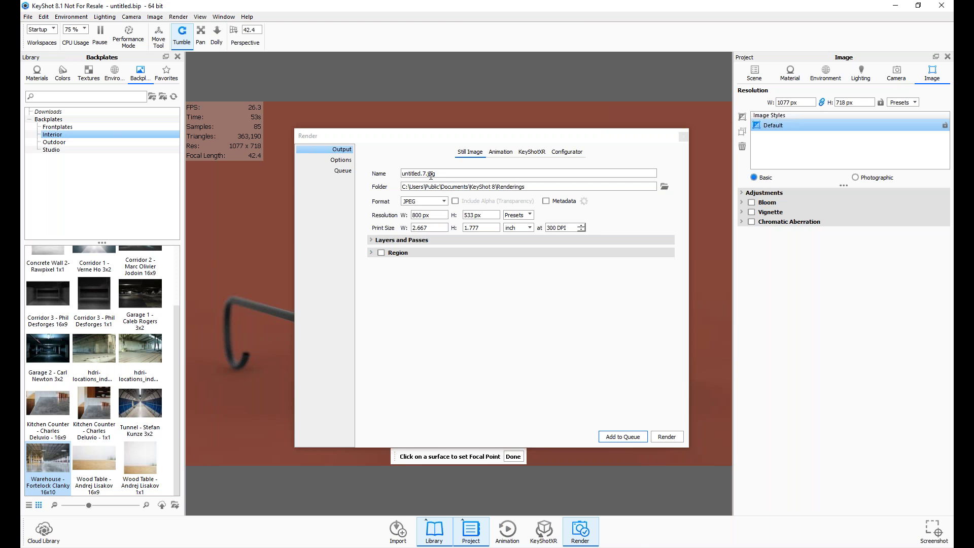
click(421, 201)
click(409, 215)
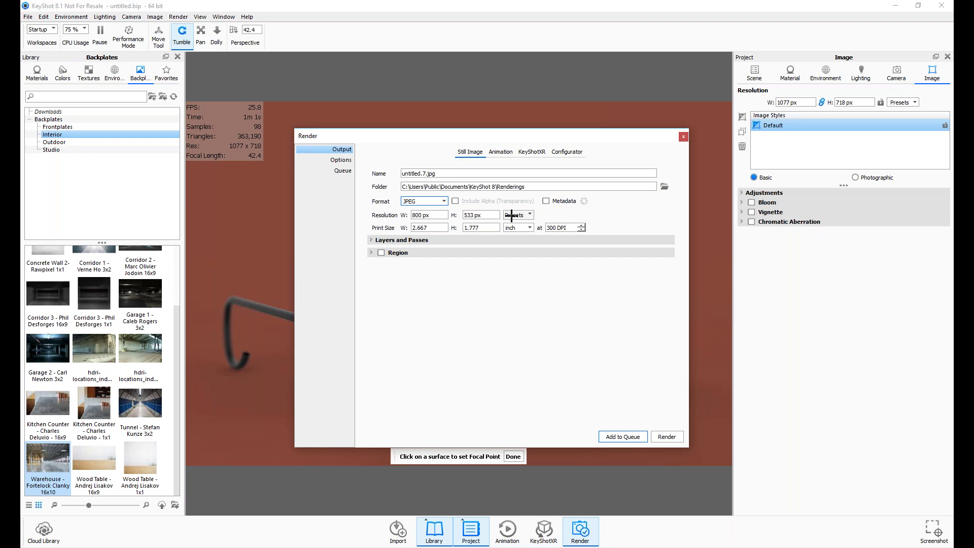
click(372, 240)
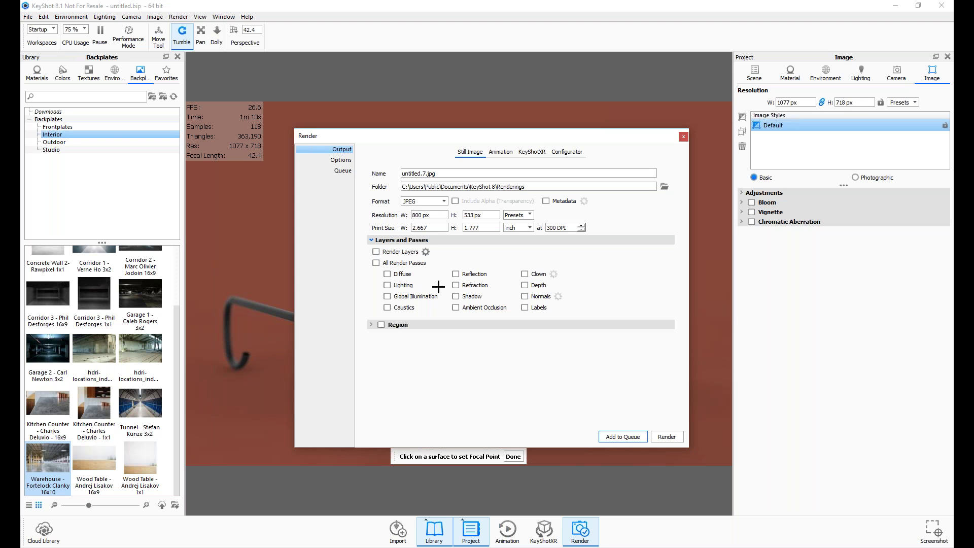
Step: Set the render quality's maximum samples to 170
click(338, 161)
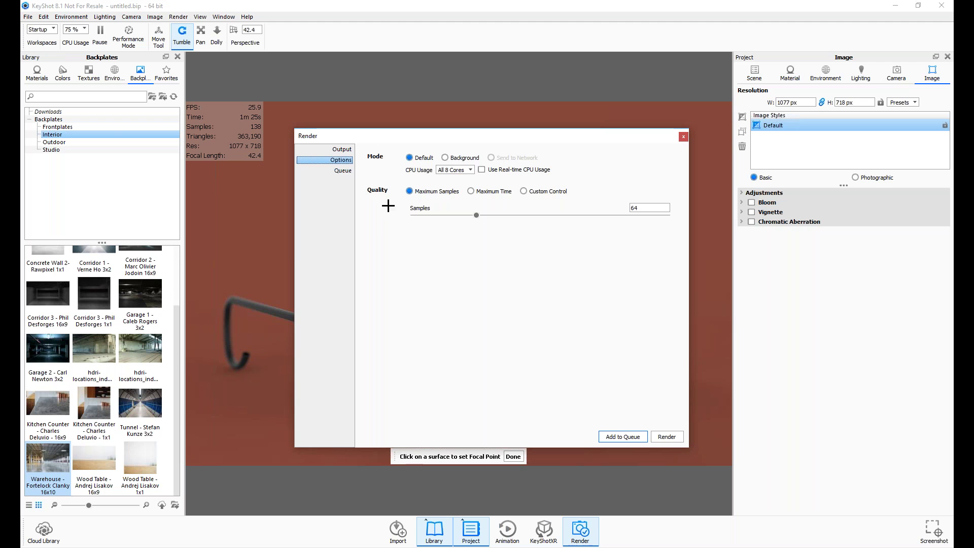
drag(441, 139, 480, 161)
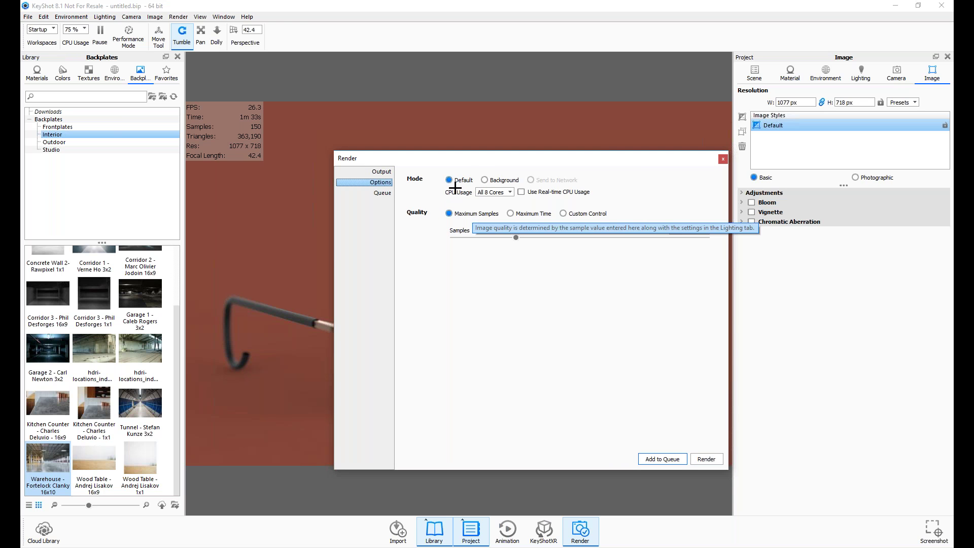
drag(468, 160, 819, 131)
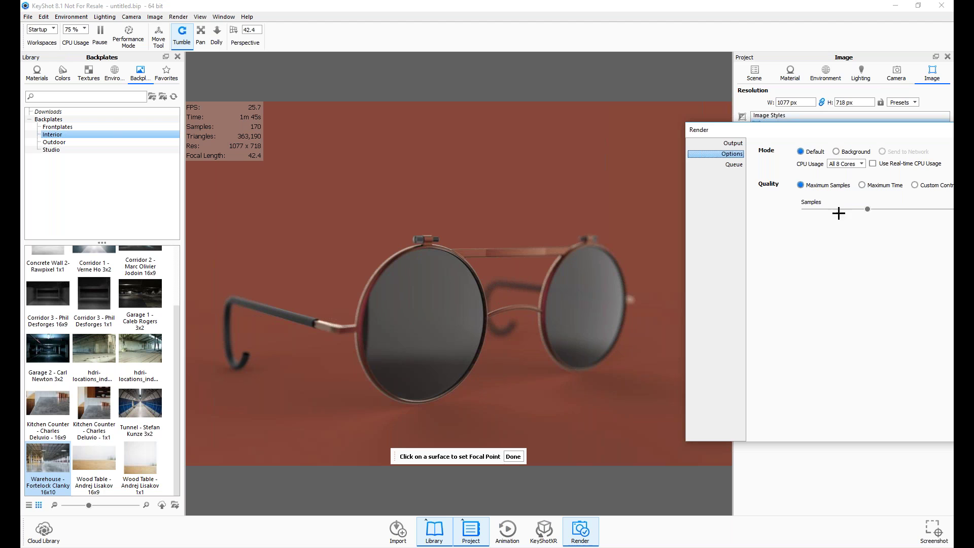
drag(846, 131, 616, 115)
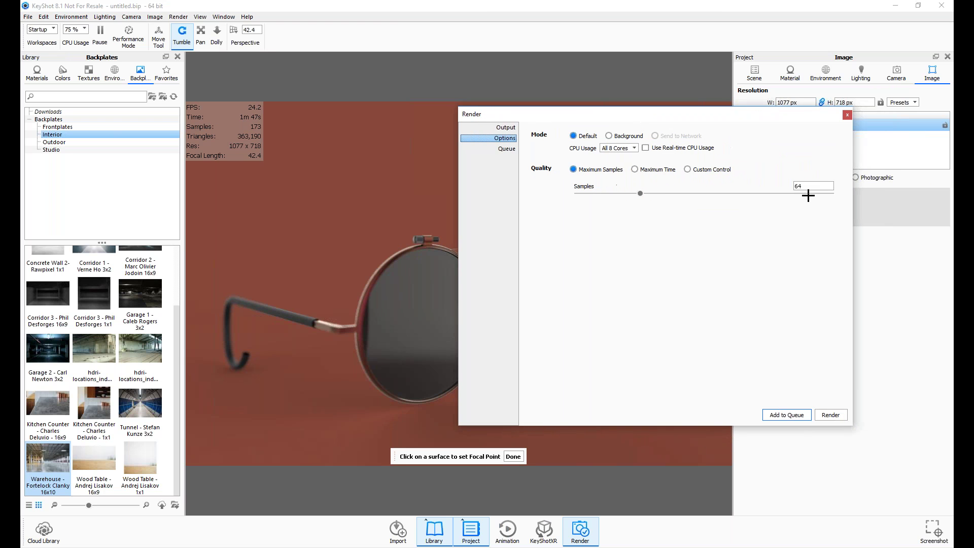
double_click(809, 186)
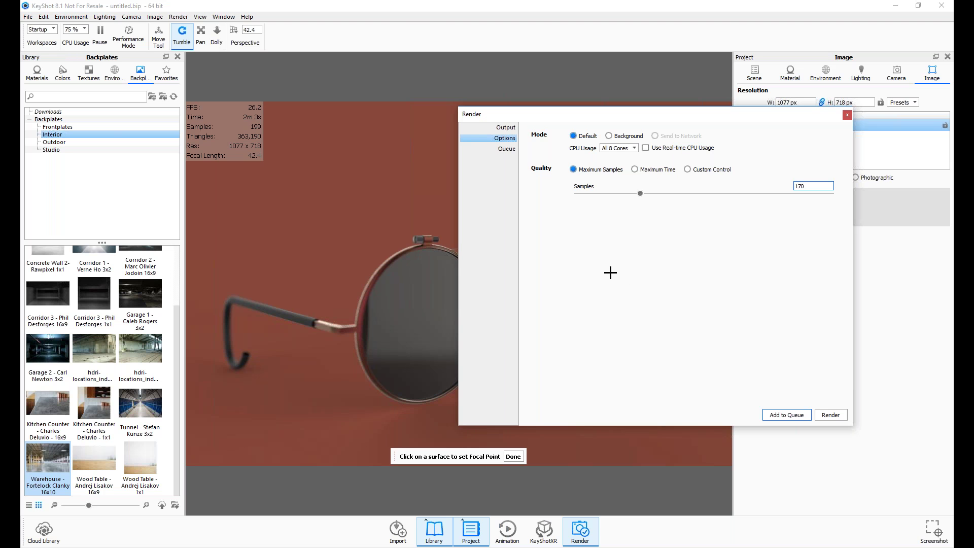
Step: Examine the render queue and its job options, and return to the render mode and quality settings
drag(655, 129, 825, 122)
click(680, 151)
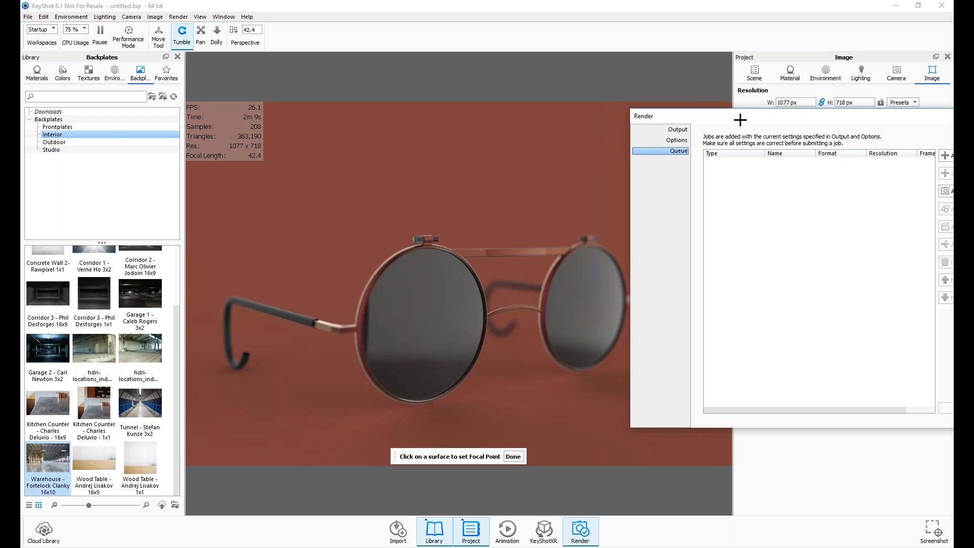
drag(741, 119, 611, 99)
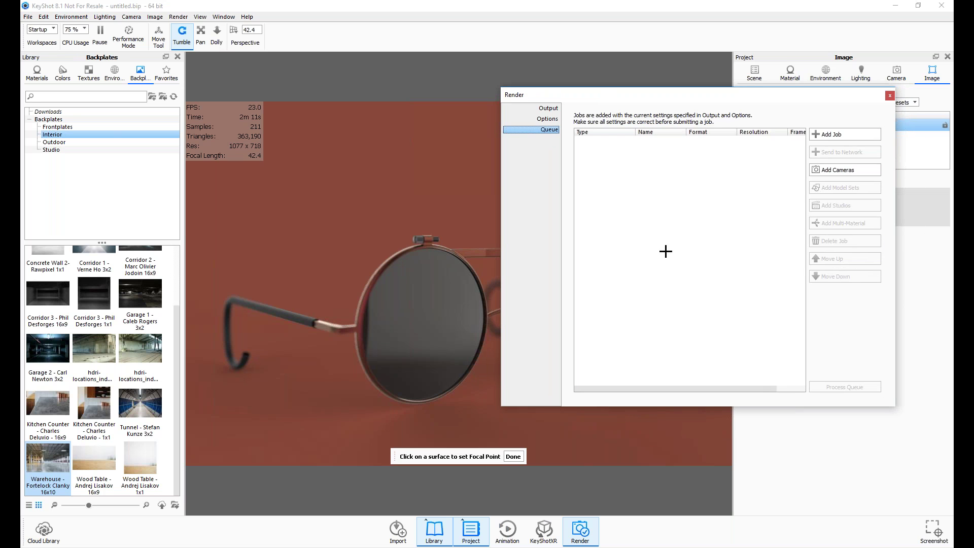
click(547, 119)
click(548, 130)
click(548, 120)
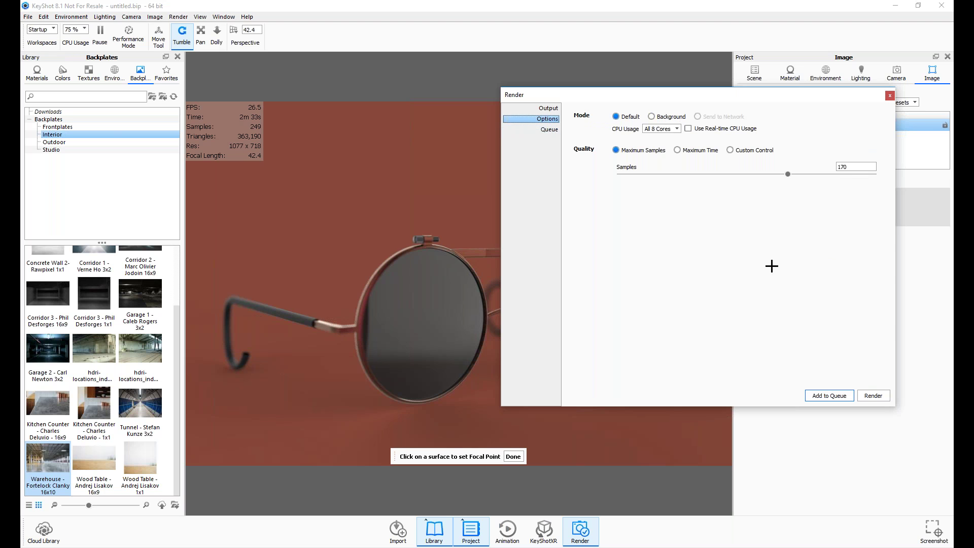
Step: Start the still-image render with the current settings, and abort it before it finishes
click(872, 396)
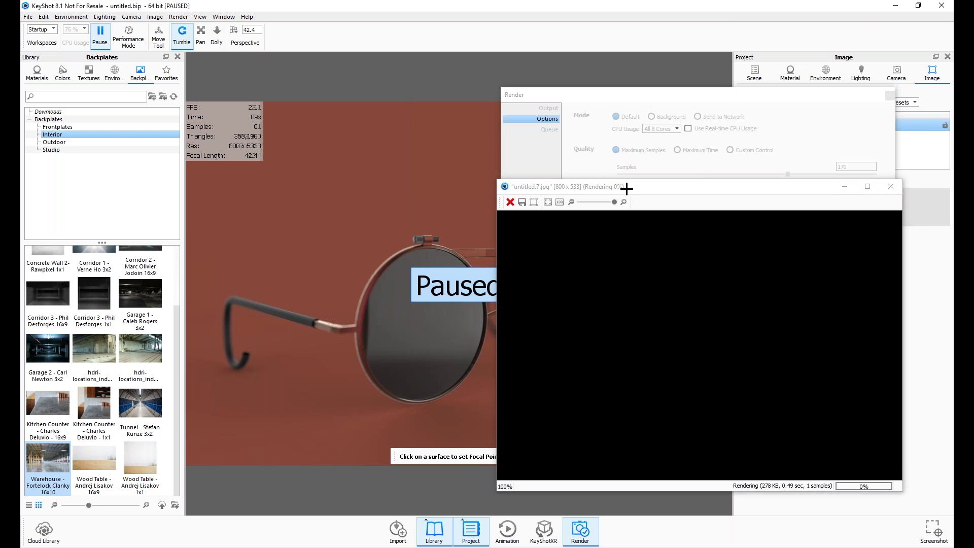
drag(627, 188, 447, 99)
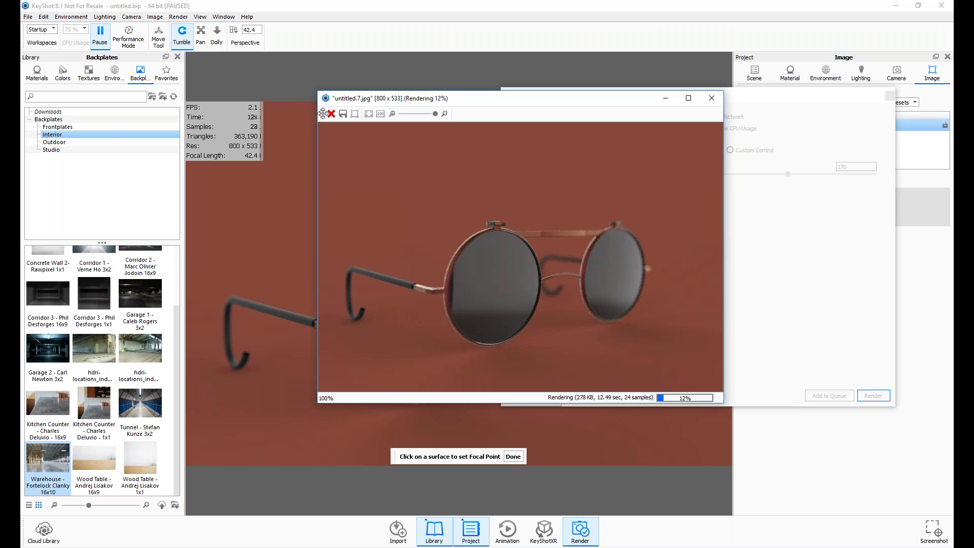
click(331, 114)
click(495, 286)
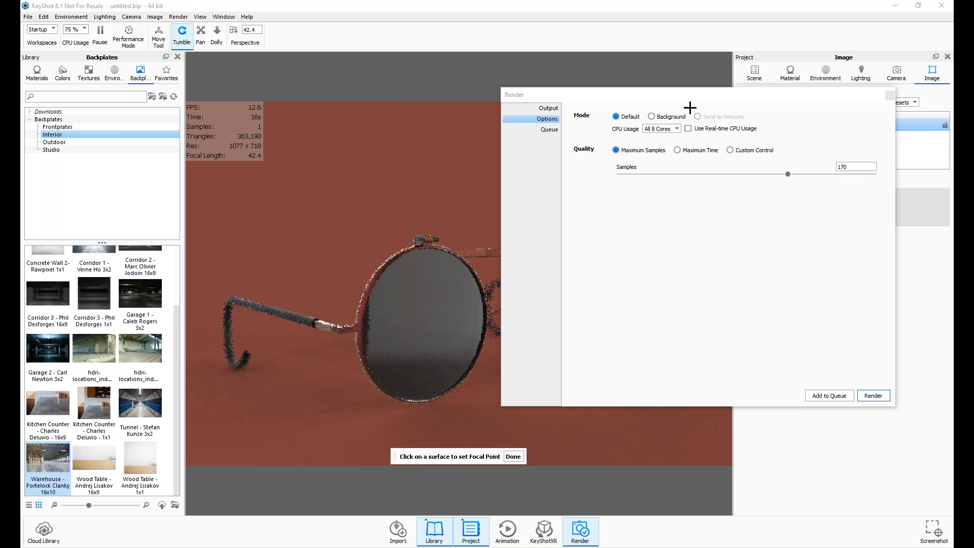
Step: Close the render settings and orbit the real-time view to see the whole pair of sunglasses from above at an angle
drag(607, 97, 453, 96)
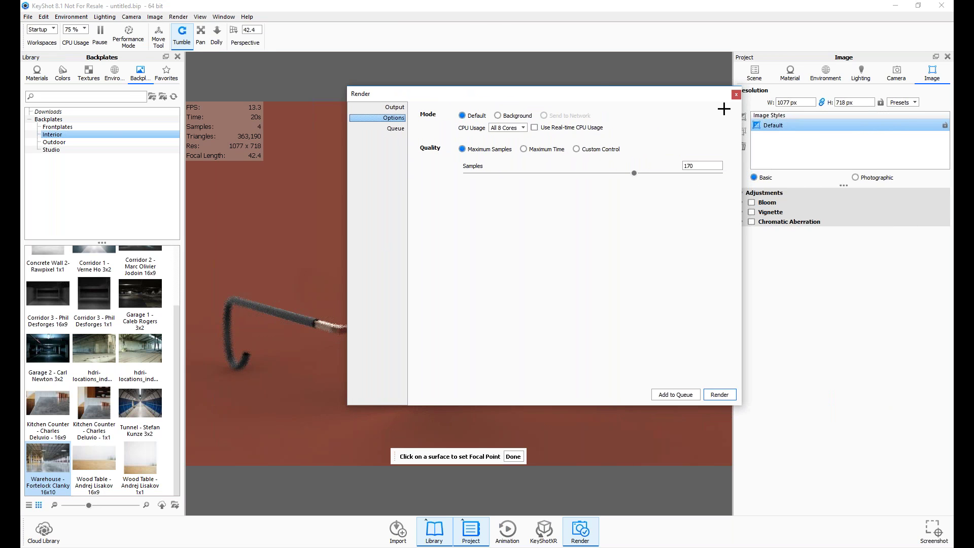
scroll(735, 97, up, 5)
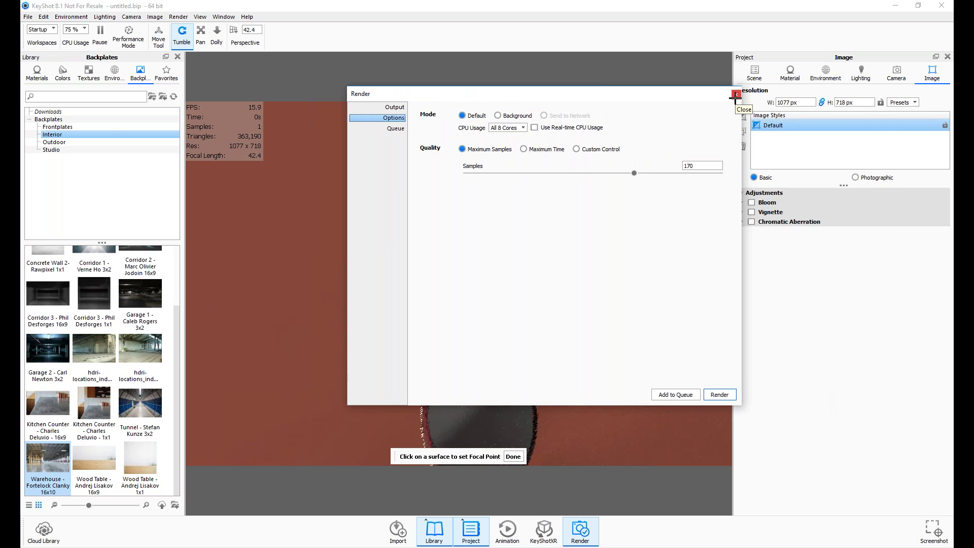
click(735, 94)
drag(481, 395, 506, 343)
scroll(507, 343, up, 4)
scroll(507, 343, down, 5)
middle_drag(507, 343, 502, 270)
drag(501, 270, 397, 302)
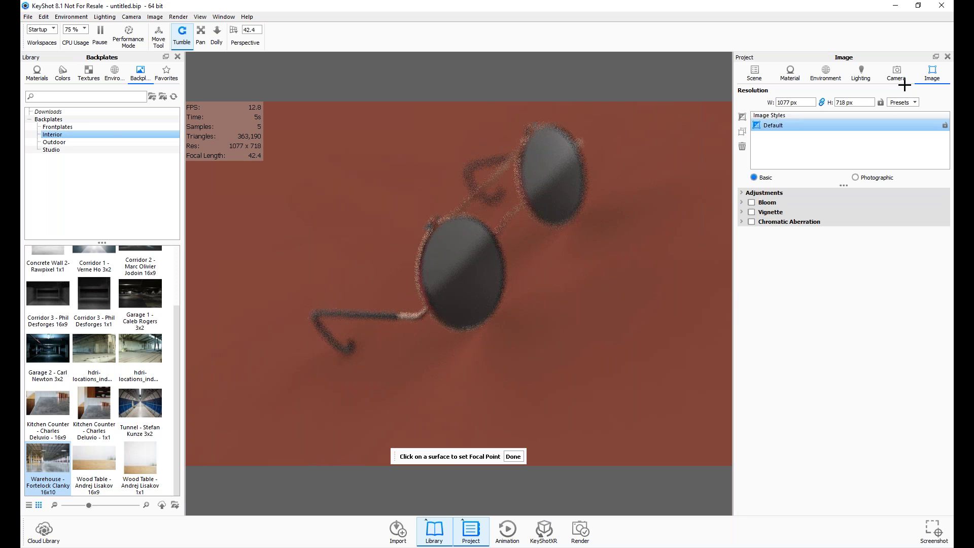
Step: Show the sunglasses' material settings, and switch to the Webinar Priorities slide in Google Slides
click(790, 75)
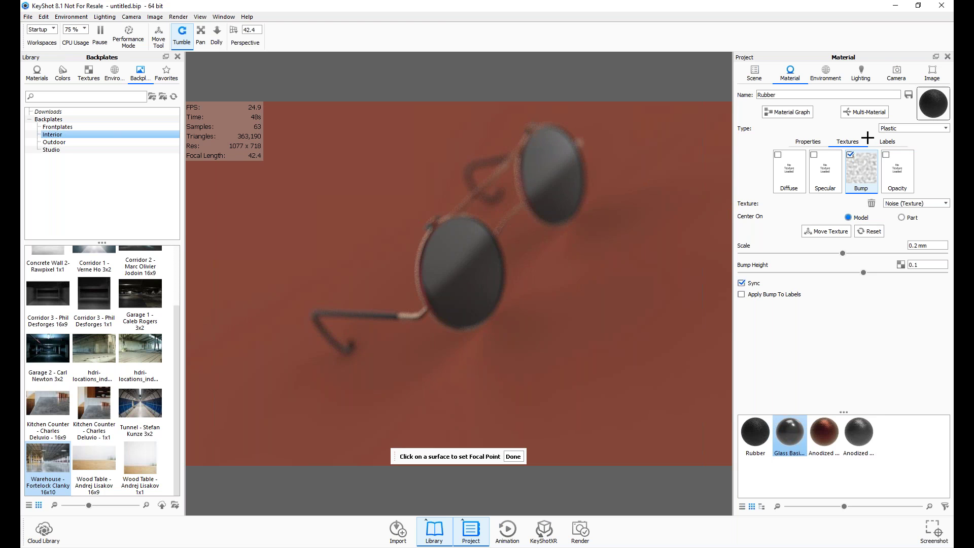
mouse_move(962, 83)
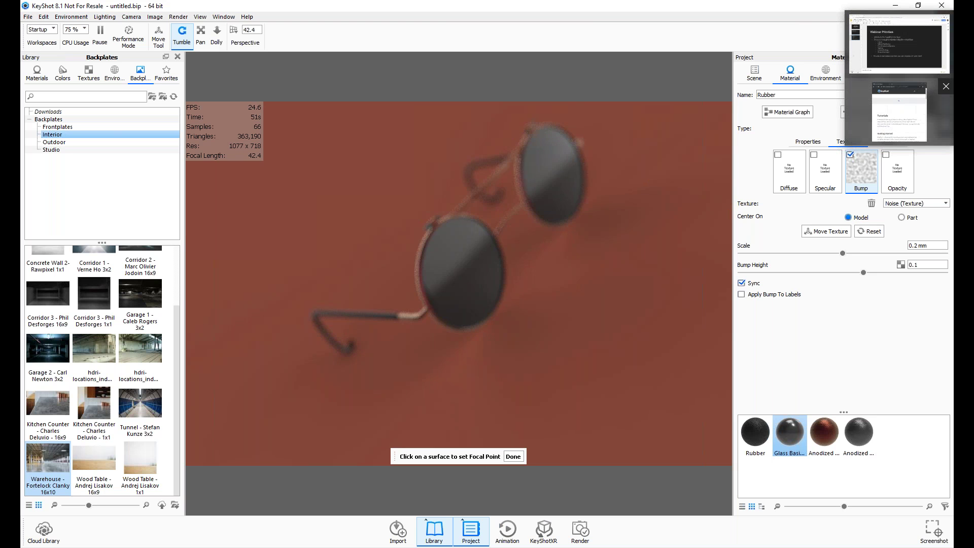
click(898, 114)
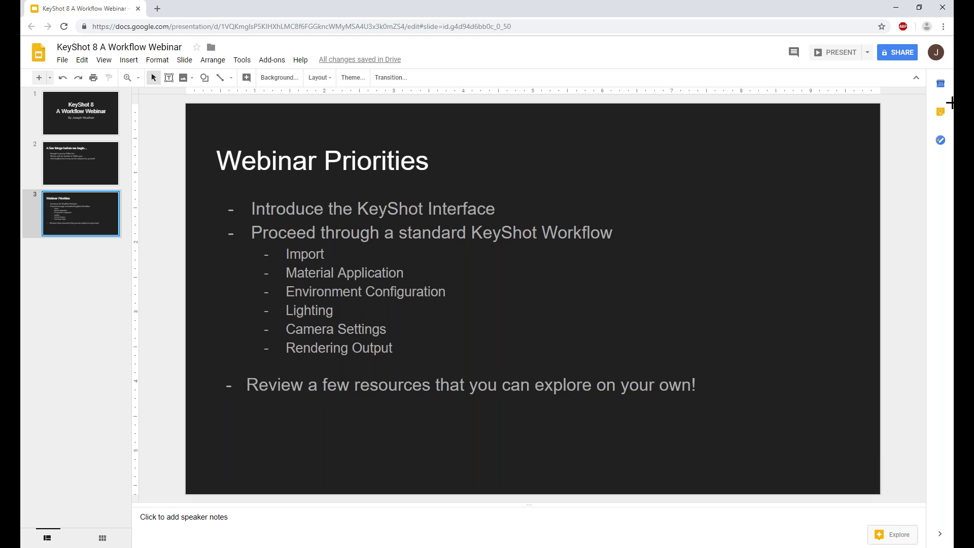
mouse_move(952, 103)
click(898, 114)
drag(755, 65, 579, 1)
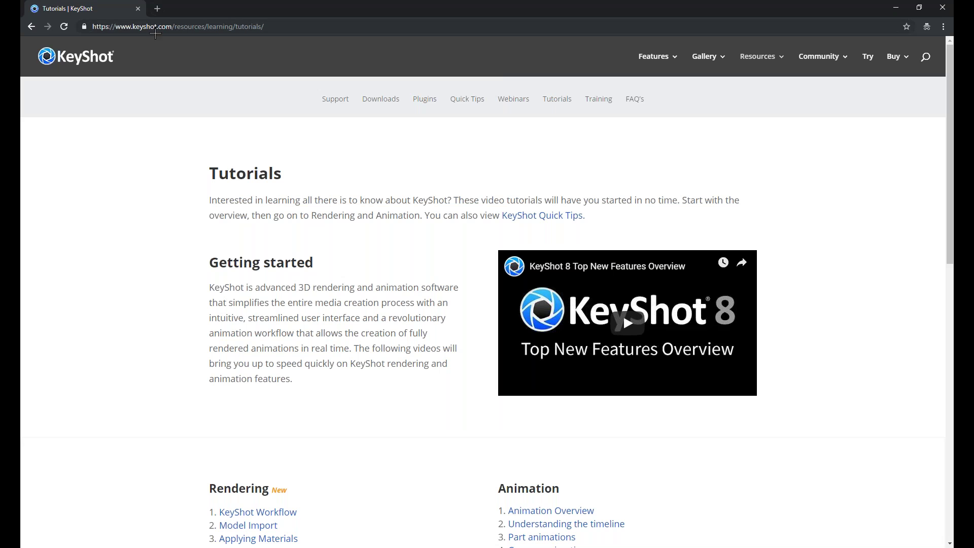
key(F5)
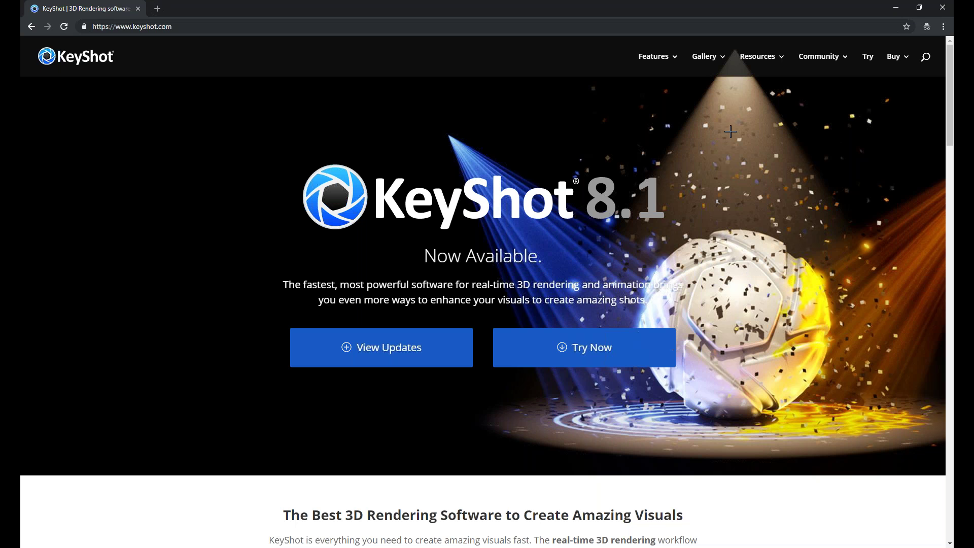
Step: Open the Customer Spotlights gallery and look through the company renderings down to the end and back
mouse_move(714, 61)
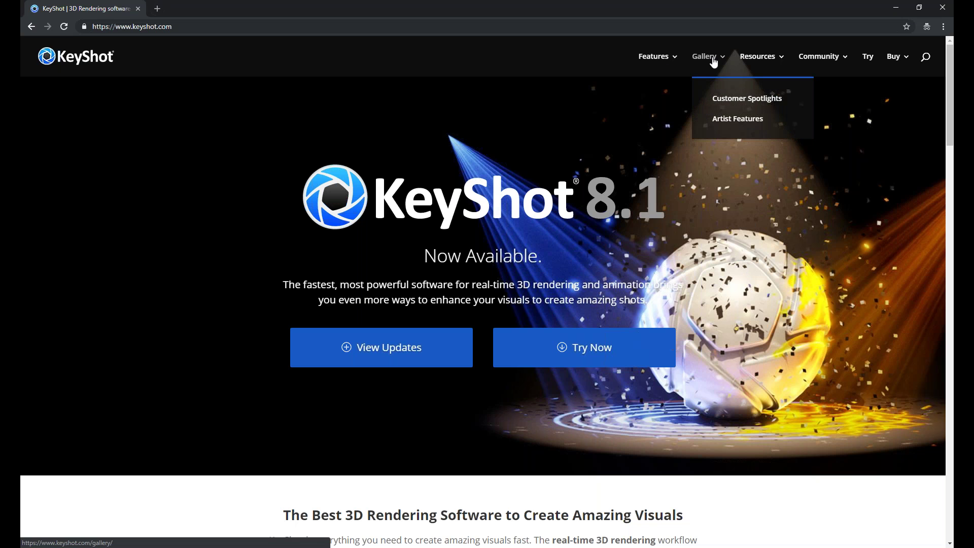
click(768, 100)
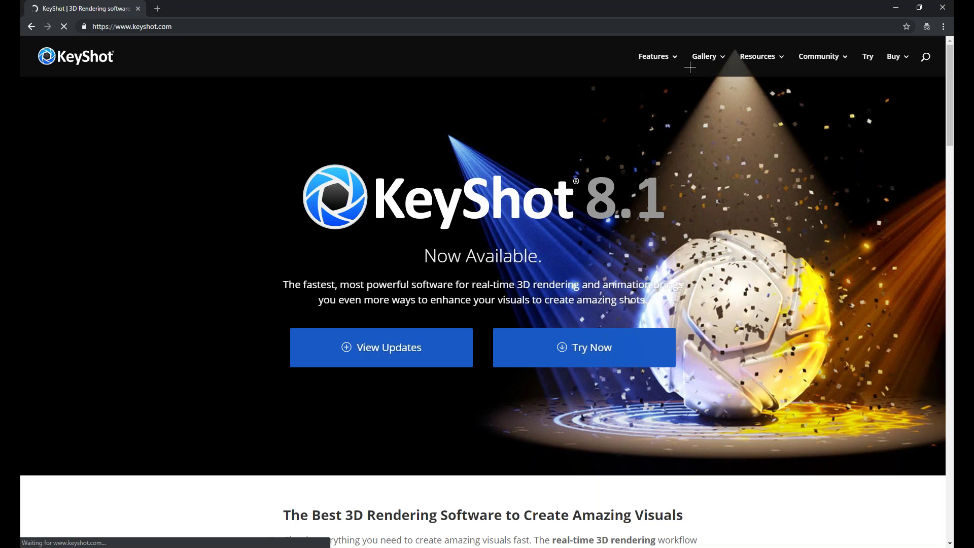
mouse_move(705, 58)
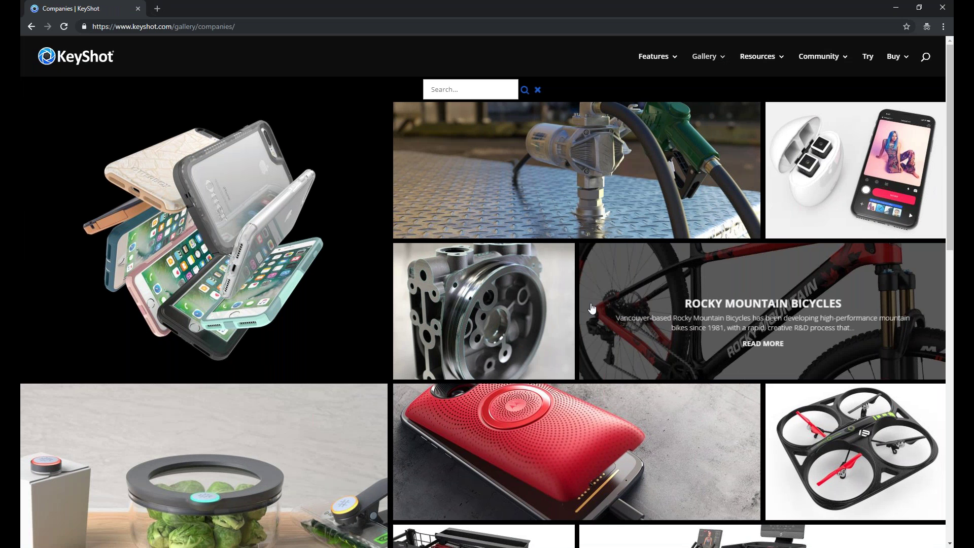
scroll(604, 276, down, 2)
scroll(318, 217, down, 4)
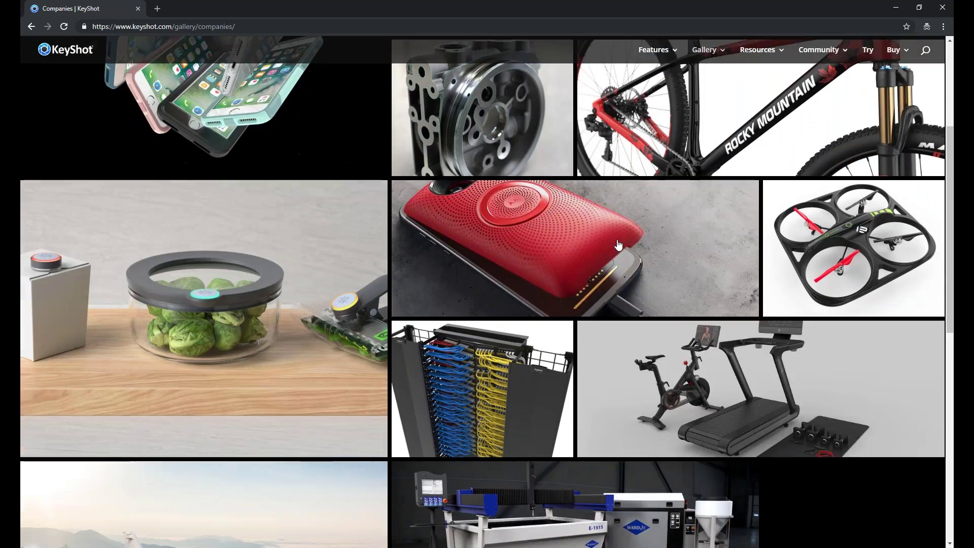
scroll(687, 363, down, 6)
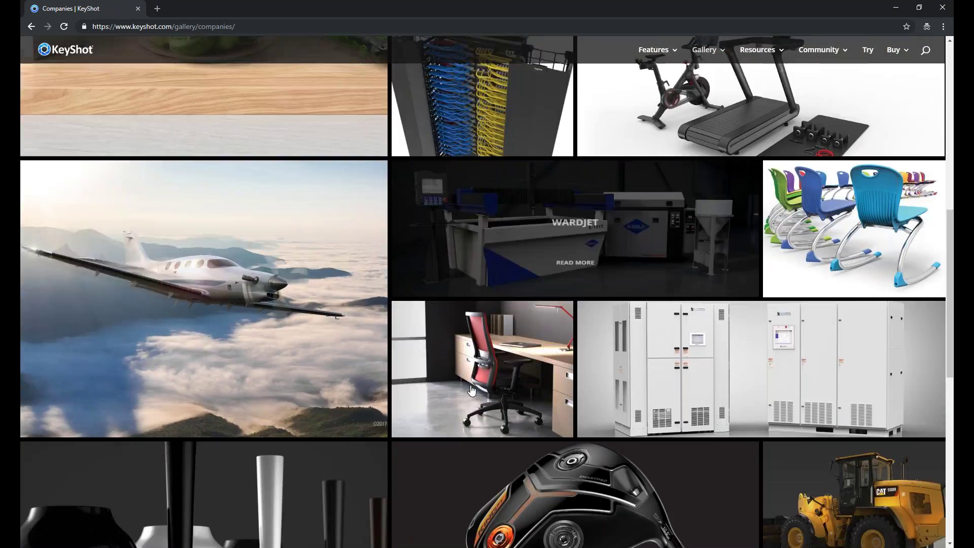
scroll(511, 406, down, 3)
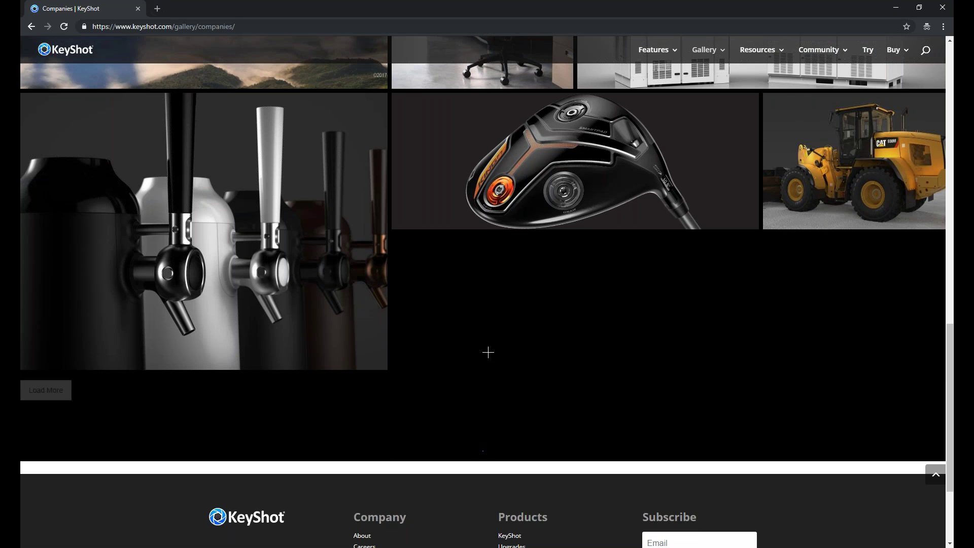
scroll(492, 355, up, 1)
scroll(494, 355, up, 12)
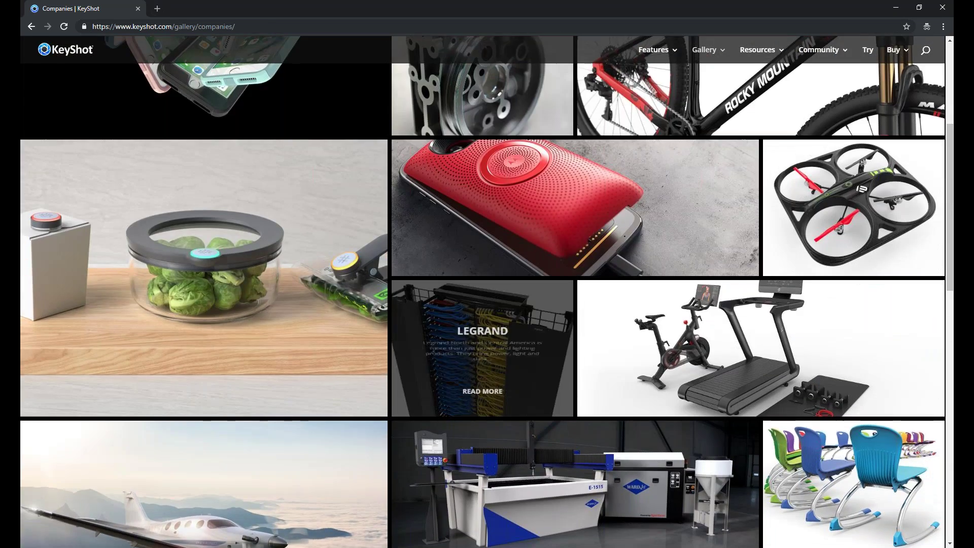
scroll(487, 355, up, 5)
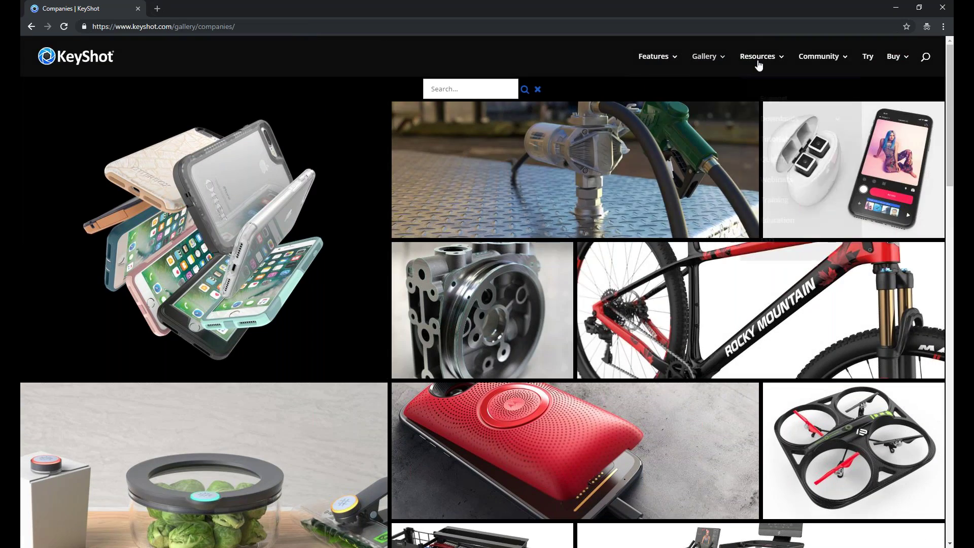
Step: Open the Artist Features gallery and look through the featured artists' renderings
mouse_move(708, 56)
click(740, 118)
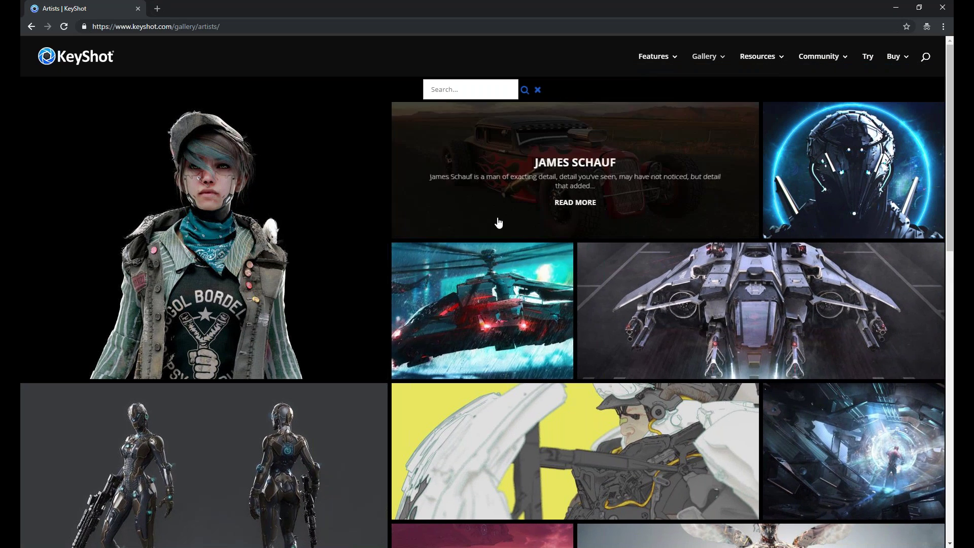
scroll(533, 375, down, 2)
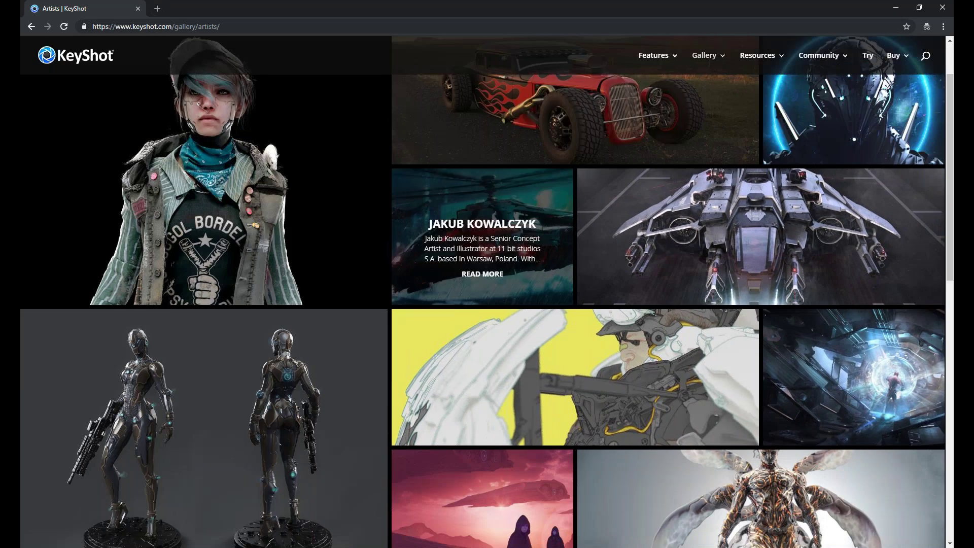
scroll(503, 413, down, 3)
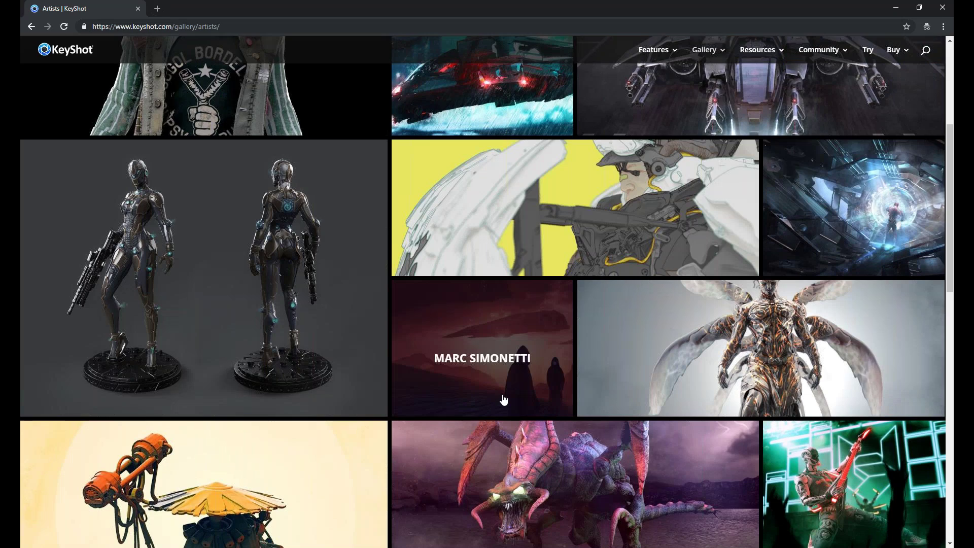
scroll(501, 397, down, 3)
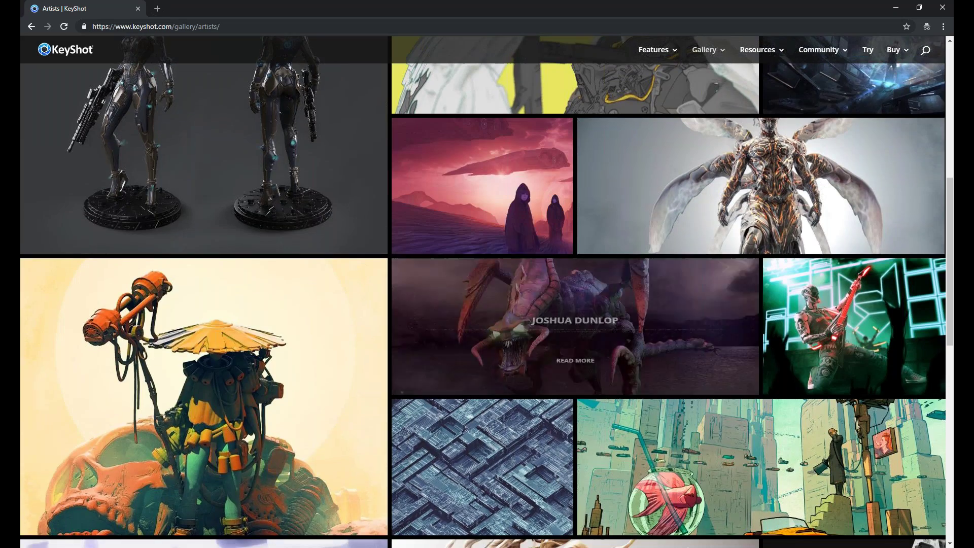
scroll(357, 377, down, 3)
scroll(637, 459, down, 4)
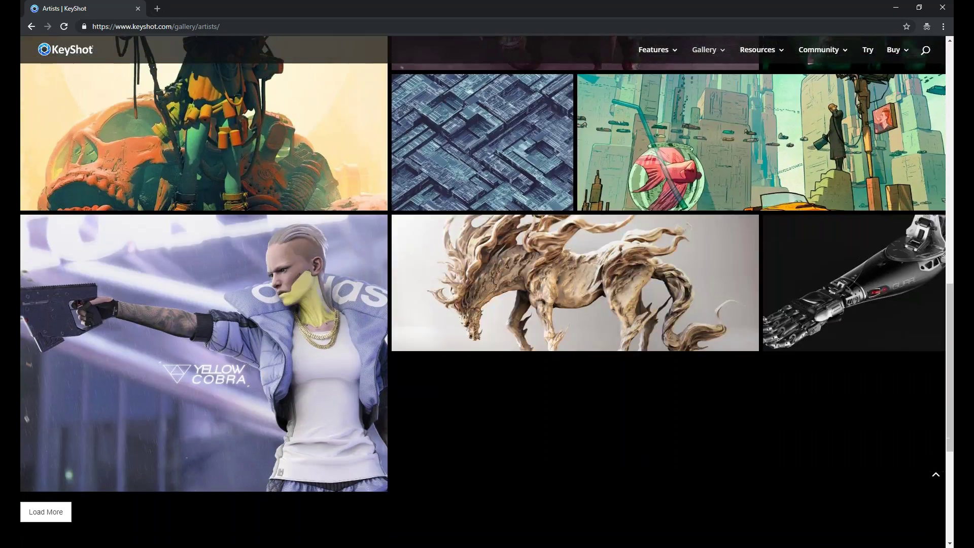
Step: Open the KeyShot Plugins download page and examine the LiveLinking section and the Luxion and third-party plugins
mouse_move(777, 60)
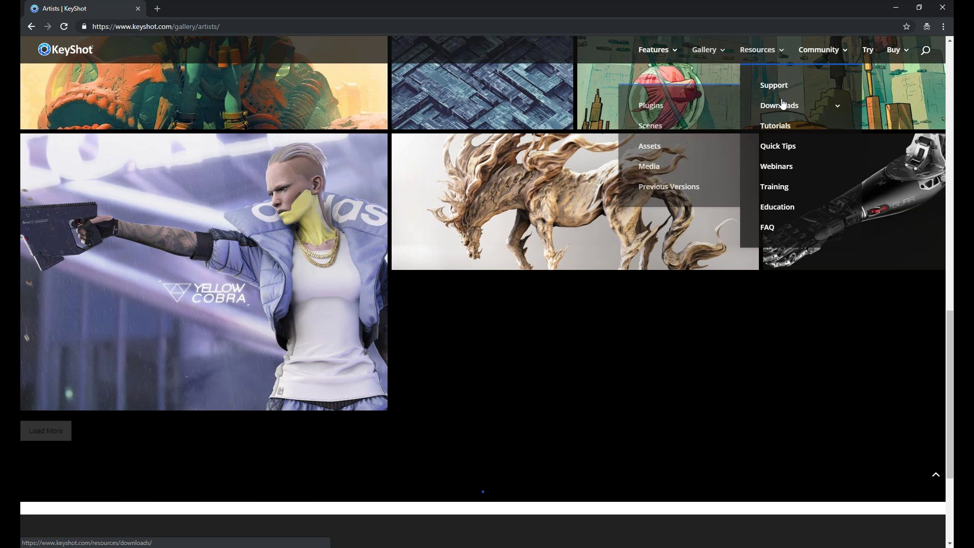
mouse_move(782, 106)
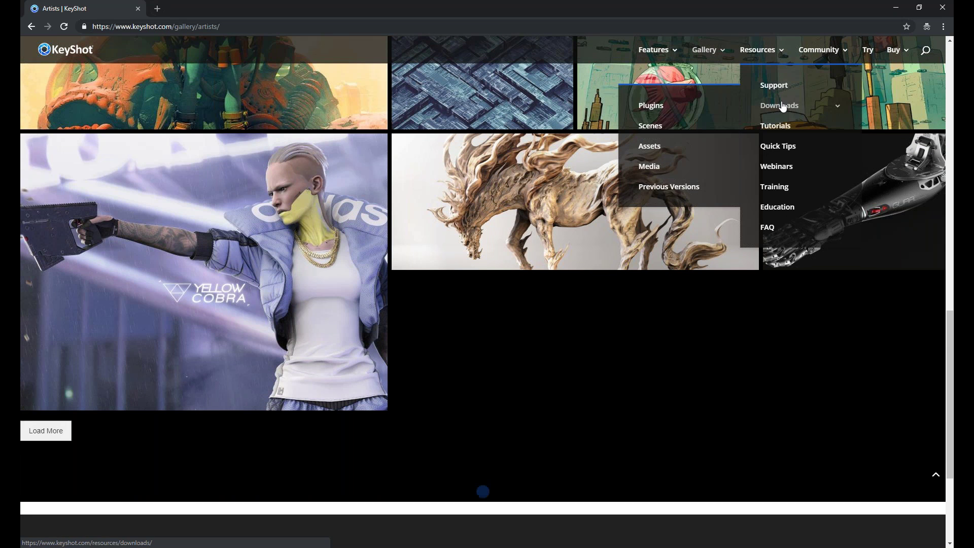
click(696, 170)
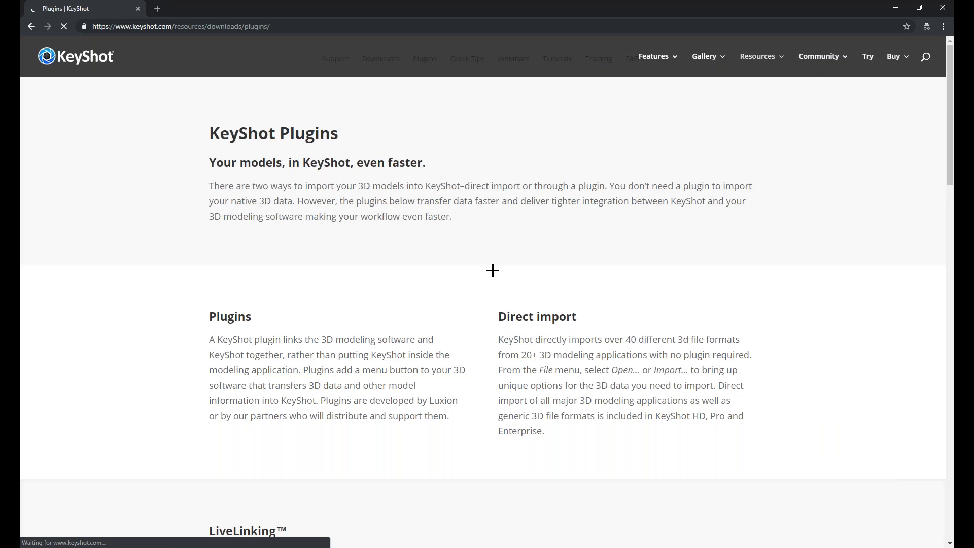
scroll(487, 279, down, 8)
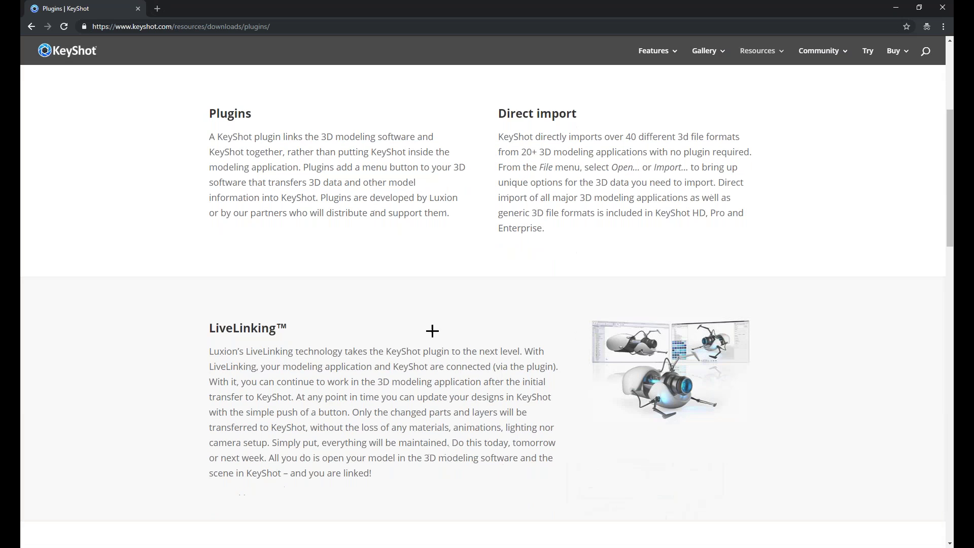
scroll(497, 344, down, 4)
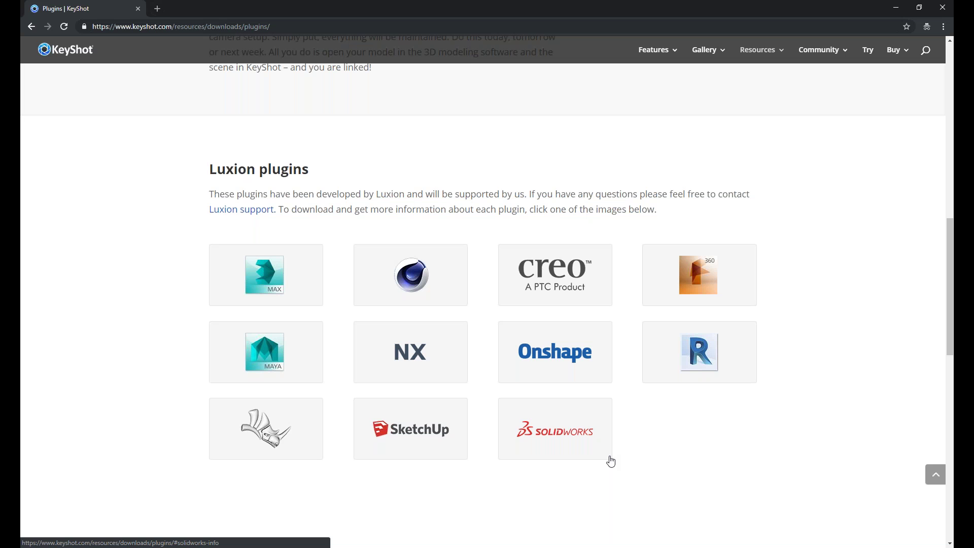
scroll(606, 460, down, 7)
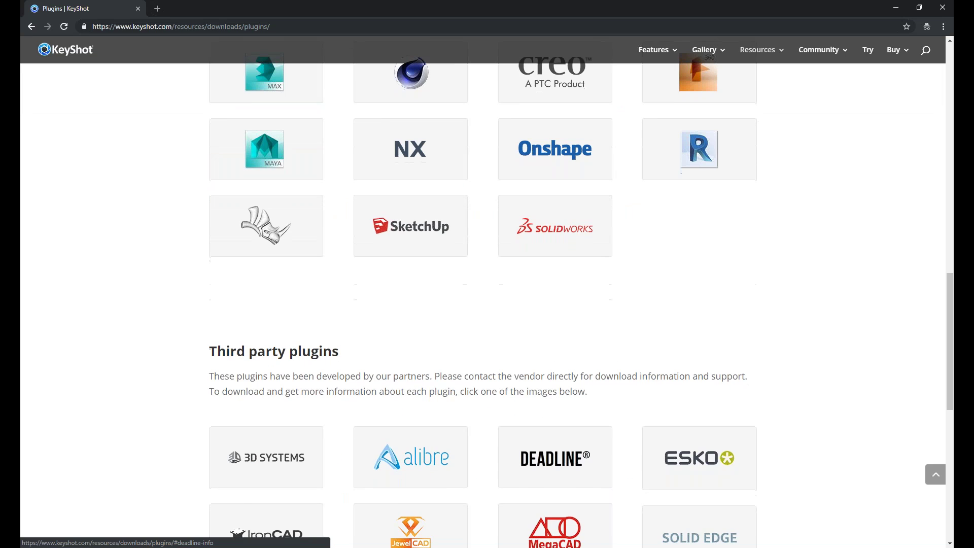
scroll(652, 404, down, 2)
scroll(464, 305, up, 4)
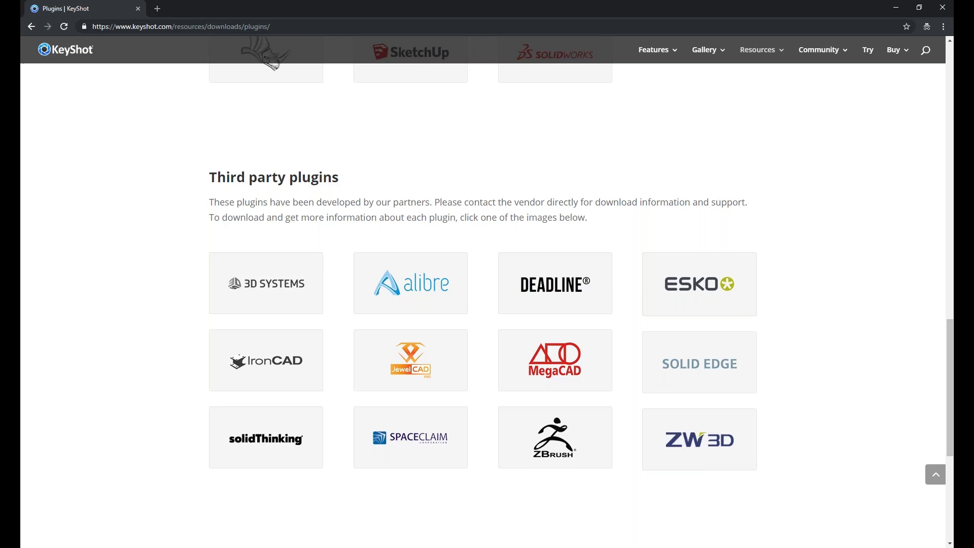
Step: Open the Tutorials page and review the rendering and animation tutorials, manuals and plugin guides
mouse_move(759, 56)
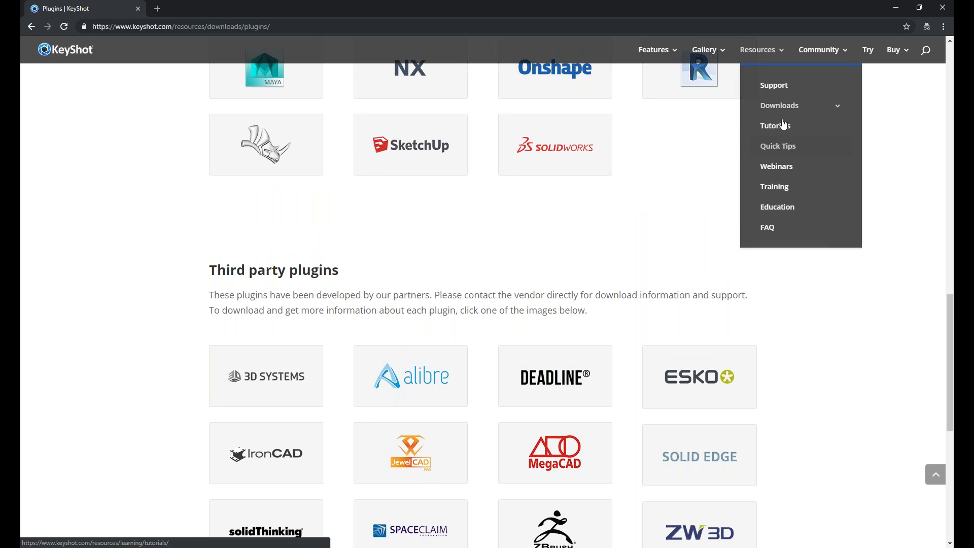
click(792, 128)
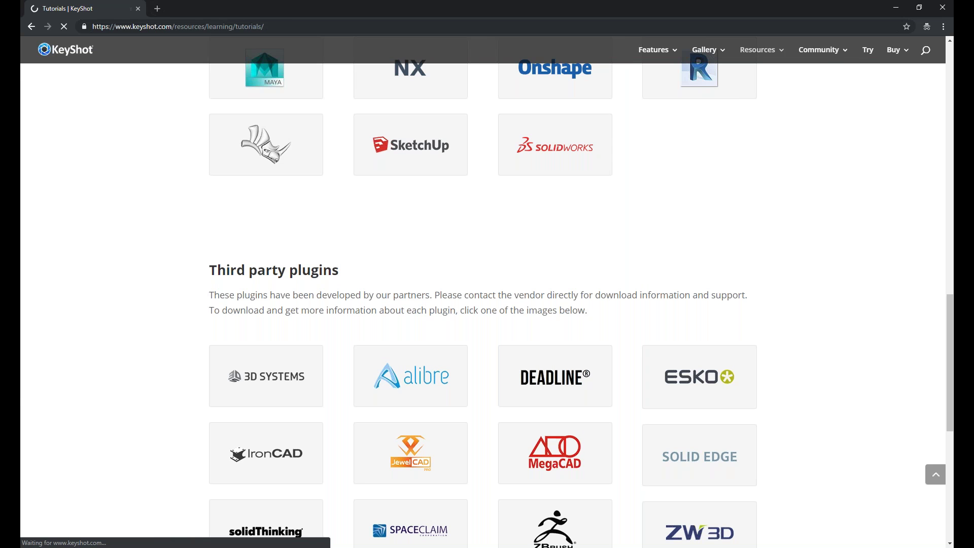
scroll(588, 209, down, 3)
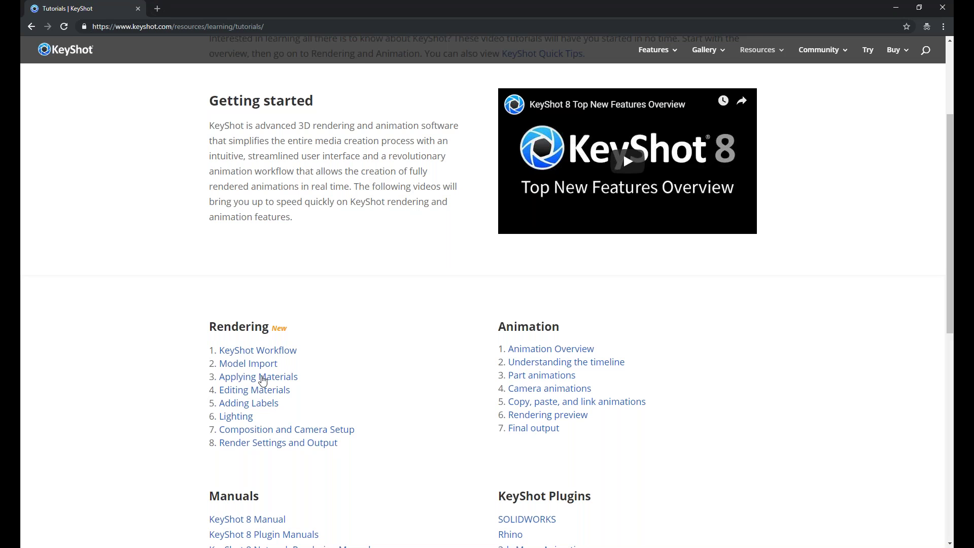
scroll(260, 214, down, 2)
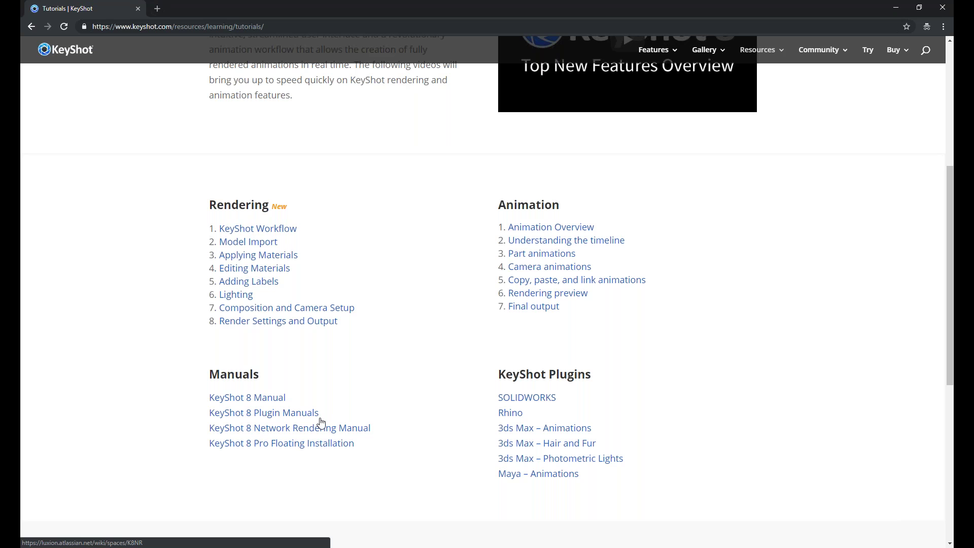
Step: Open the KeyShot purchase page and compare the prices and features of the HD, Pro, Pro Floating and Enterprise editions
scroll(511, 273, up, 2)
scroll(511, 273, up, 4)
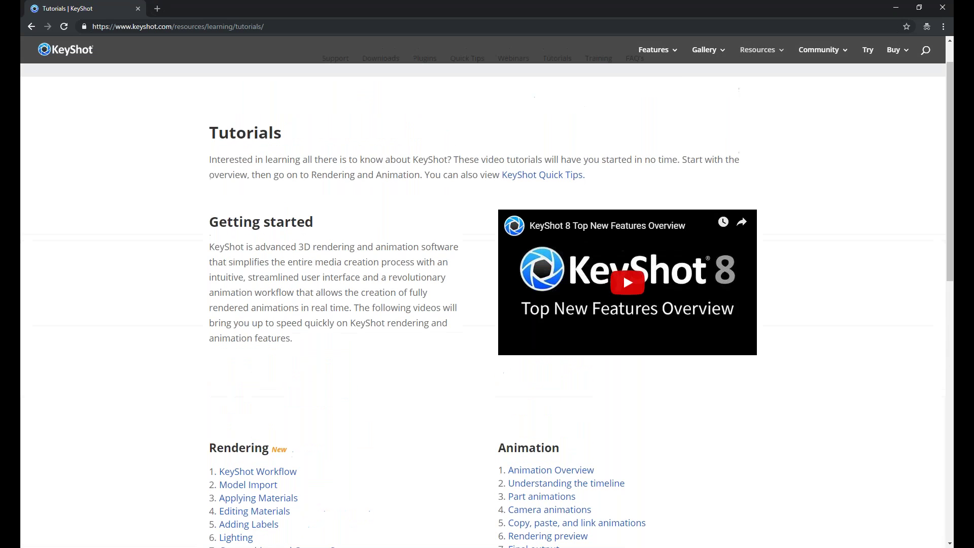
mouse_move(757, 50)
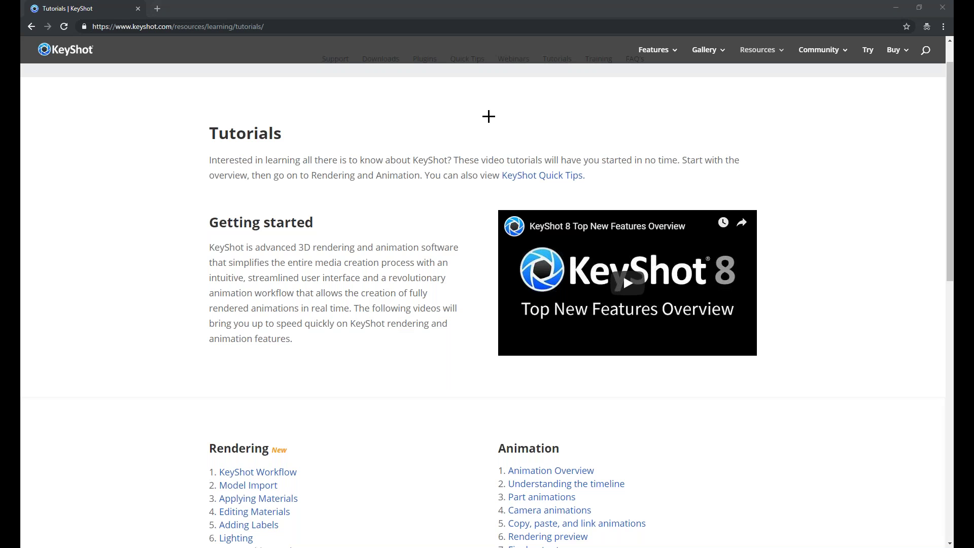
click(487, 115)
drag(734, 7, 913, 2)
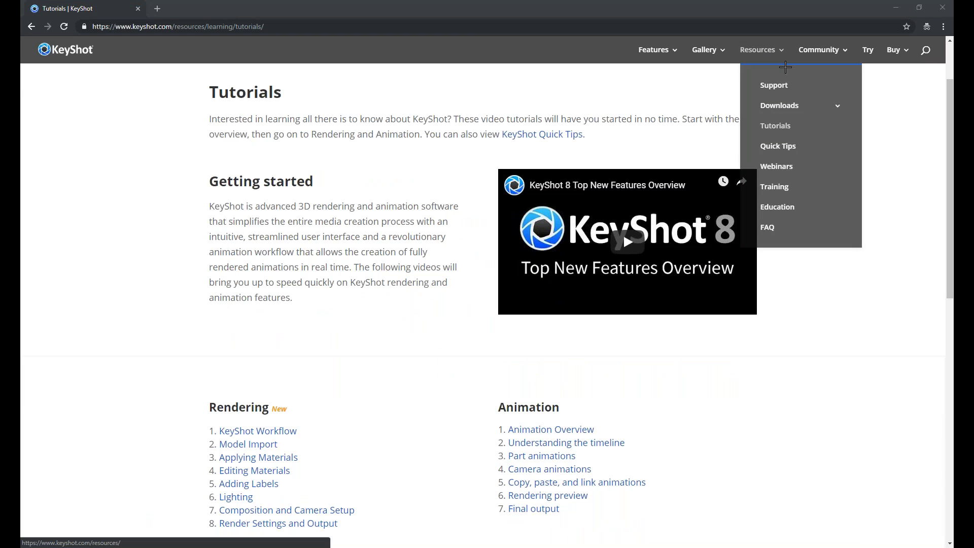
mouse_move(899, 50)
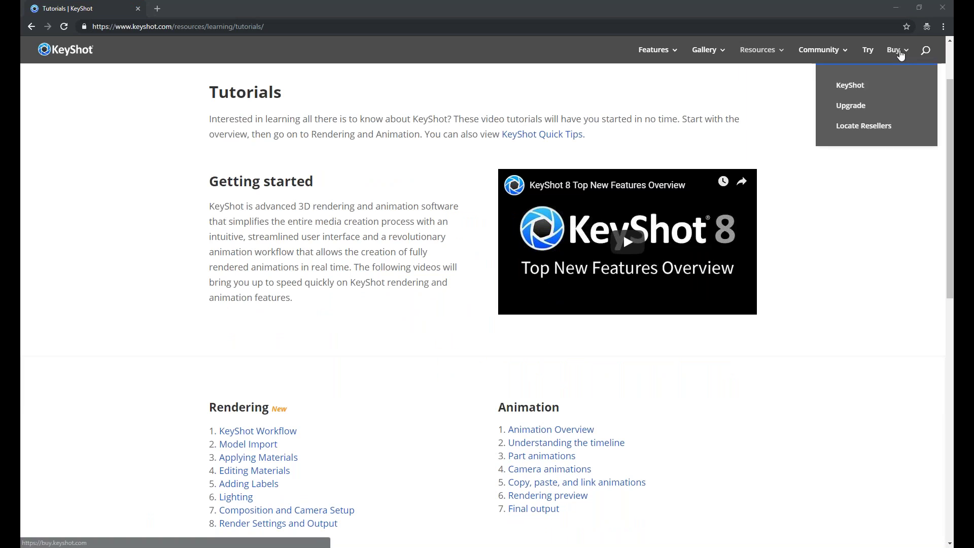
click(856, 86)
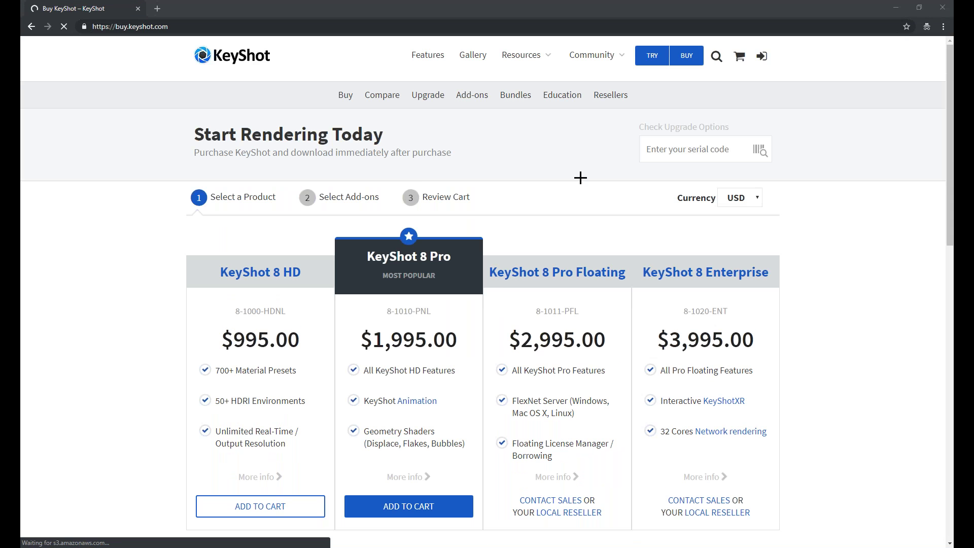
scroll(251, 233, down, 1)
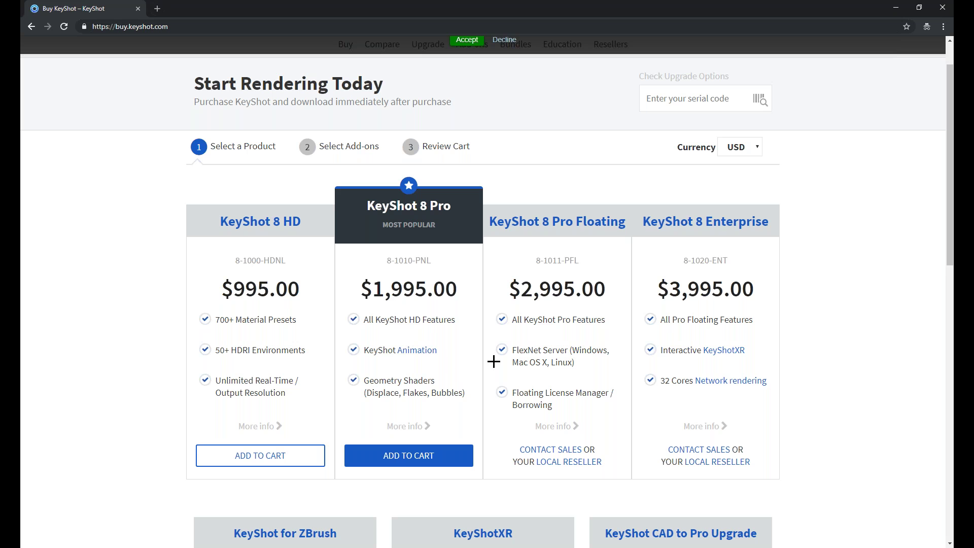
scroll(556, 241, down, 3)
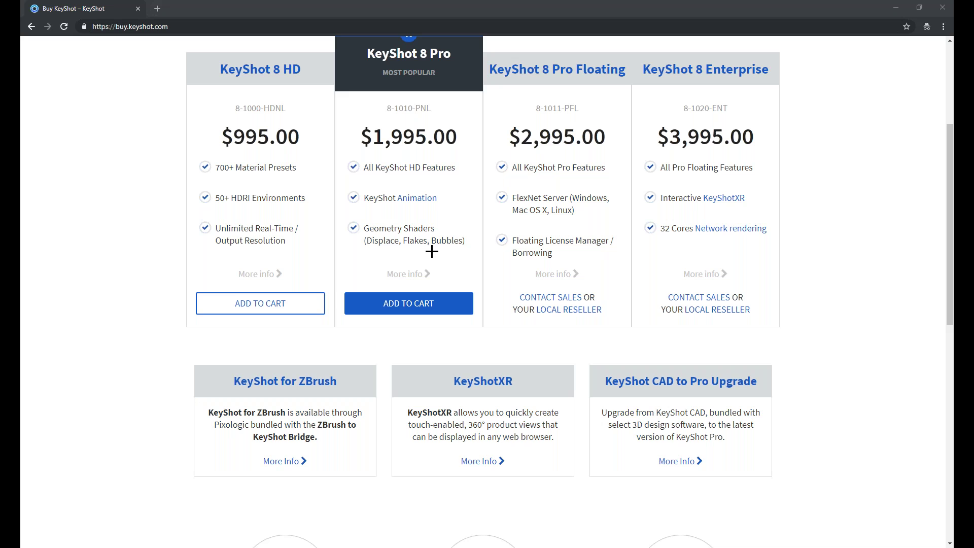
scroll(242, 98, up, 2)
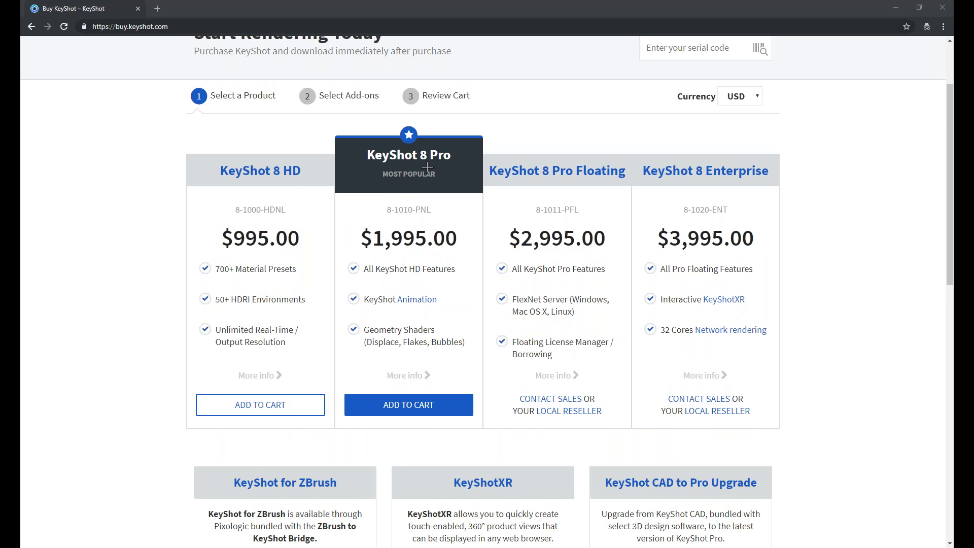
scroll(421, 225, down, 1)
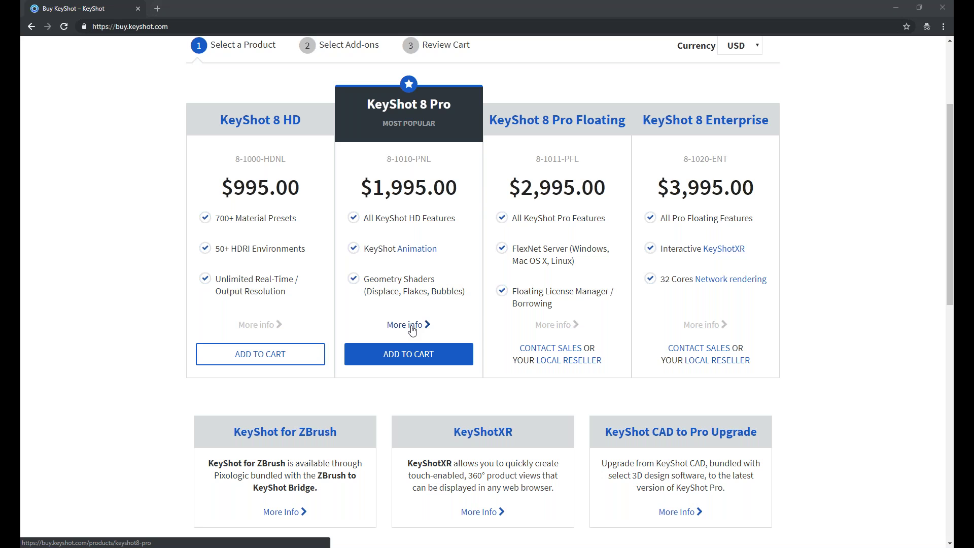
Step: Review the full feature list on the KeyShot 8 Pro product page and return to the purchase overview
click(412, 327)
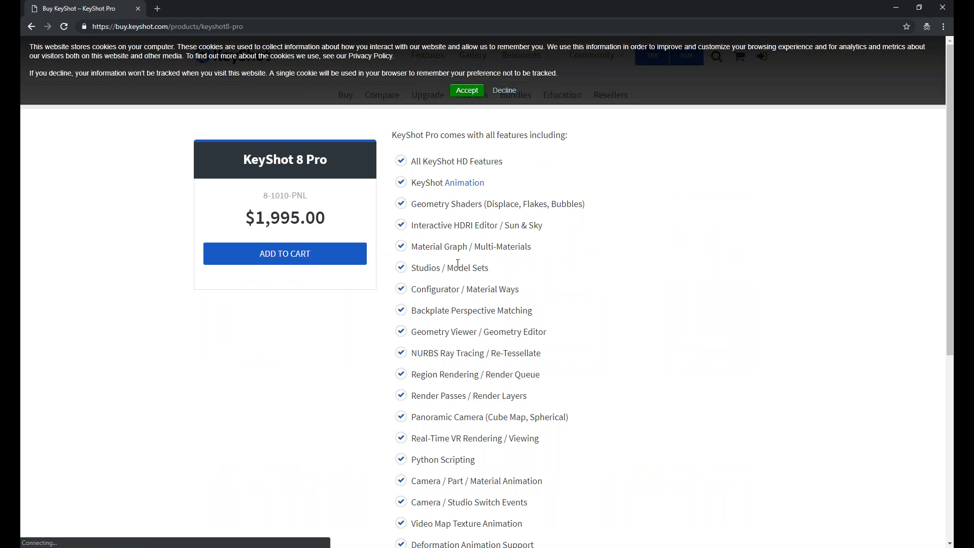
scroll(606, 347, down, 2)
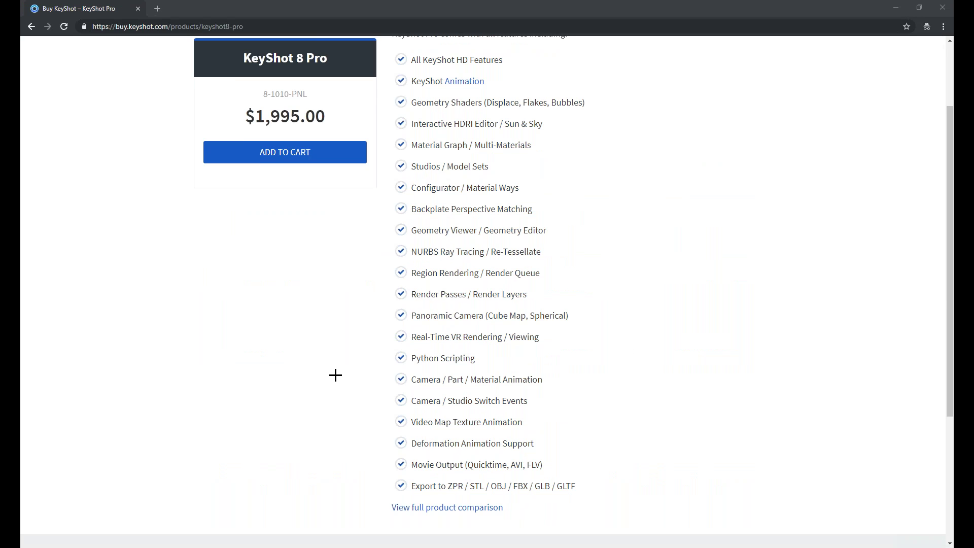
scroll(336, 375, up, 2)
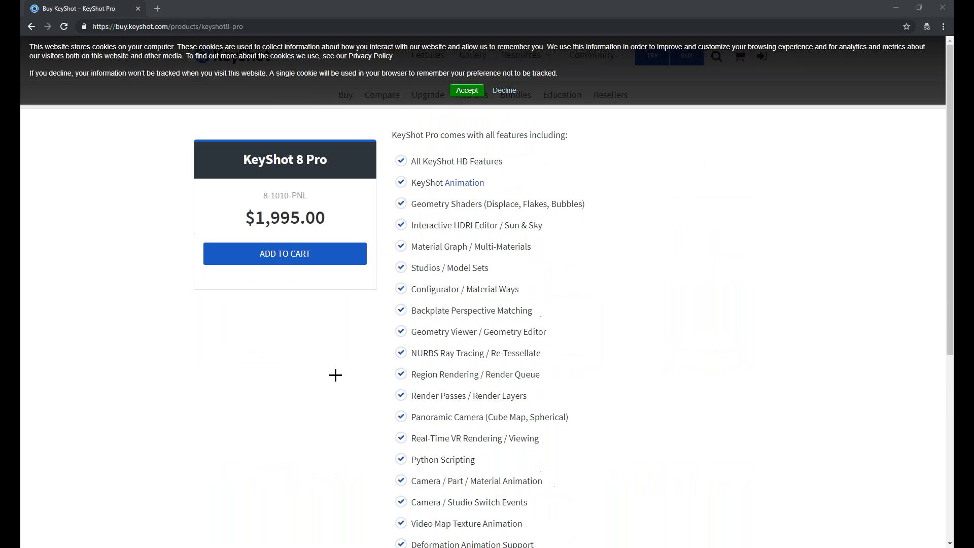
scroll(124, 92, down, 1)
click(31, 27)
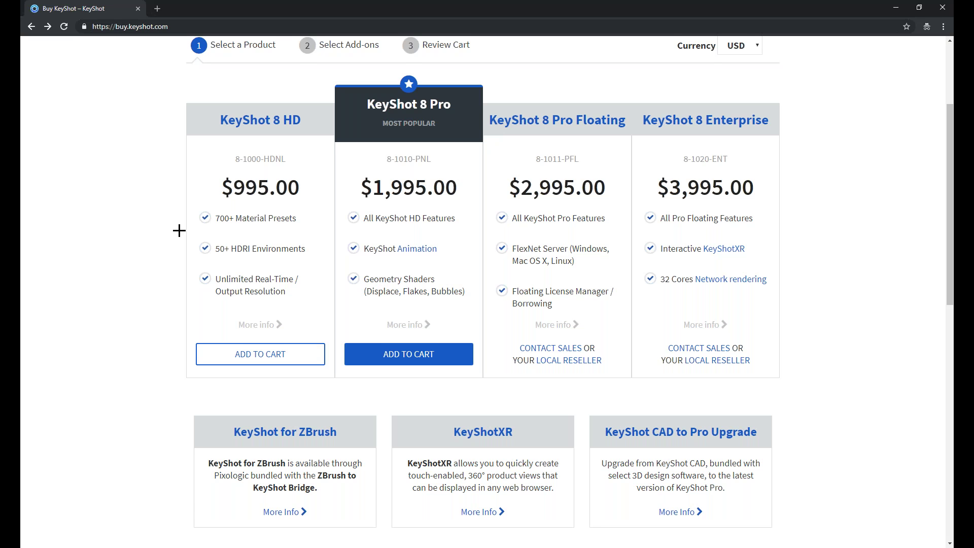
Step: Examine the KeyShot 8 edition cards again, along with the KeyShot for ZBrush, KeyShotXR and CAD to Pro Upgrade offers
scroll(221, 391, up, 3)
scroll(282, 391, down, 4)
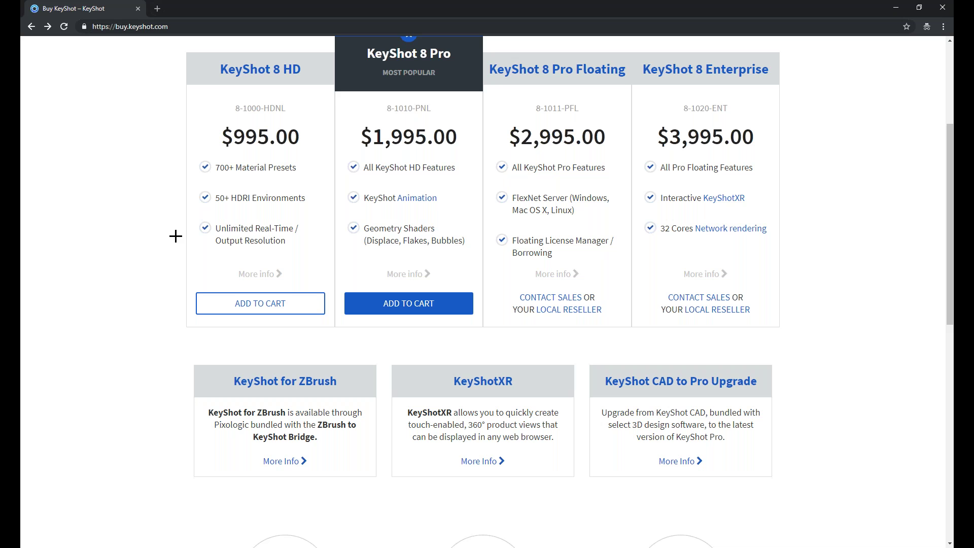
scroll(200, 334, up, 3)
scroll(199, 334, up, 1)
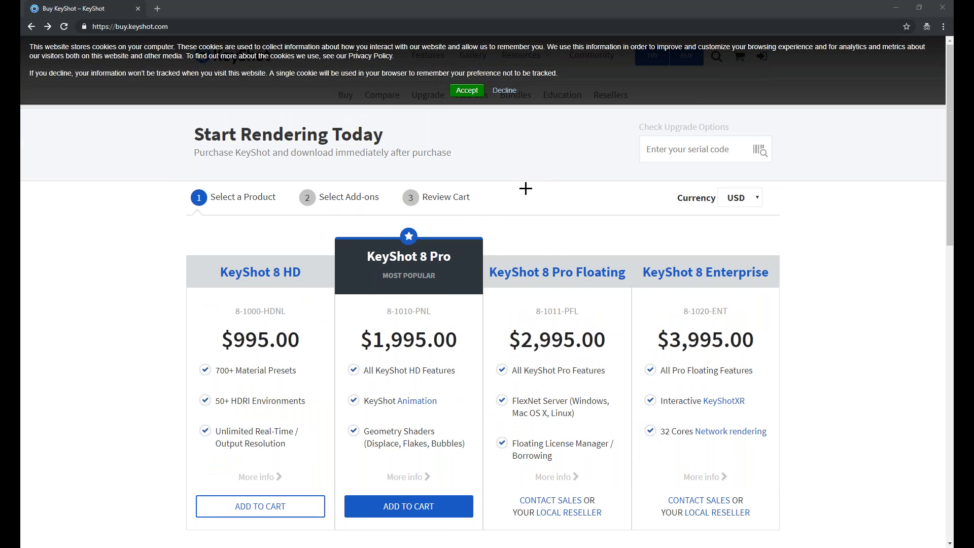
scroll(529, 231, down, 4)
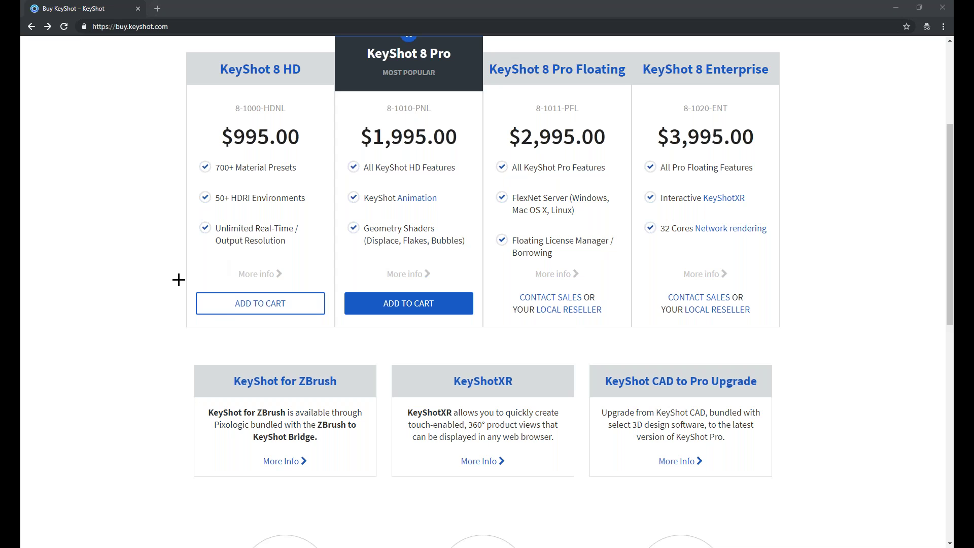
scroll(179, 280, up, 1)
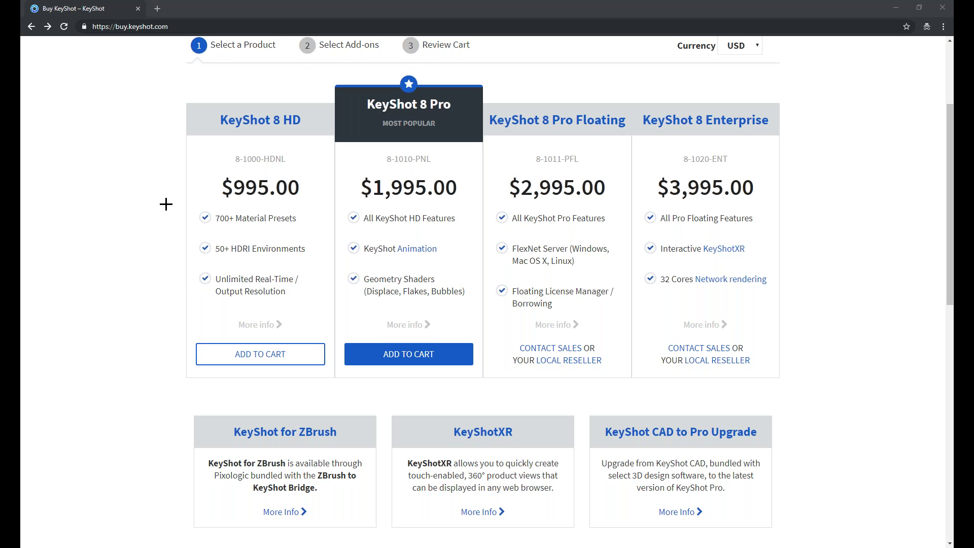
scroll(166, 204, up, 1)
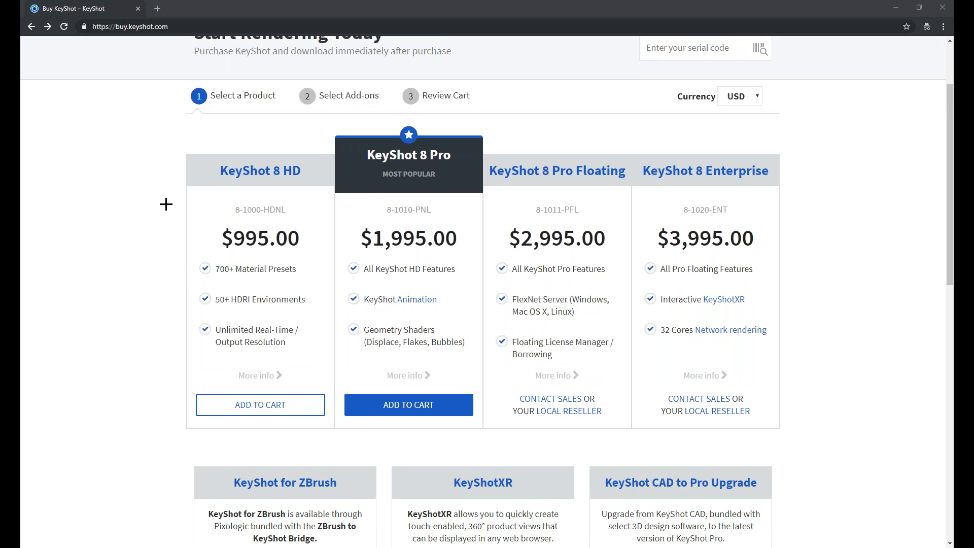